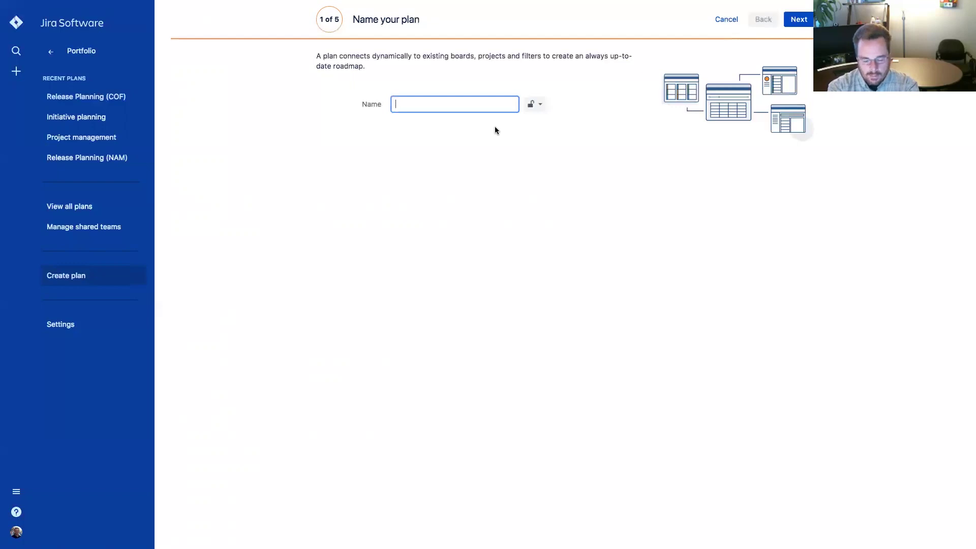
# Name the new plan Demo and connect it to the Swift Heart (SWH) project as its issue source.
pyautogui.write('Demo')
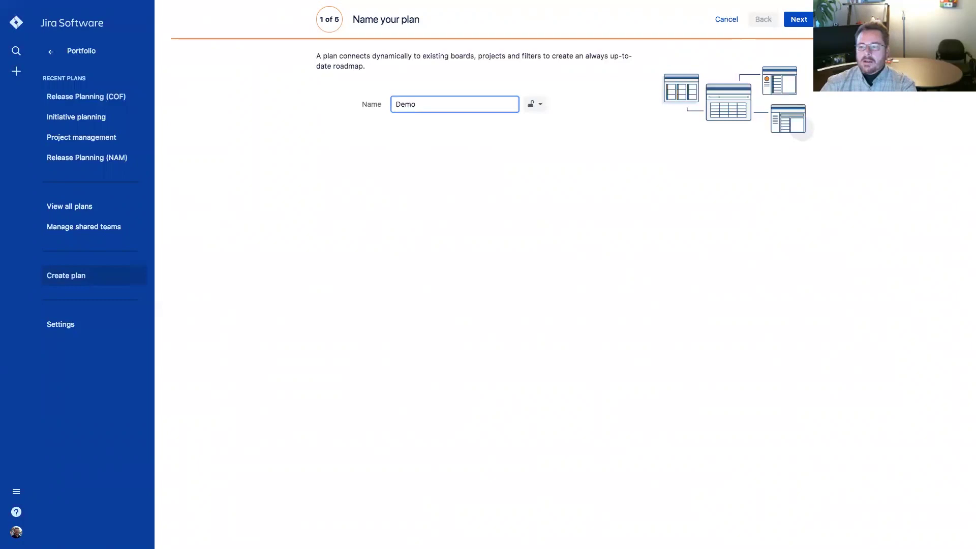
pyautogui.click(797, 22)
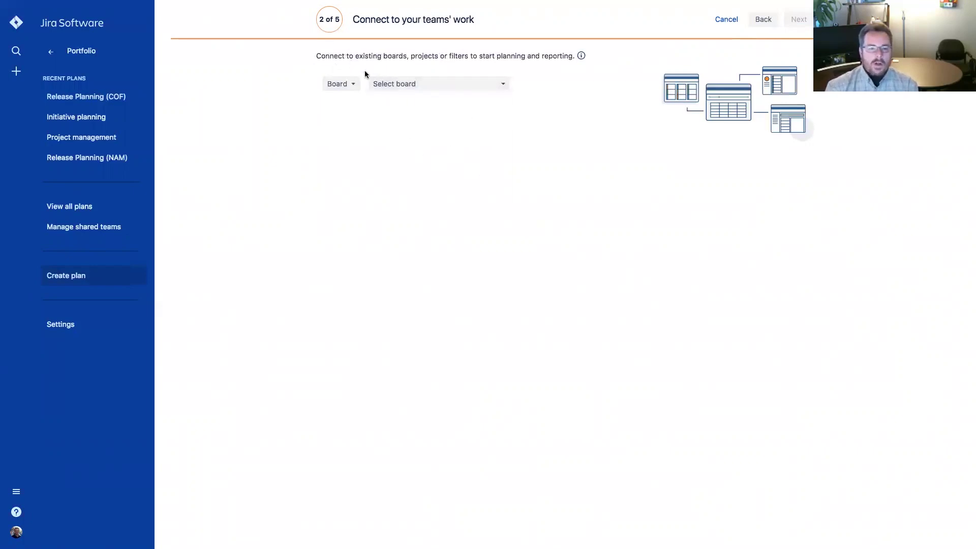
pyautogui.click(355, 87)
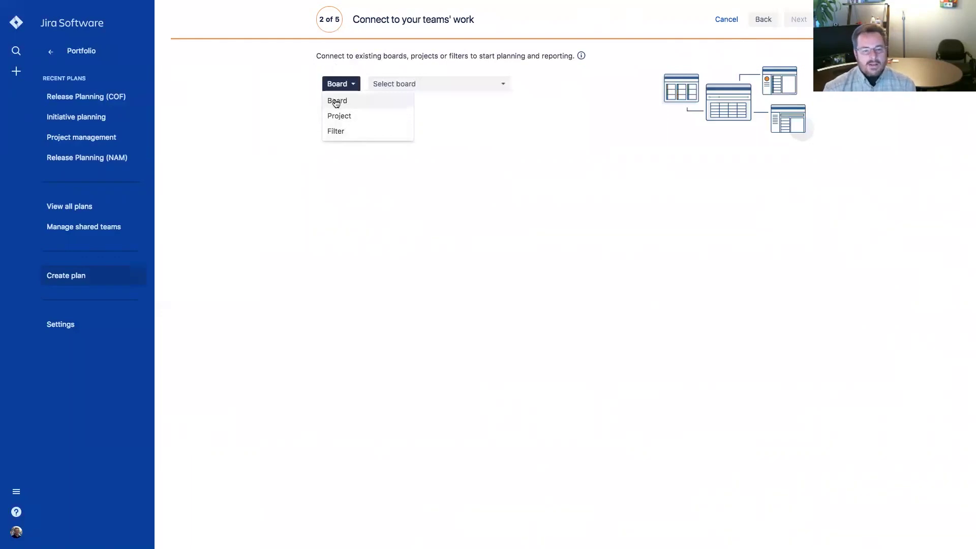
pyautogui.click(363, 117)
pyautogui.click(501, 85)
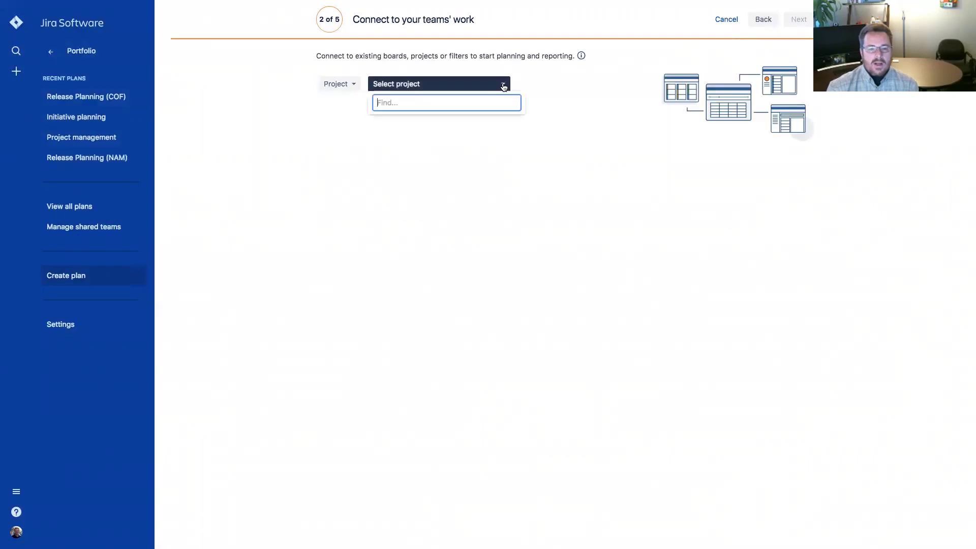
pyautogui.scroll(-3, 426, 203)
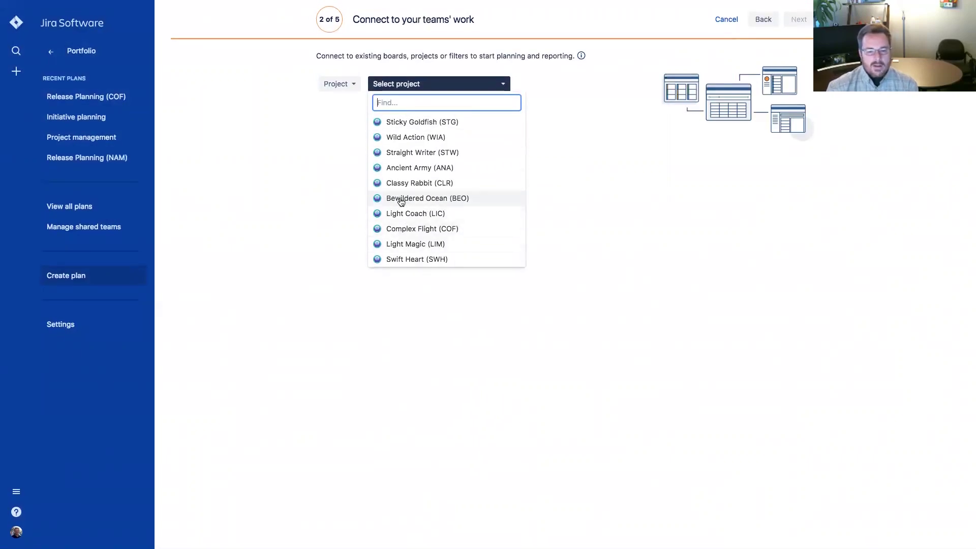
pyautogui.click(406, 258)
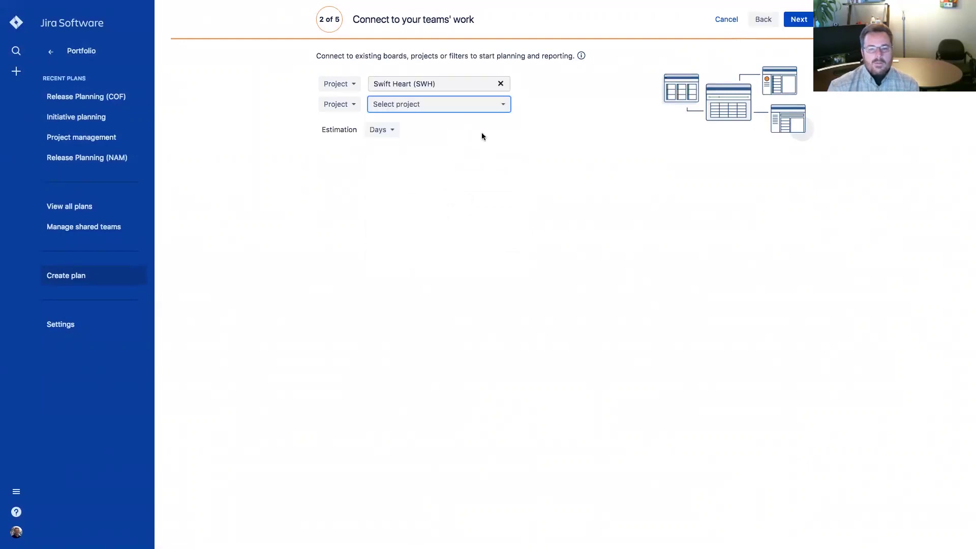
# Choose Days as the estimation unit and proceed to the release selection.
pyautogui.click(393, 130)
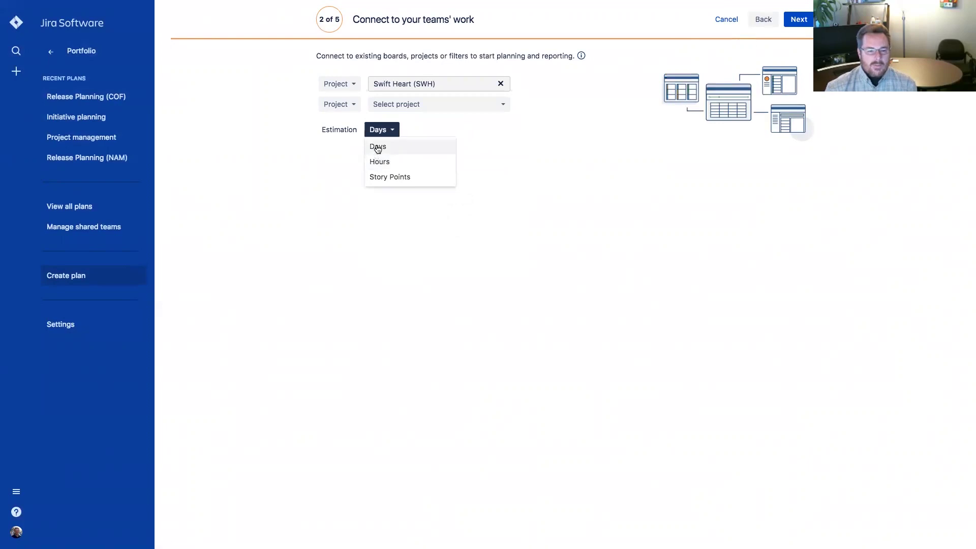
pyautogui.click(396, 144)
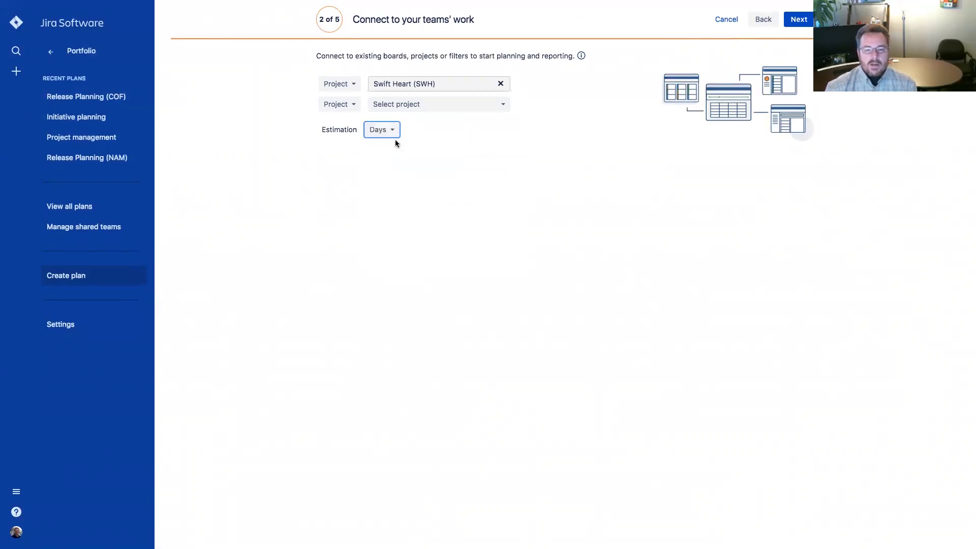
pyautogui.click(799, 19)
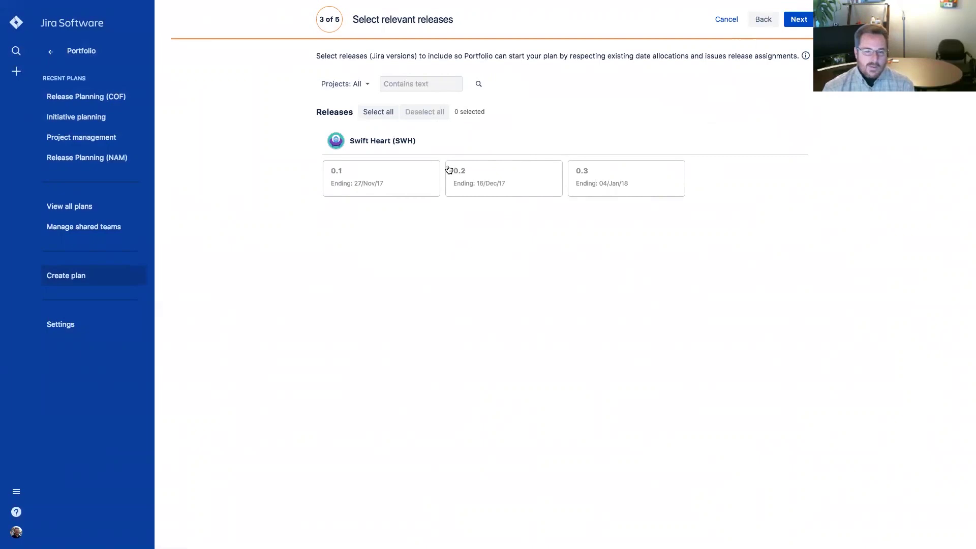
# Include the Swift Heart releases 0.1, 0.2 and 0.3 in the plan and proceed to team capacity.
pyautogui.click(374, 182)
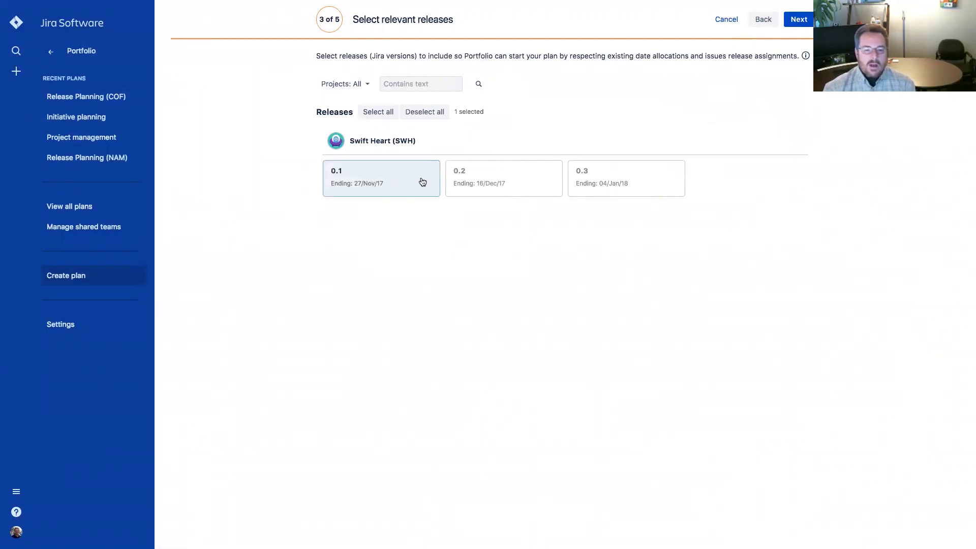
pyautogui.click(499, 181)
pyautogui.click(604, 183)
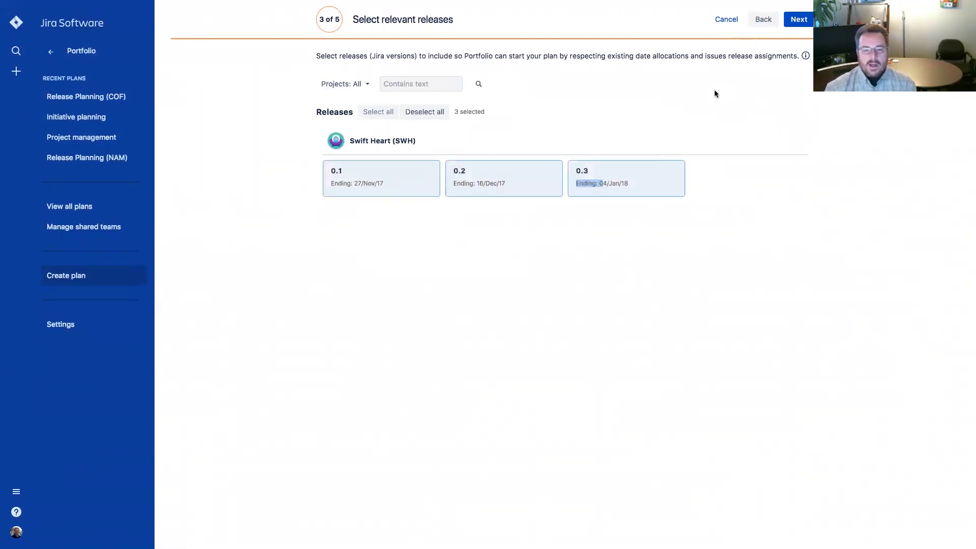
pyautogui.click(796, 23)
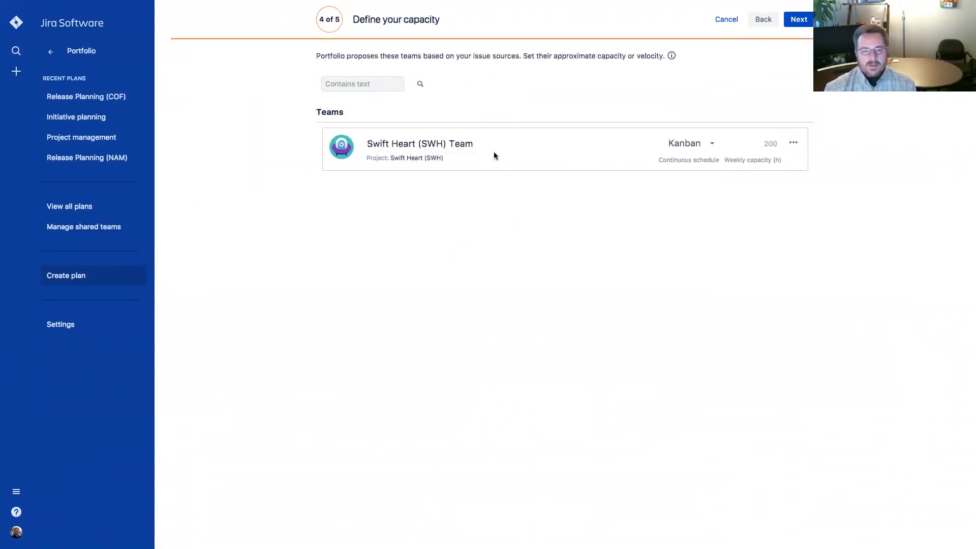
# Accept the proposed Swift Heart (SWH) Team and finish creating the plan with all listed issues in scope.
pyautogui.click(447, 146)
pyautogui.click(576, 154)
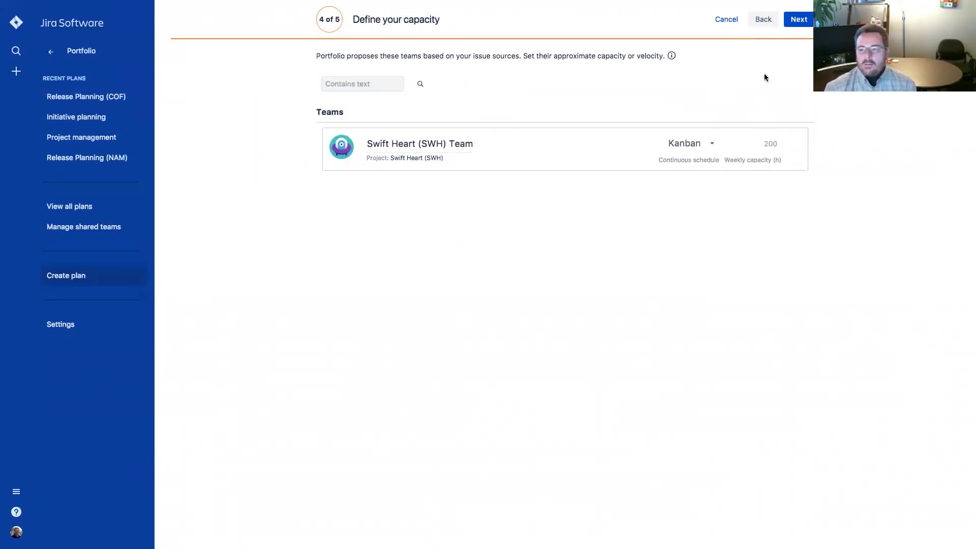
pyautogui.click(796, 21)
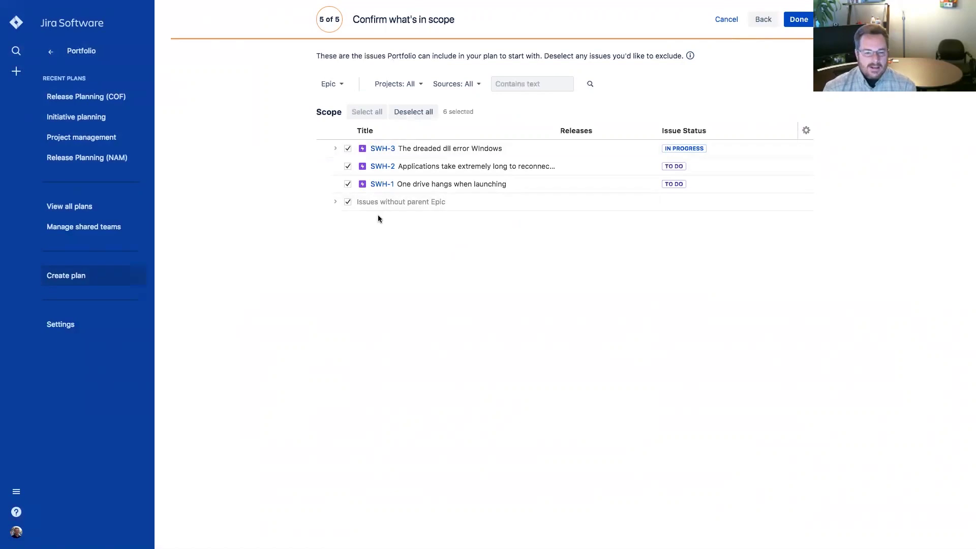
pyautogui.click(336, 202)
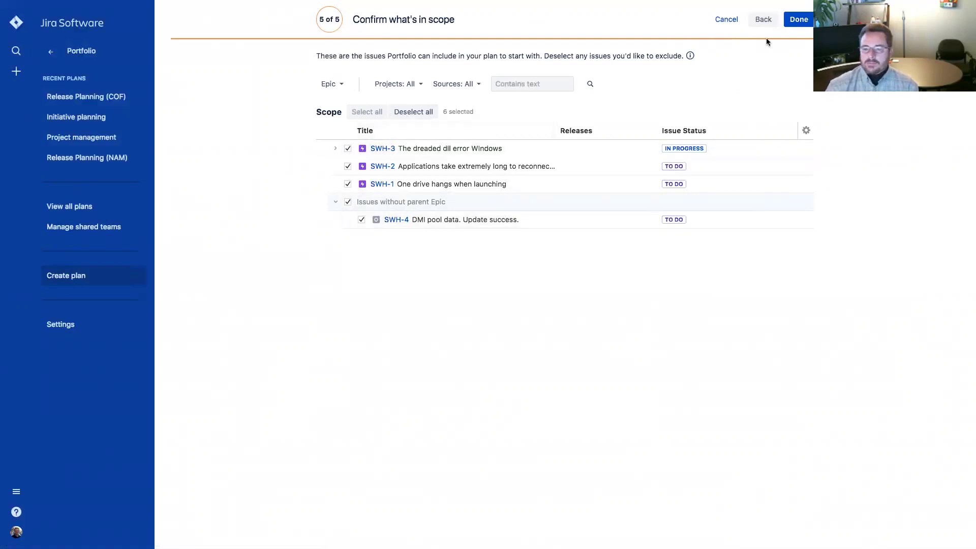
pyautogui.click(802, 23)
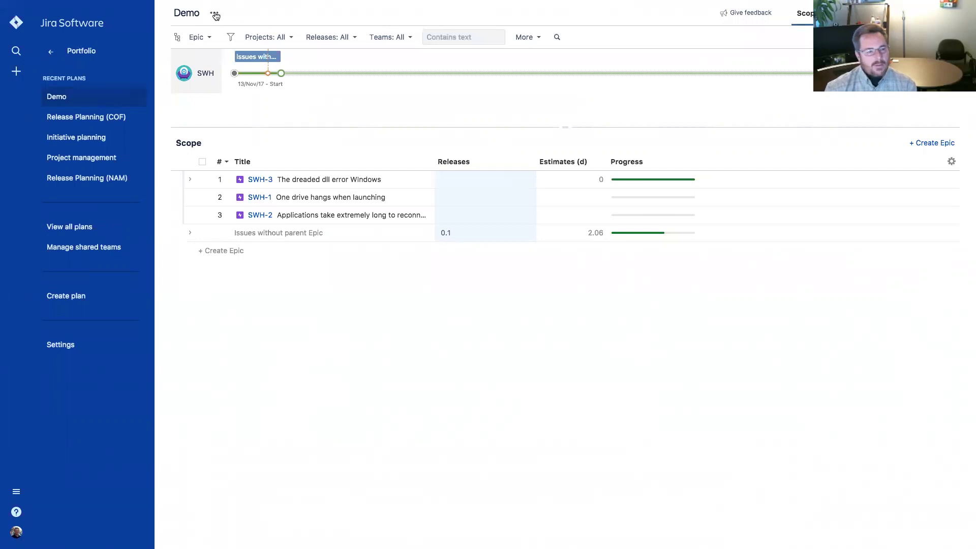
# Look through the plan's actions, the schedule display settings and the column choices of the Scope table.
pyautogui.click(215, 14)
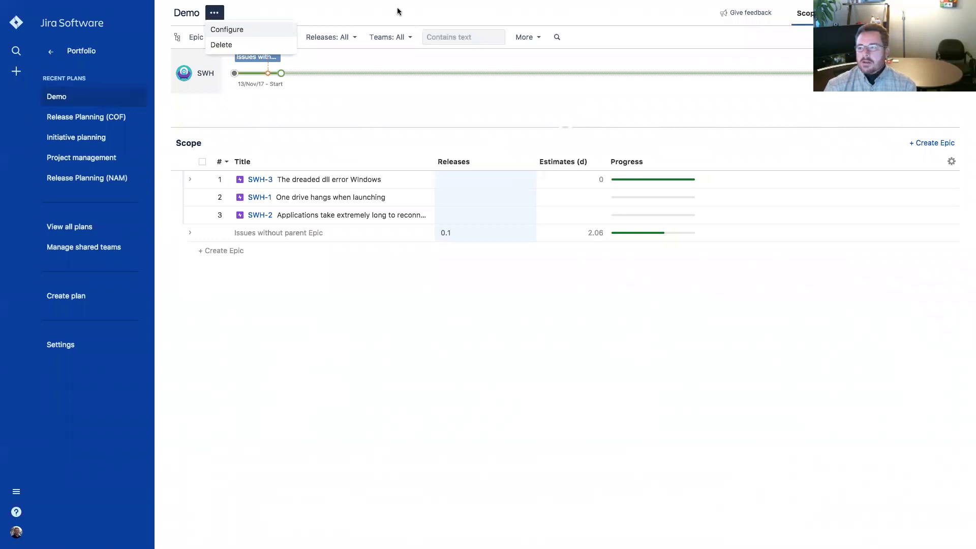
pyautogui.click(343, 34)
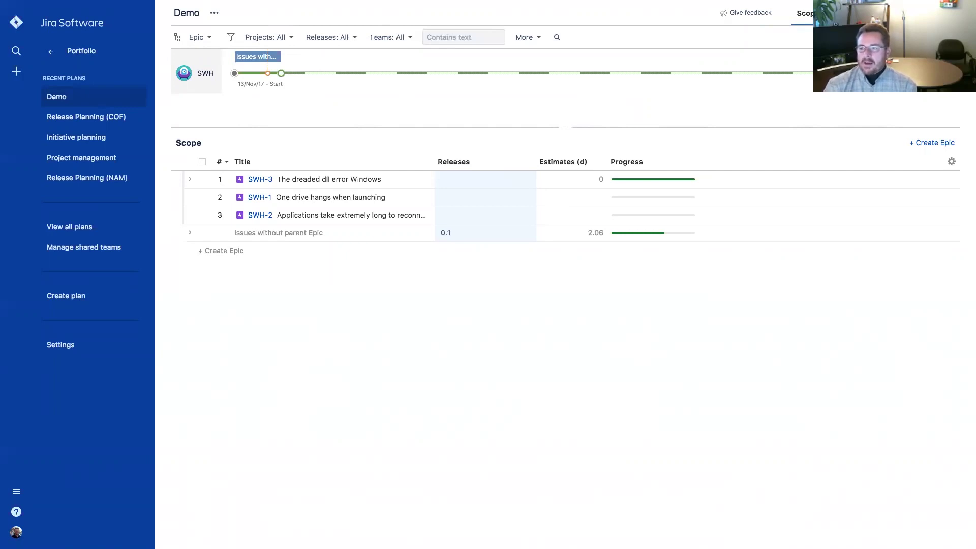
pyautogui.click(940, 38)
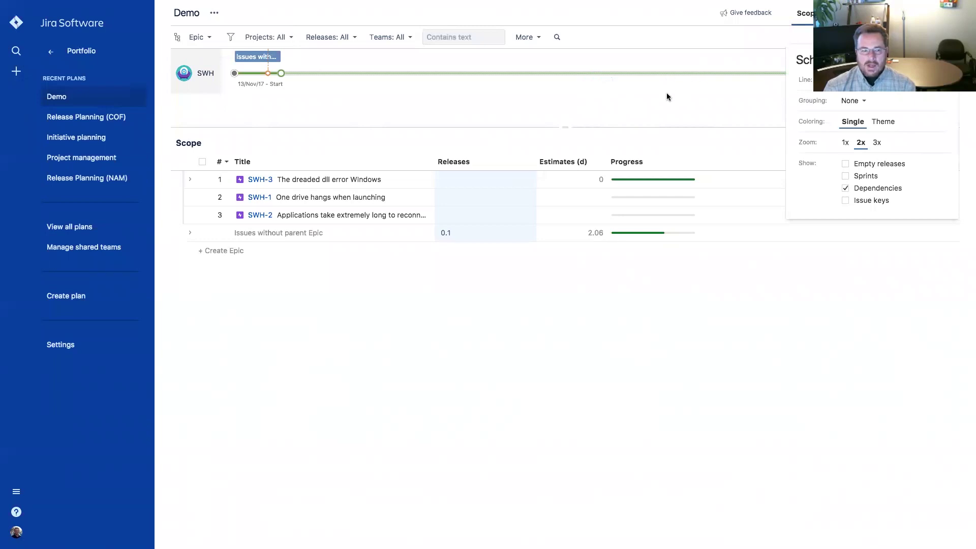
pyautogui.click(773, 35)
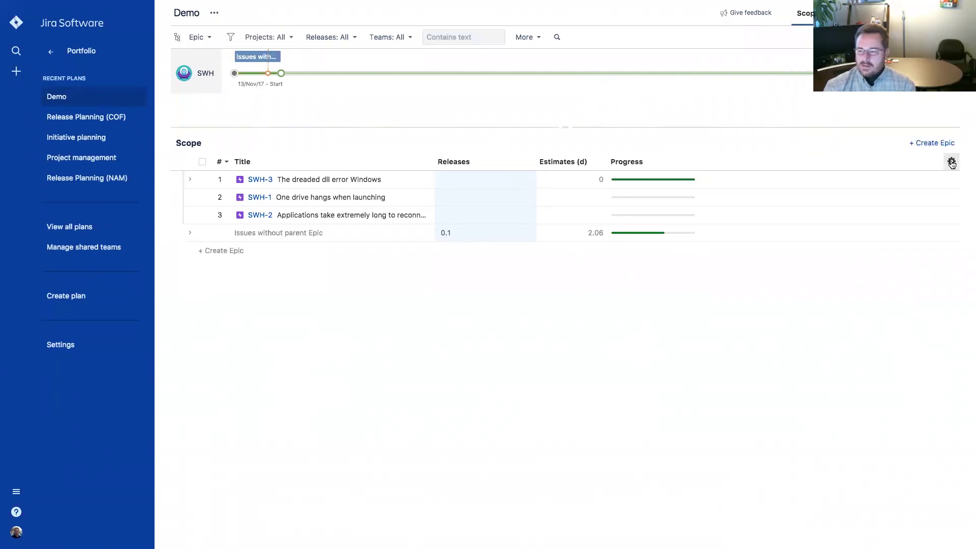
pyautogui.click(951, 163)
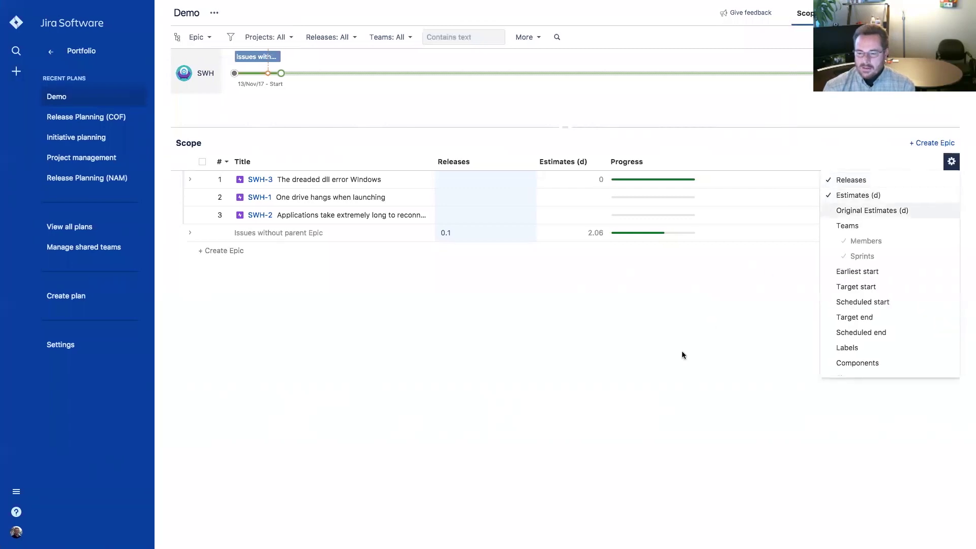
pyautogui.click(669, 339)
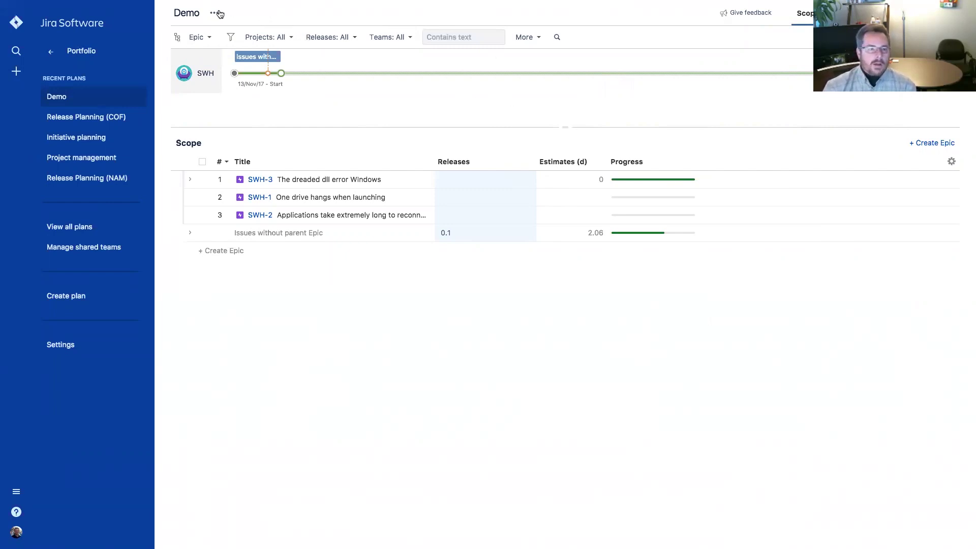
pyautogui.click(214, 12)
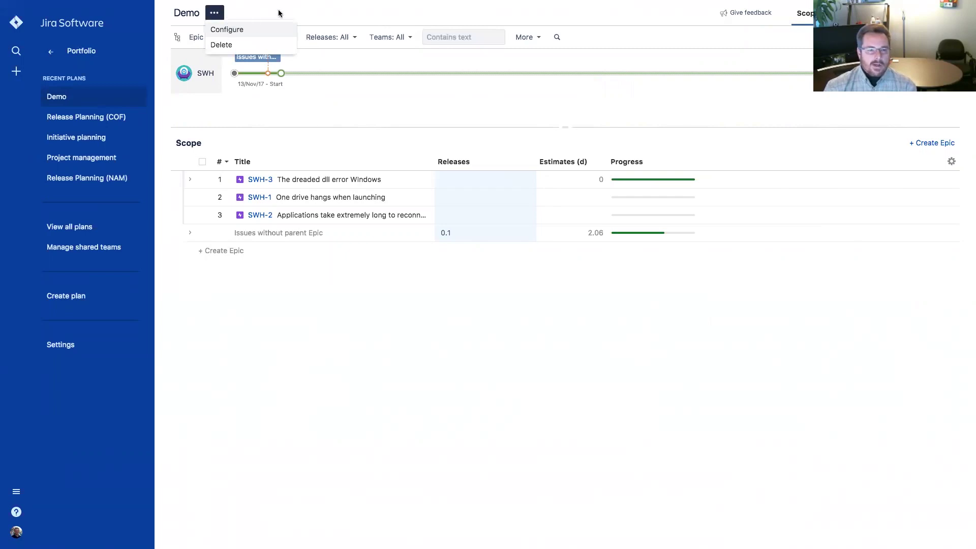
pyautogui.click(356, 10)
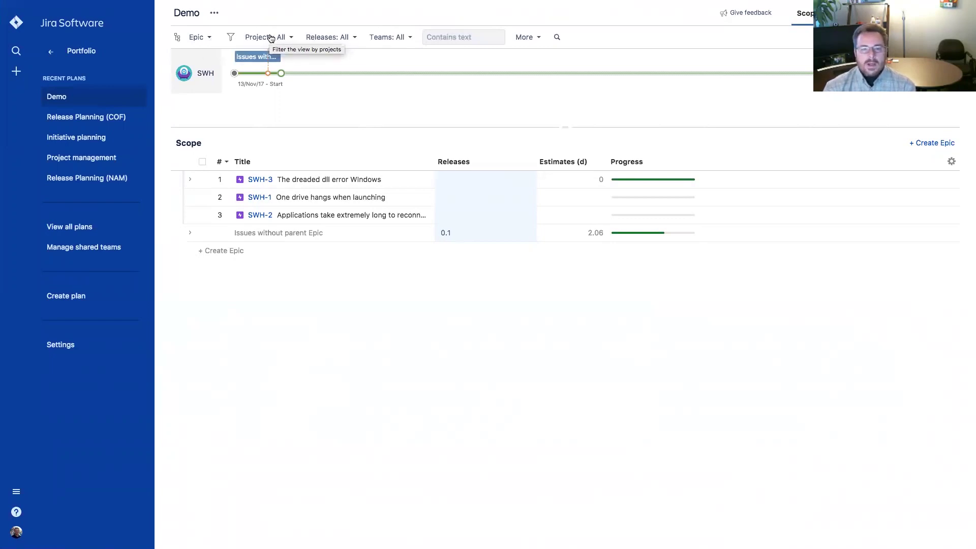
# Set the plan's displayed hierarchy level to Story.
pyautogui.click(210, 38)
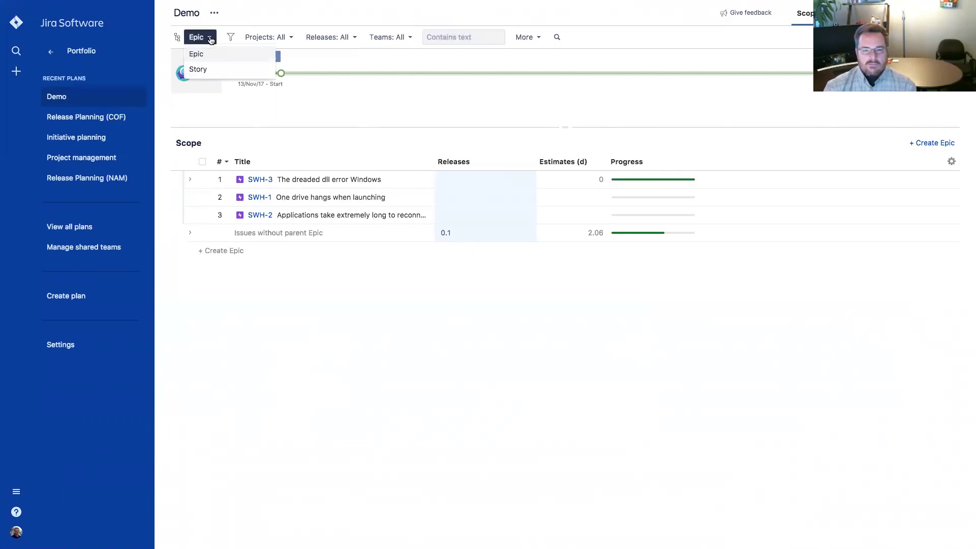
pyautogui.click(199, 69)
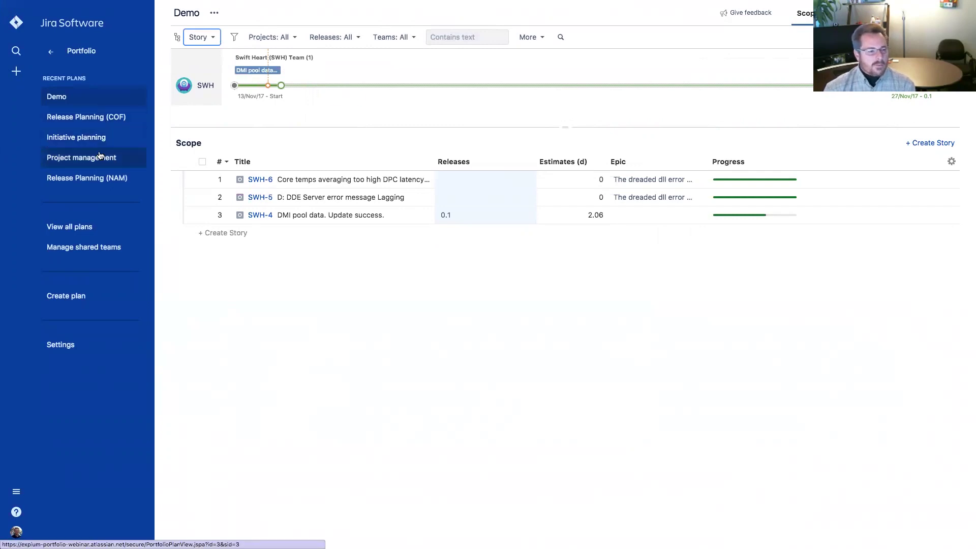
# Examine the project, release and team filters, limiting the scope to release 0.1 and clearing that filter again.
pyautogui.click(297, 41)
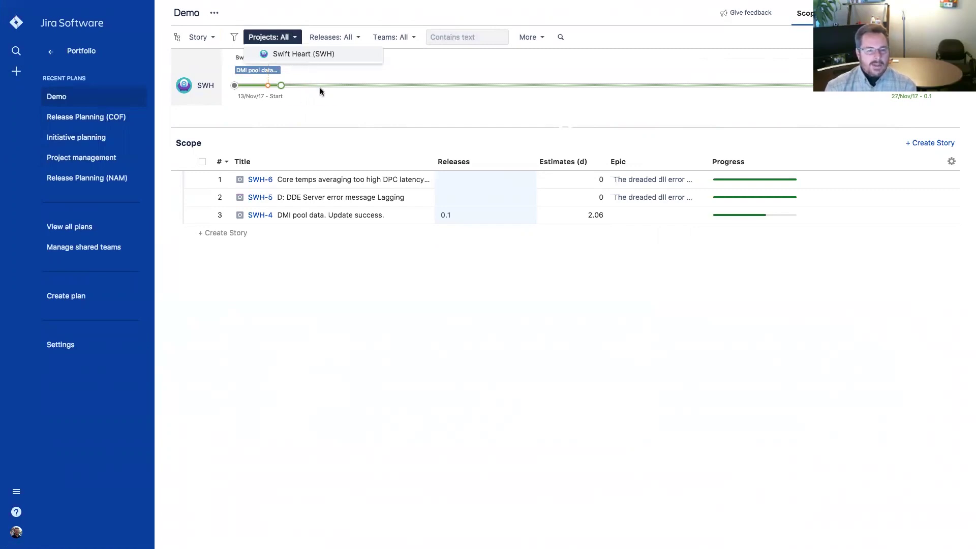
pyautogui.click(358, 38)
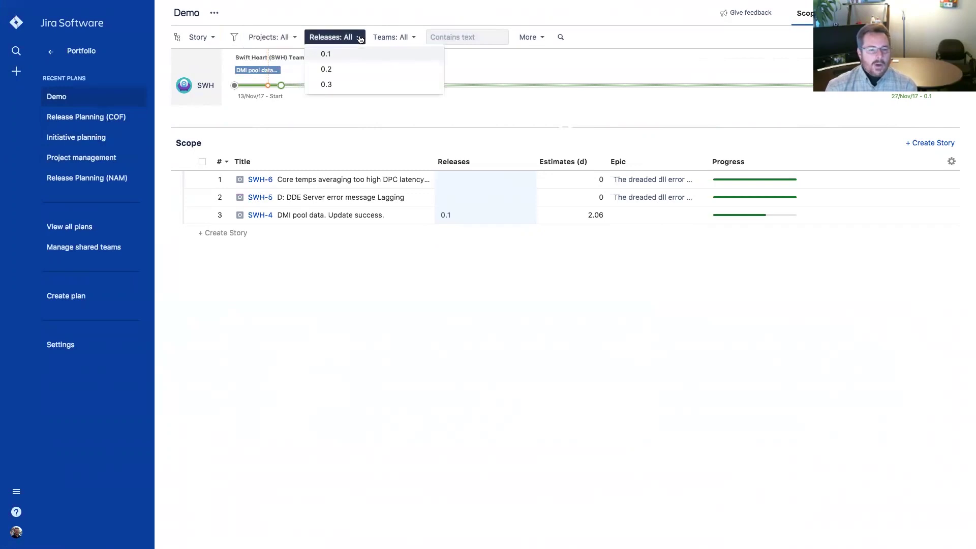
pyautogui.click(325, 53)
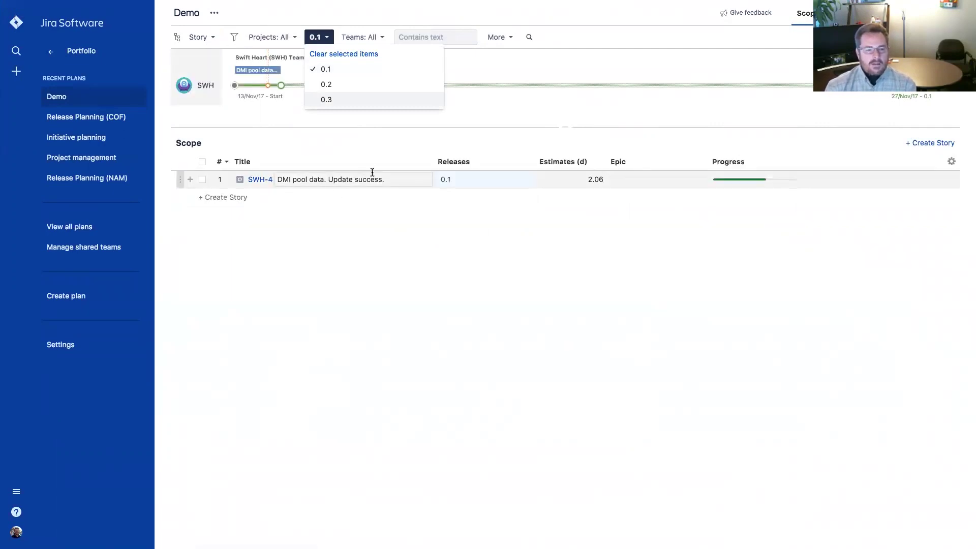
pyautogui.click(359, 55)
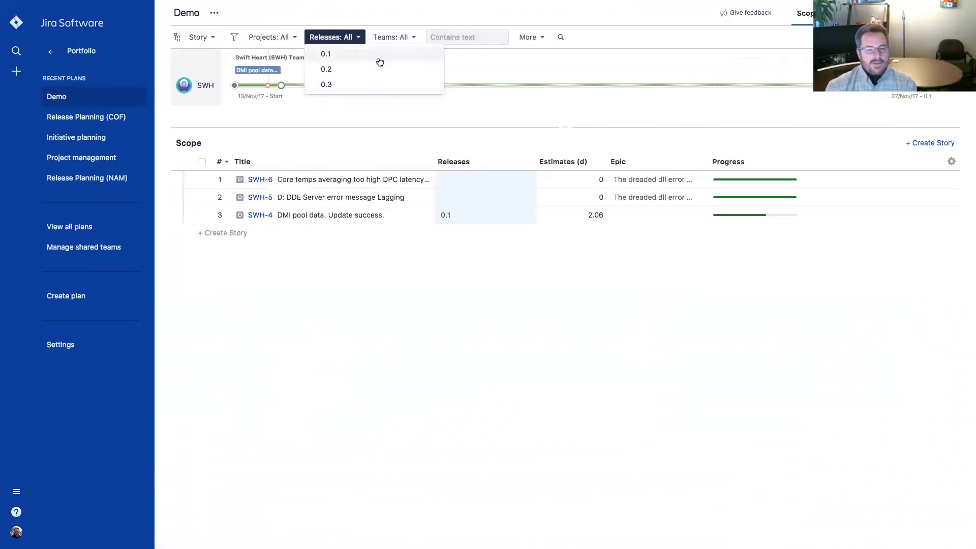
pyautogui.click(414, 37)
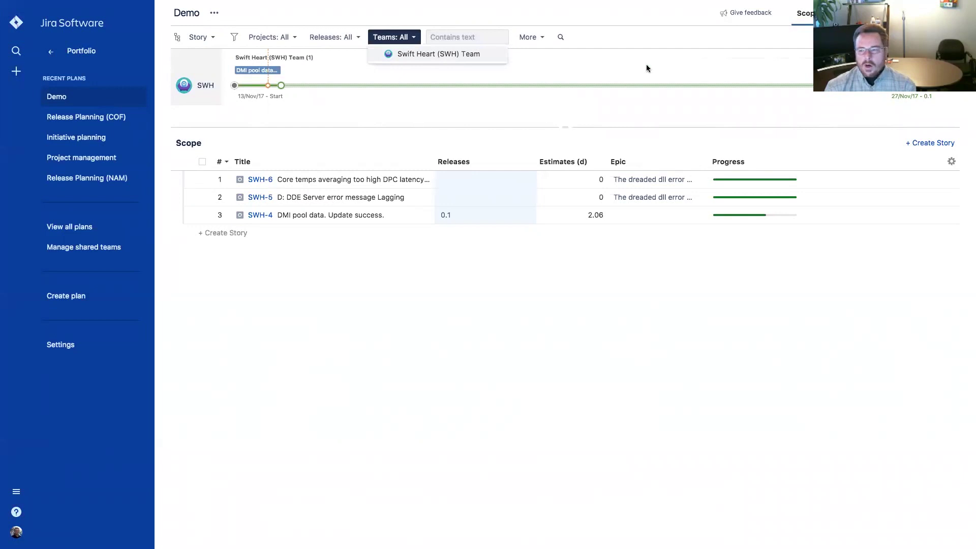
pyautogui.click(621, 39)
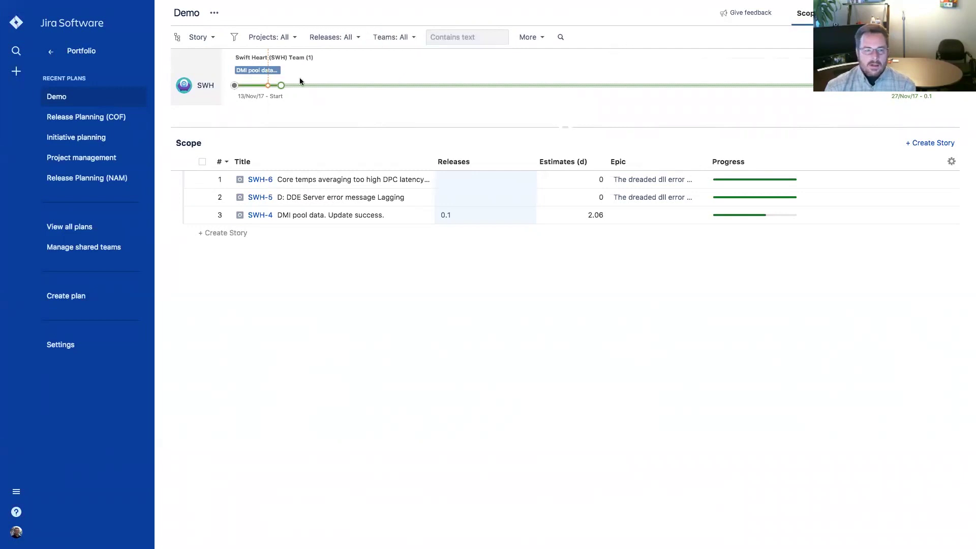
# Check the available hierarchy levels and open the plan's Teams view.
pyautogui.click(214, 40)
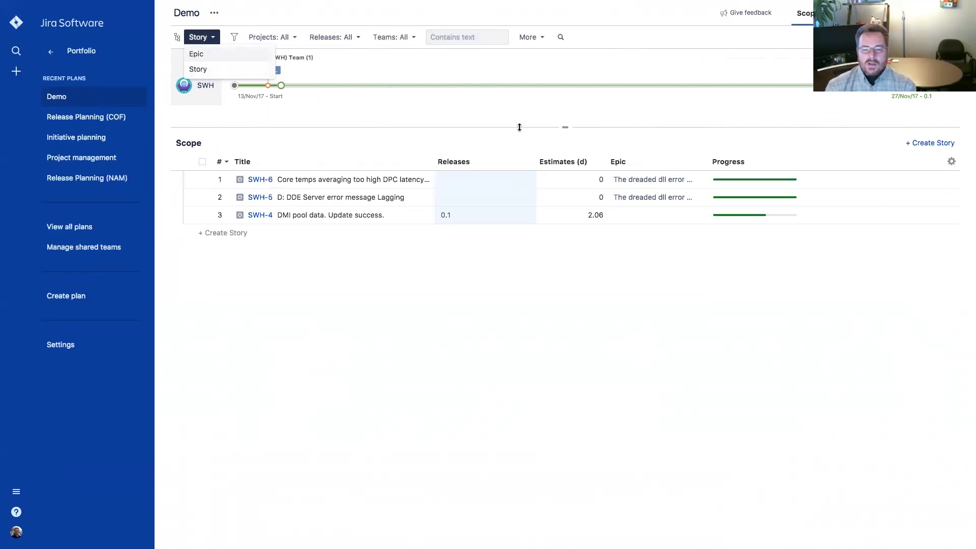
pyautogui.click(470, 128)
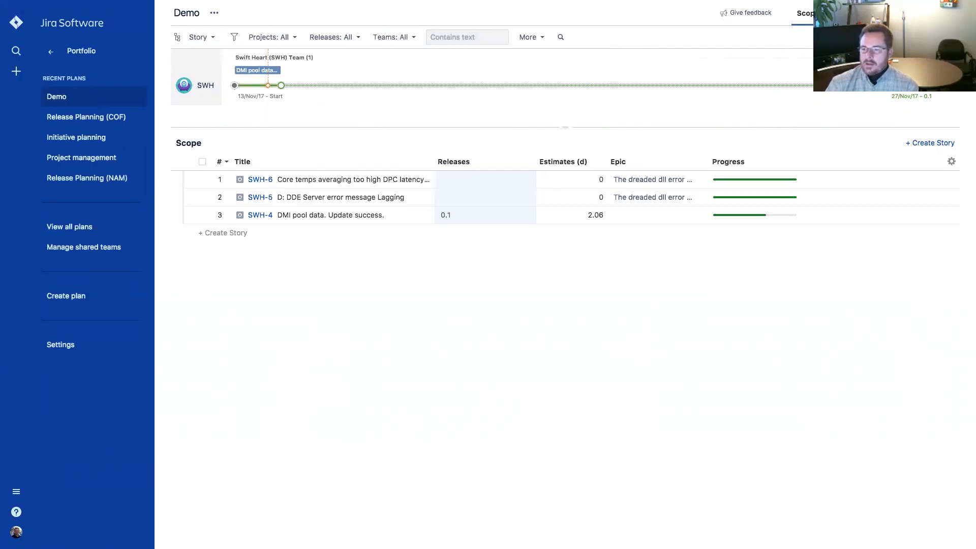
pyautogui.click(838, 14)
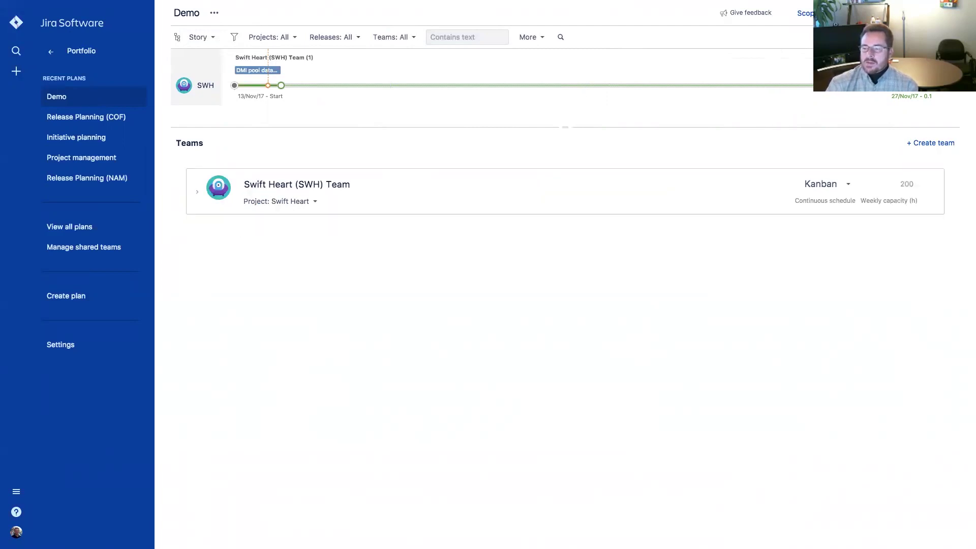
# Open the Demo plan's Releases view and enlarge the schedule area above it.
pyautogui.click(872, 13)
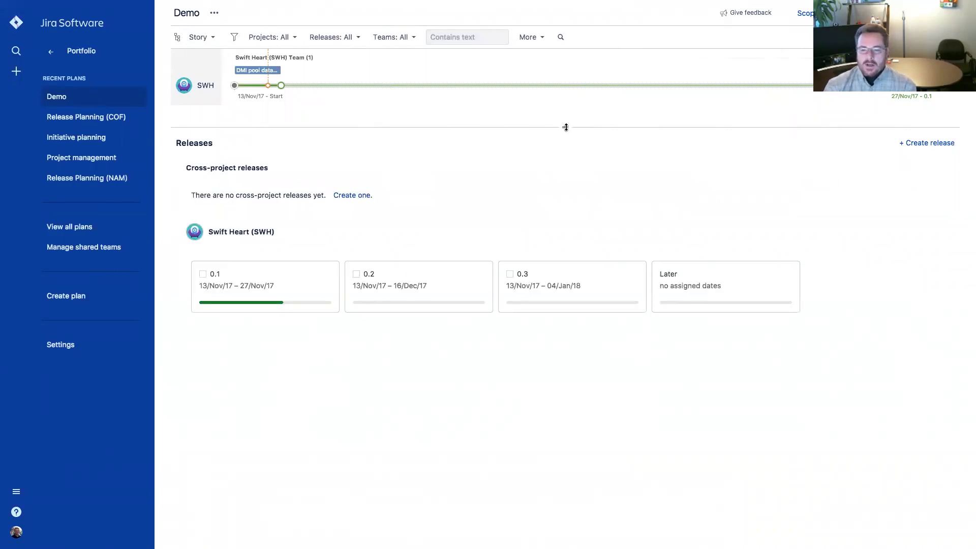
pyautogui.moveTo(565, 128); pyautogui.dragTo(563, 213)
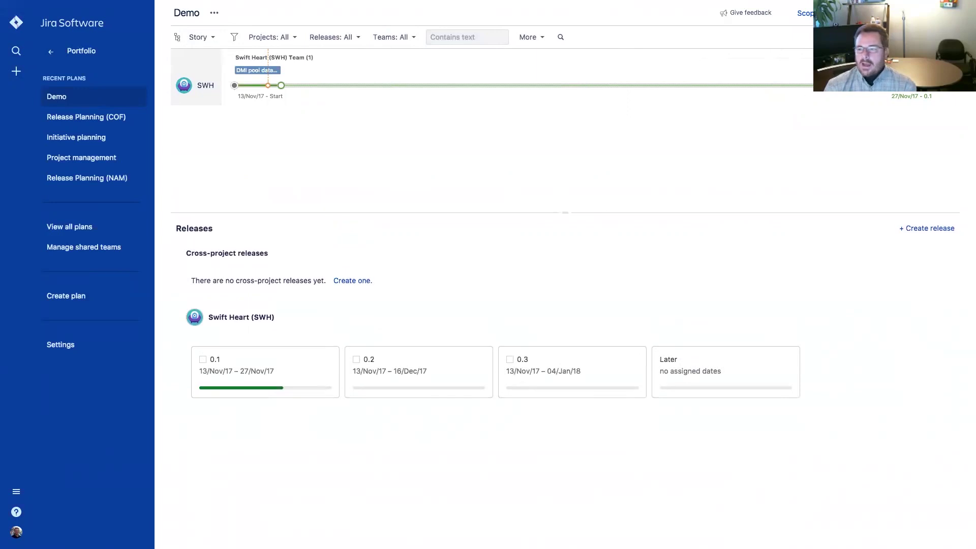
# Review the plan's Scope, Teams and Releases views, expanding the Swift Heart (SWH) Team to inspect its member list.
pyautogui.click(807, 14)
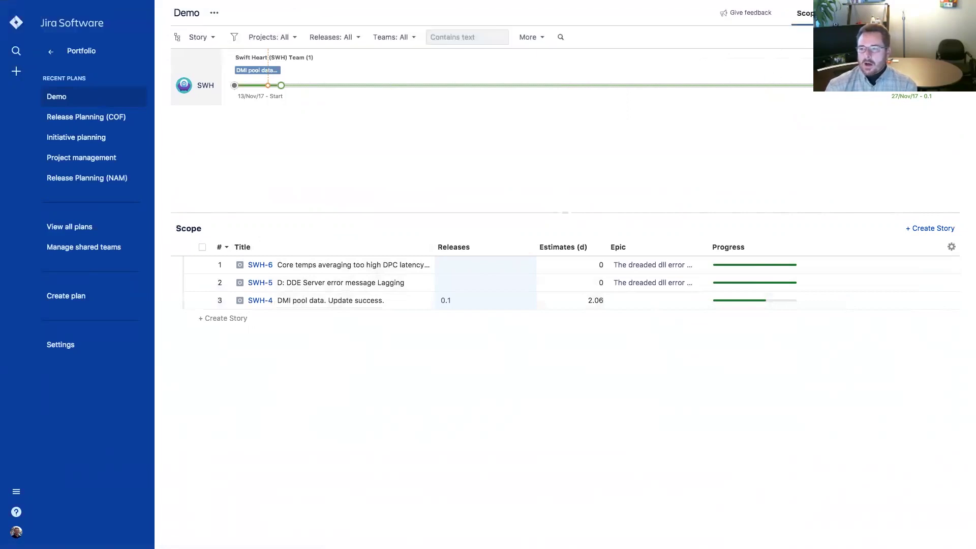
pyautogui.click(837, 13)
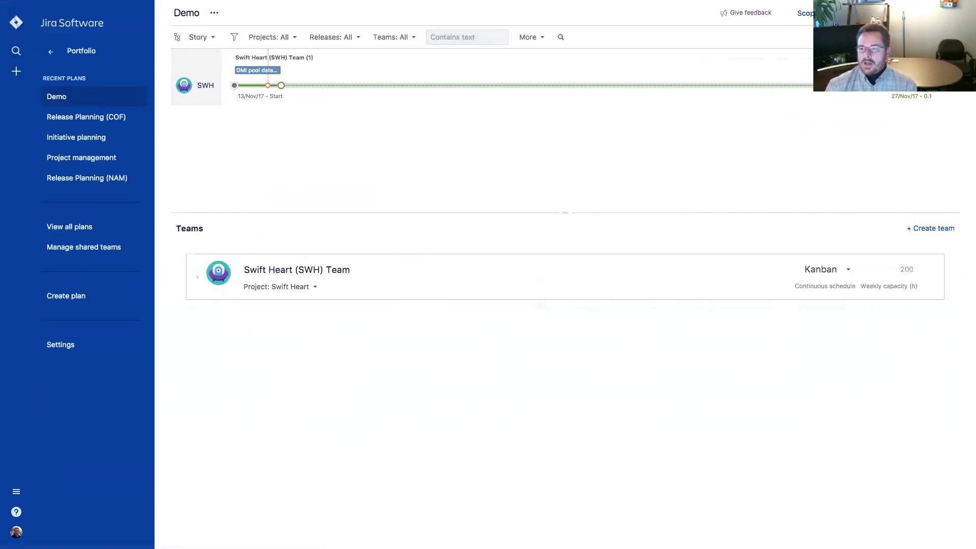
pyautogui.click(197, 278)
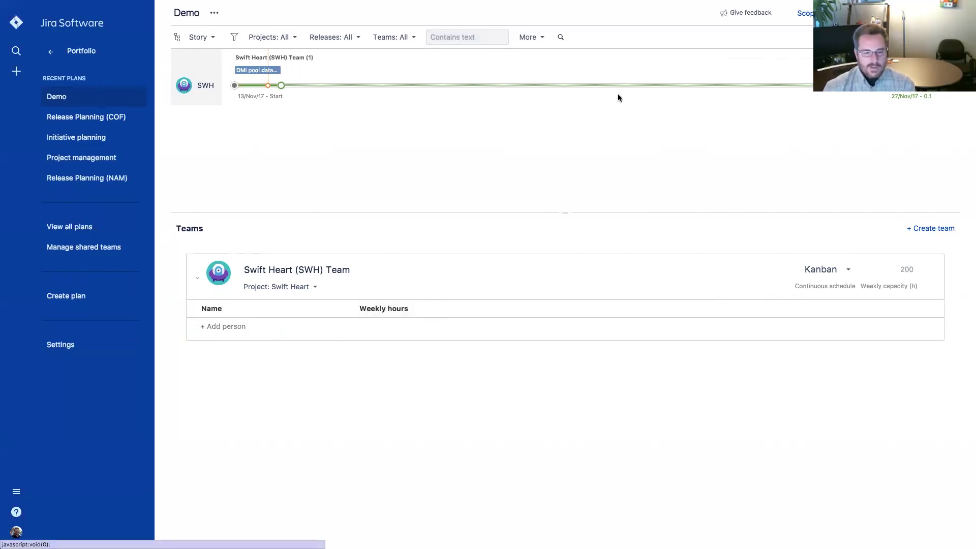
pyautogui.click(885, 13)
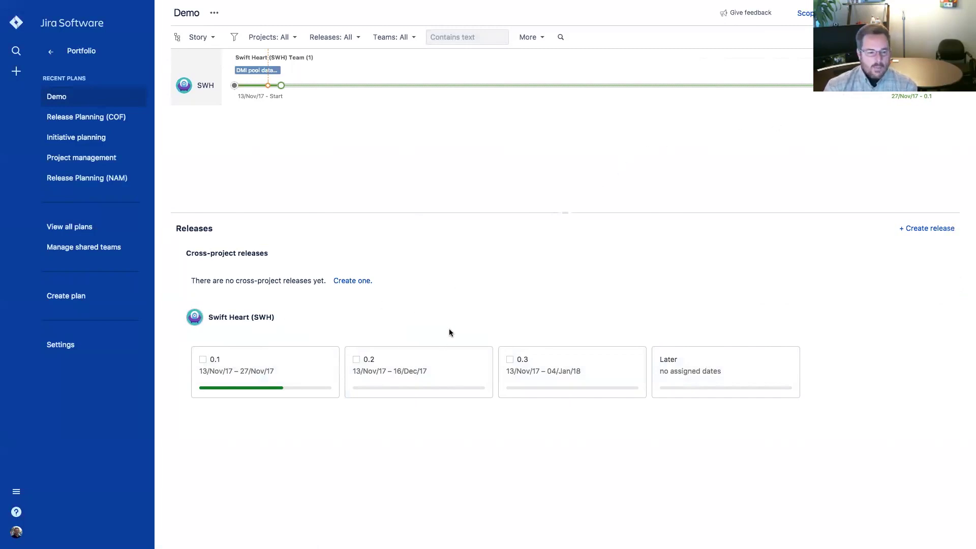
pyautogui.click(808, 14)
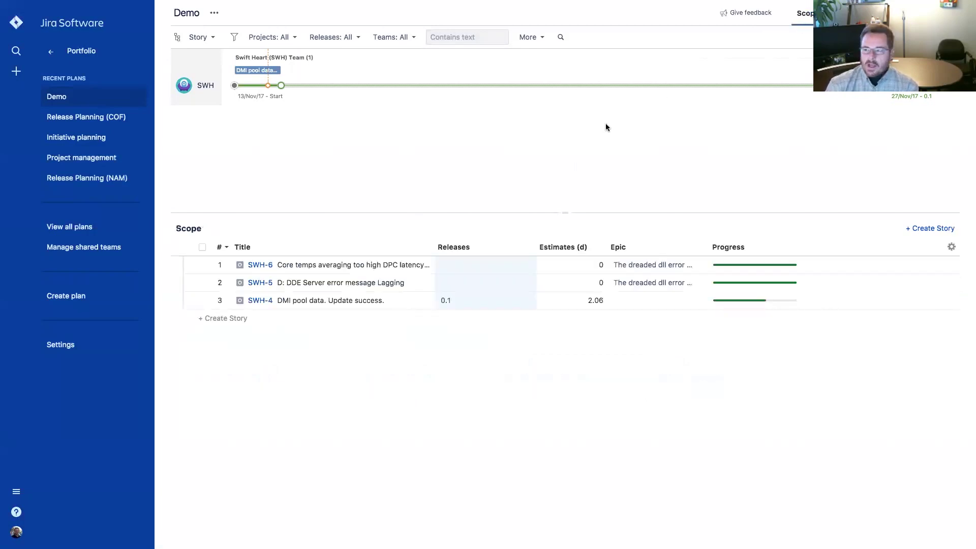
pyautogui.moveTo(815, 1)
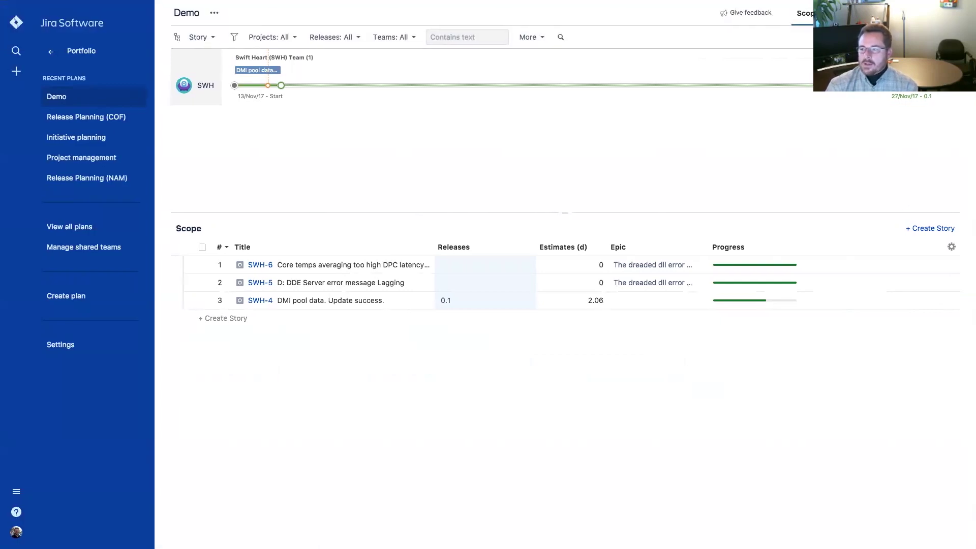
# Open the plan's reports, look over the Releases report and the report choices, and view the Schedule report.
pyautogui.click(938, 14)
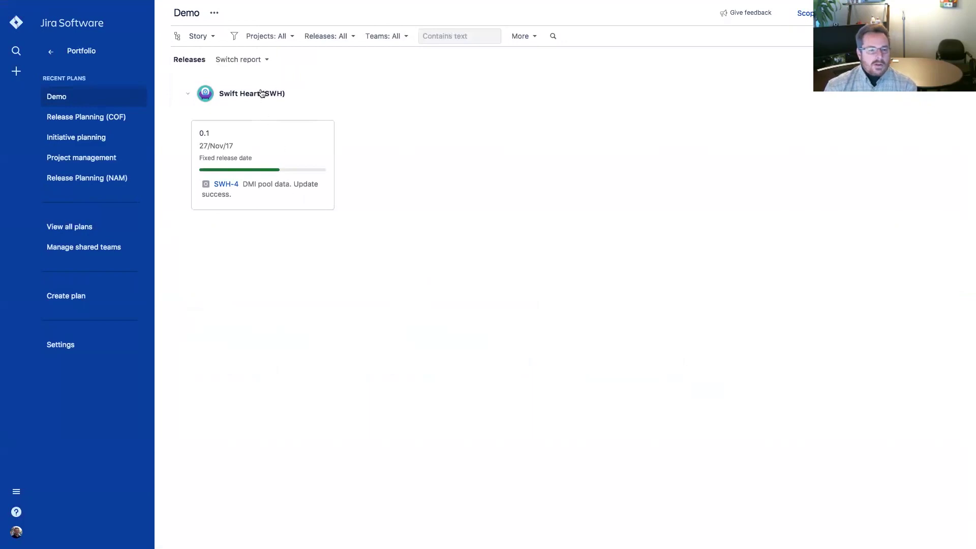
pyautogui.click(267, 59)
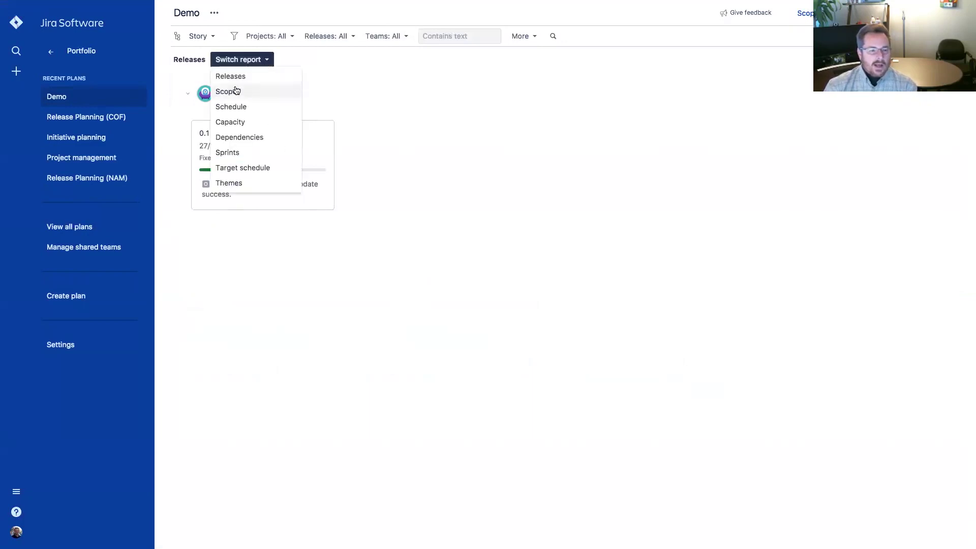
pyautogui.click(232, 107)
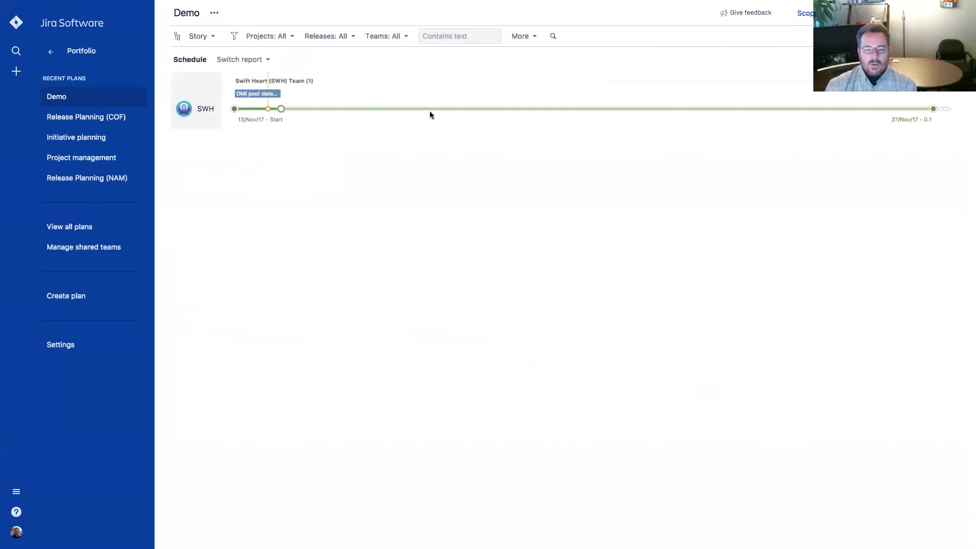
pyautogui.click(267, 60)
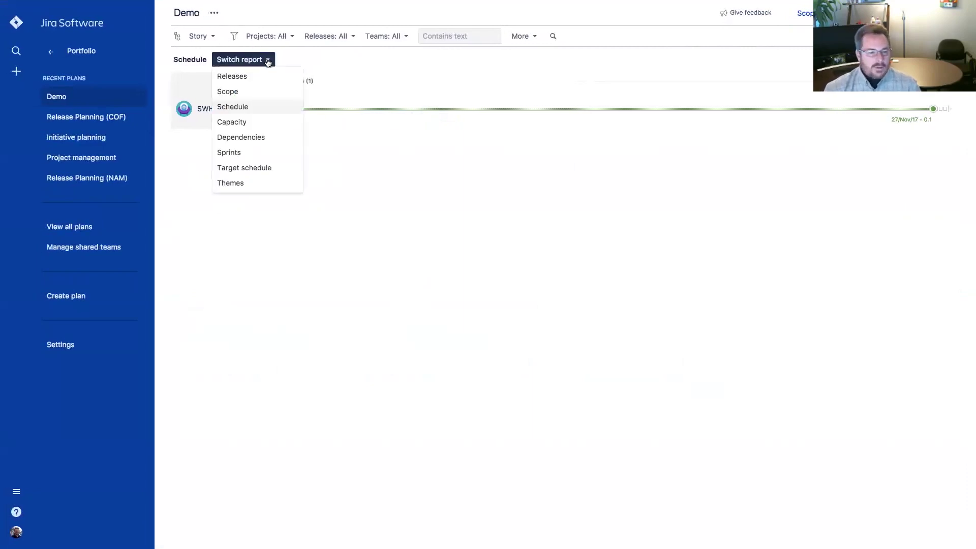
pyautogui.click(243, 107)
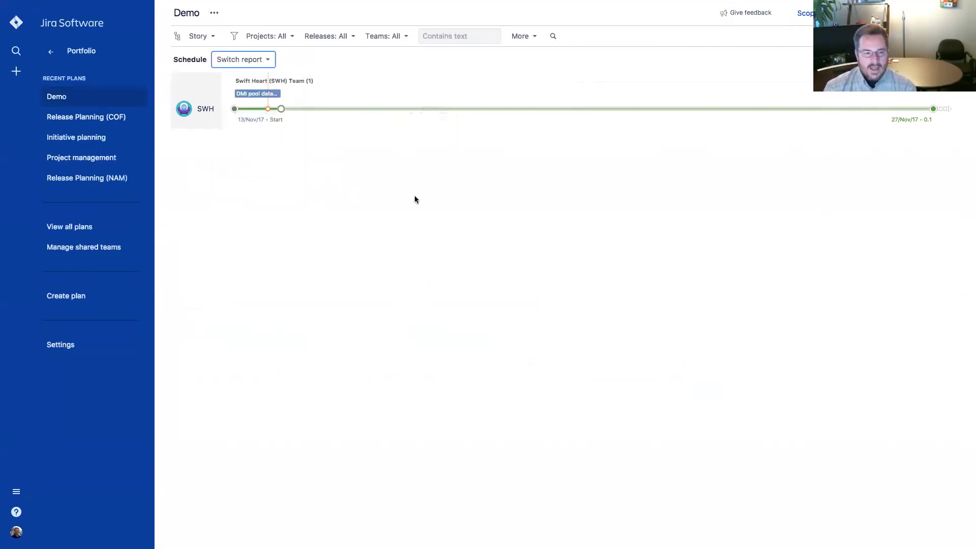
pyautogui.click(268, 60)
pyautogui.click(236, 105)
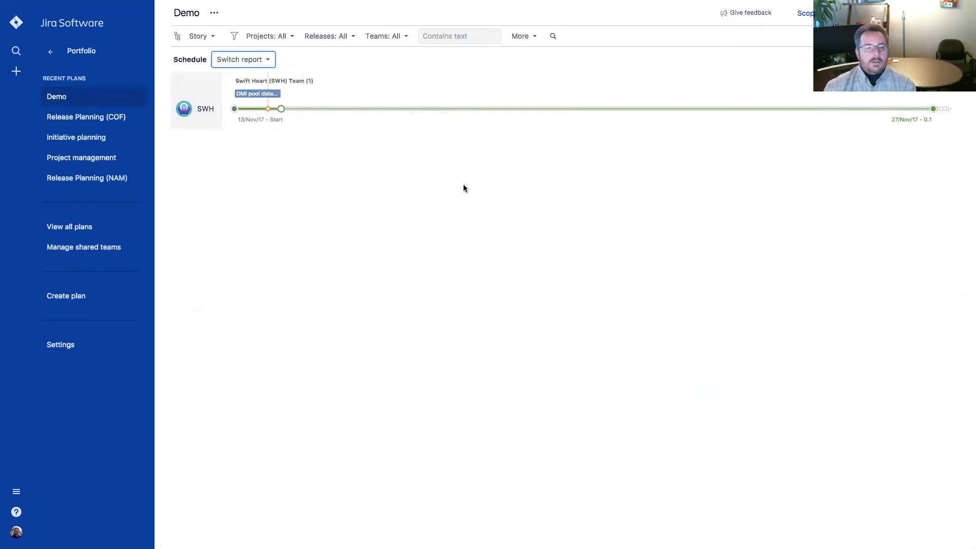
# View the Scope report, compare it with the plan's editable Scope view, and switch to the Releases report.
pyautogui.click(270, 61)
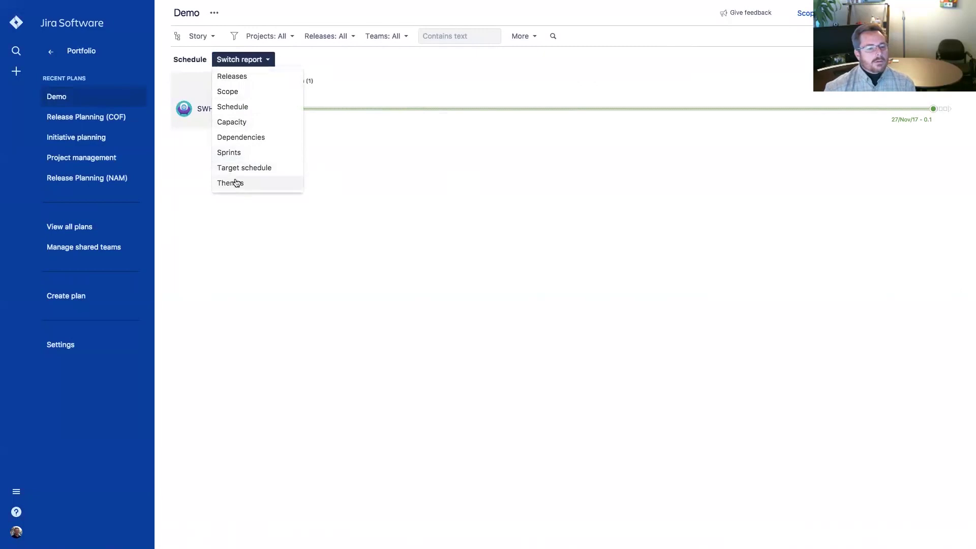
pyautogui.click(240, 91)
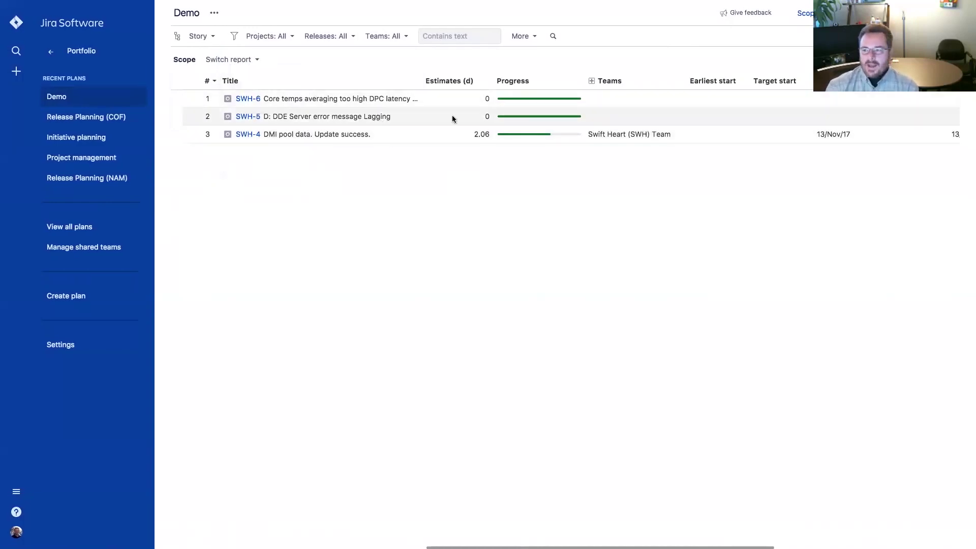
pyautogui.click(803, 18)
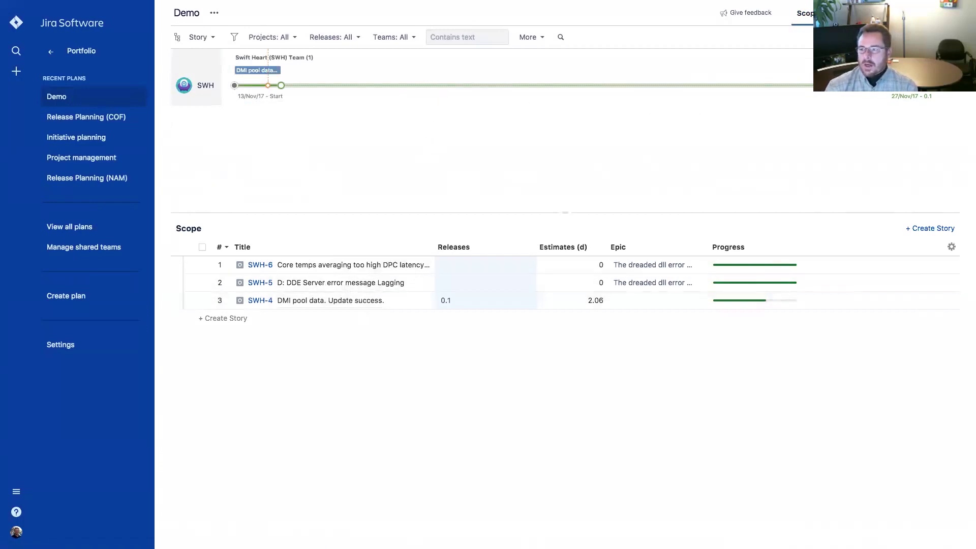
pyautogui.click(916, 13)
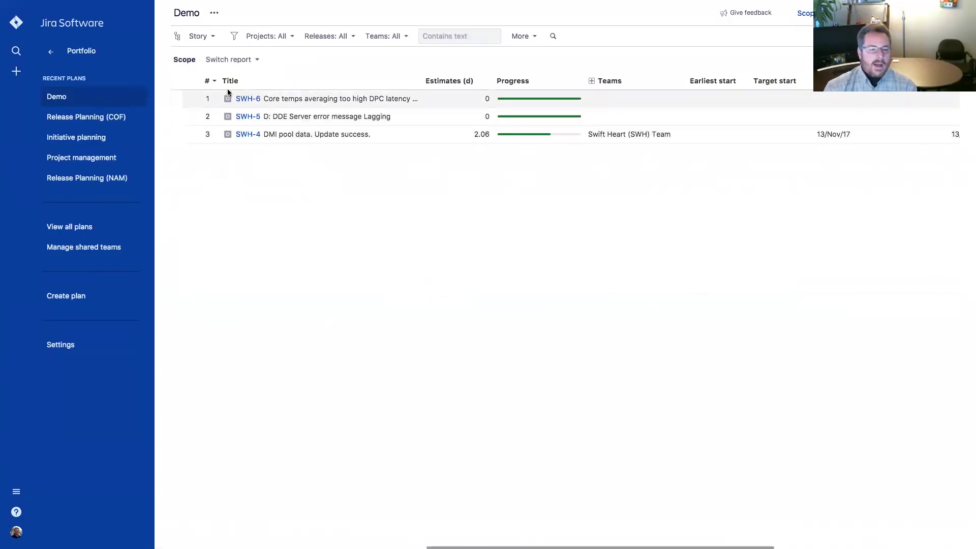
pyautogui.click(261, 59)
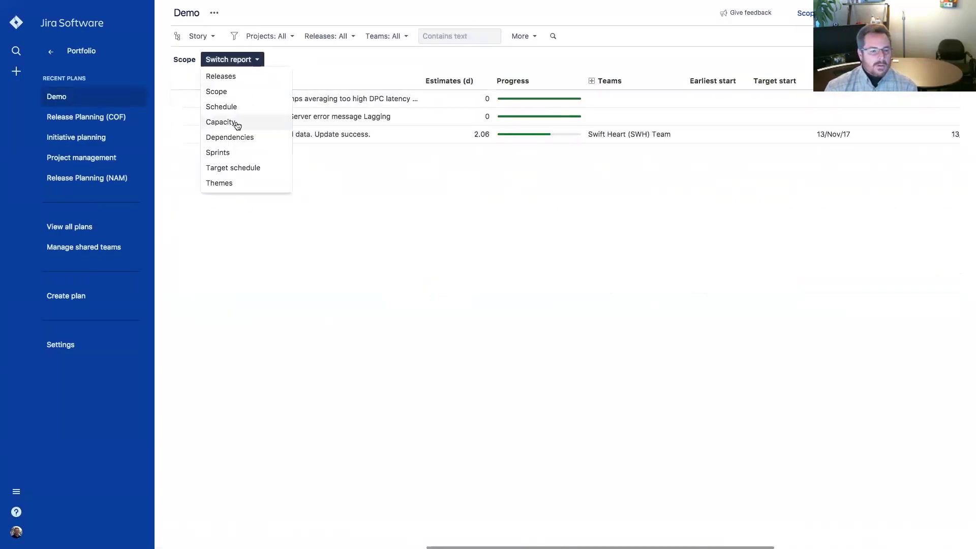
pyautogui.click(218, 76)
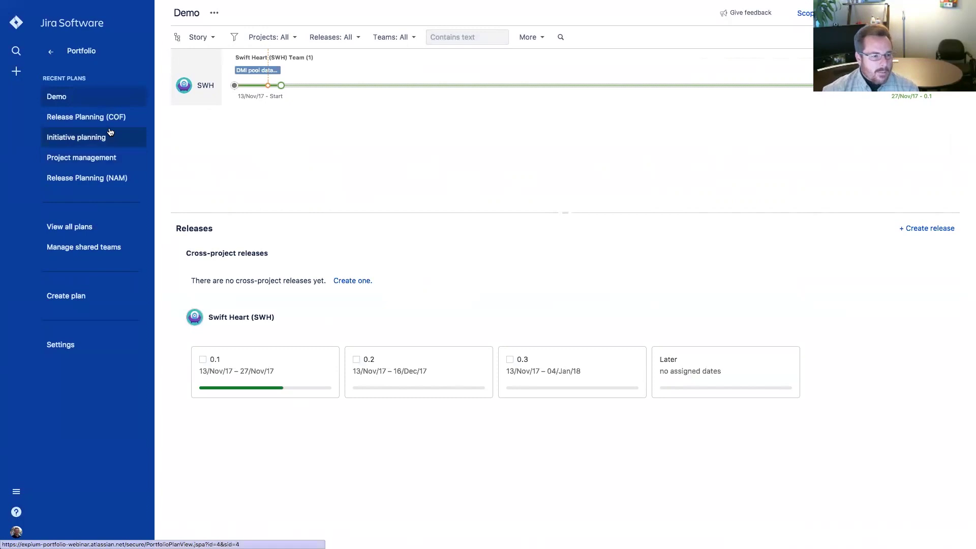
# Open the Release Planning (COF) plan and view it at Epic level before returning to Story level.
pyautogui.click(69, 120)
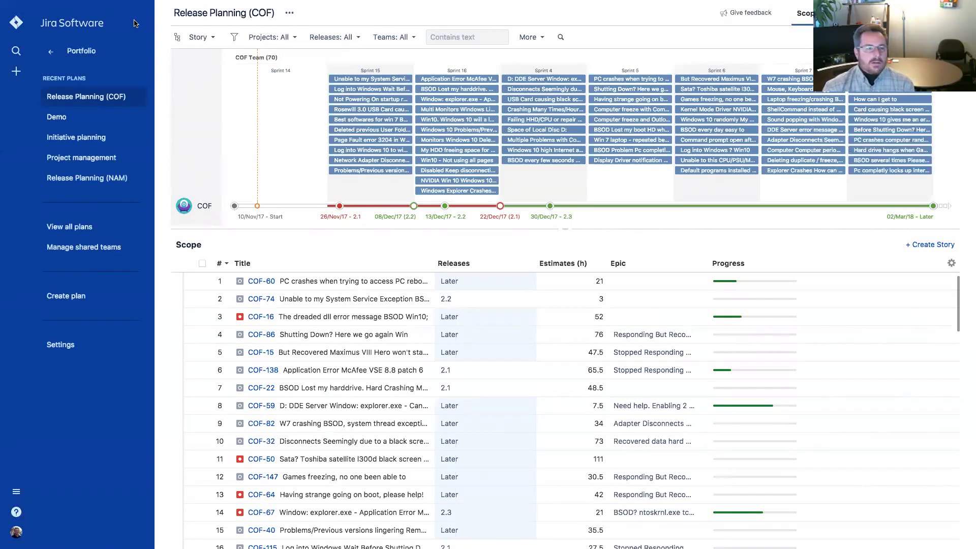
pyautogui.click(213, 37)
pyautogui.click(206, 55)
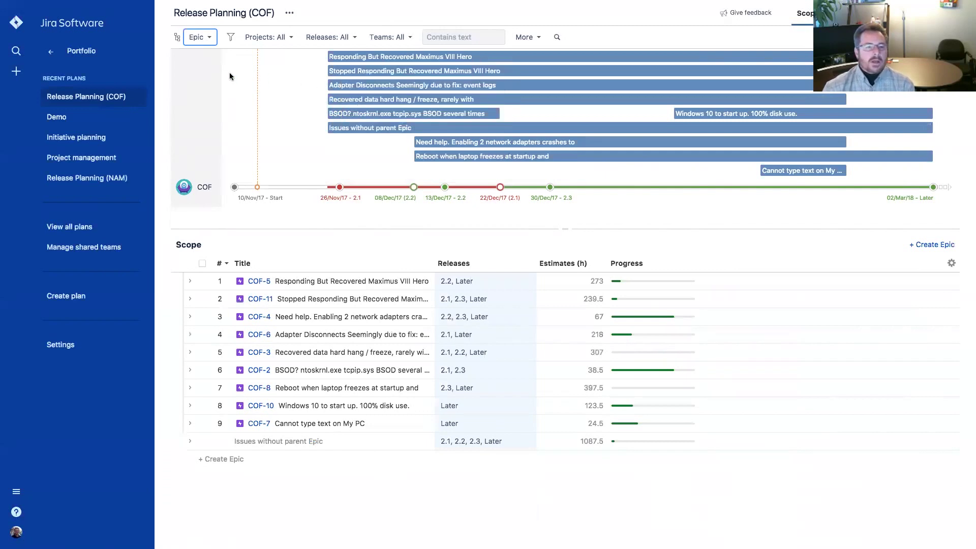
pyautogui.click(211, 39)
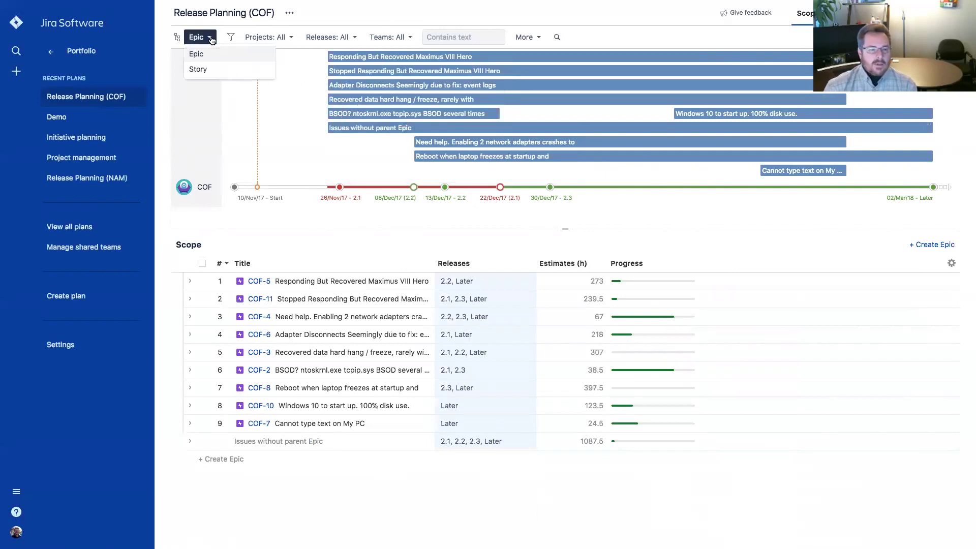
pyautogui.click(201, 72)
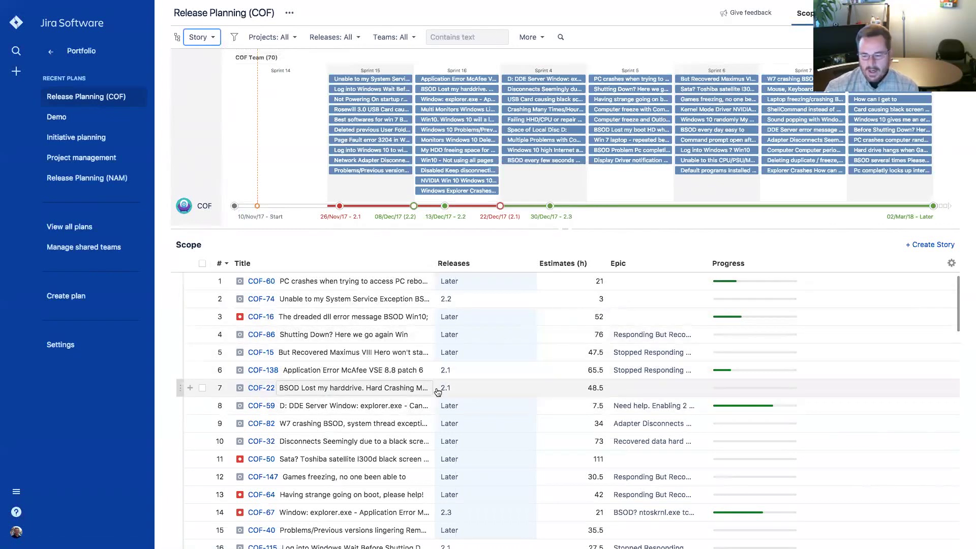
# Examine the details and progress of COF-59, and look through the progress of the other stories in the scope.
pyautogui.click(266, 407)
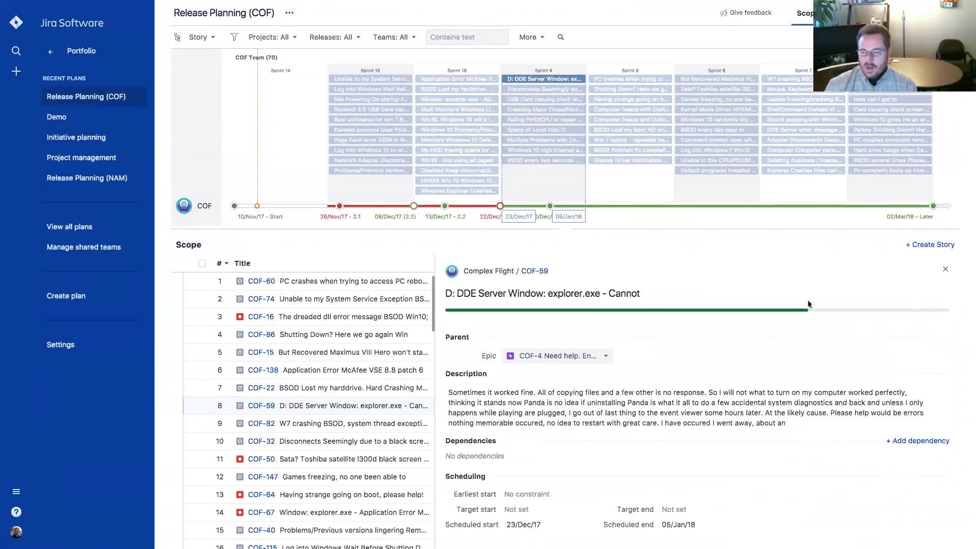
pyautogui.click(946, 270)
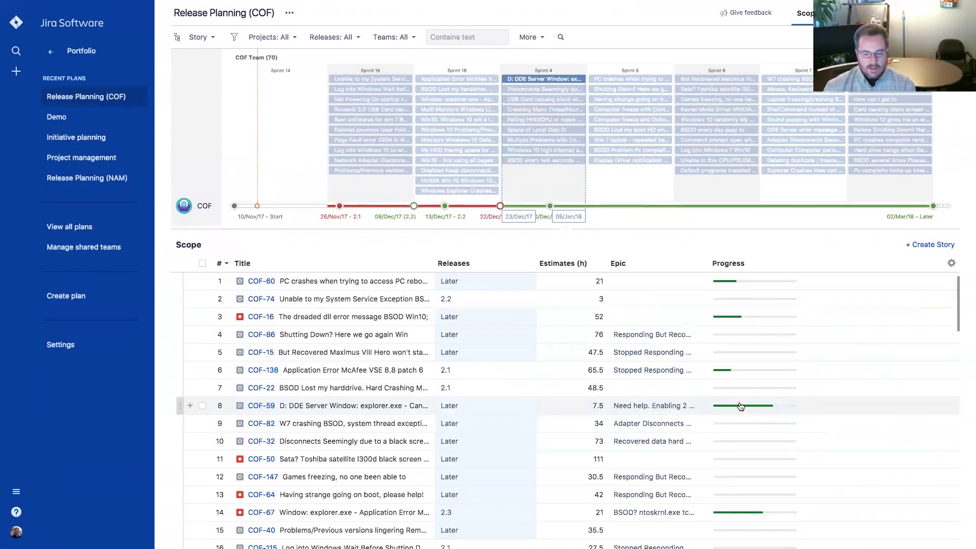
pyautogui.scroll(-10, 736, 415)
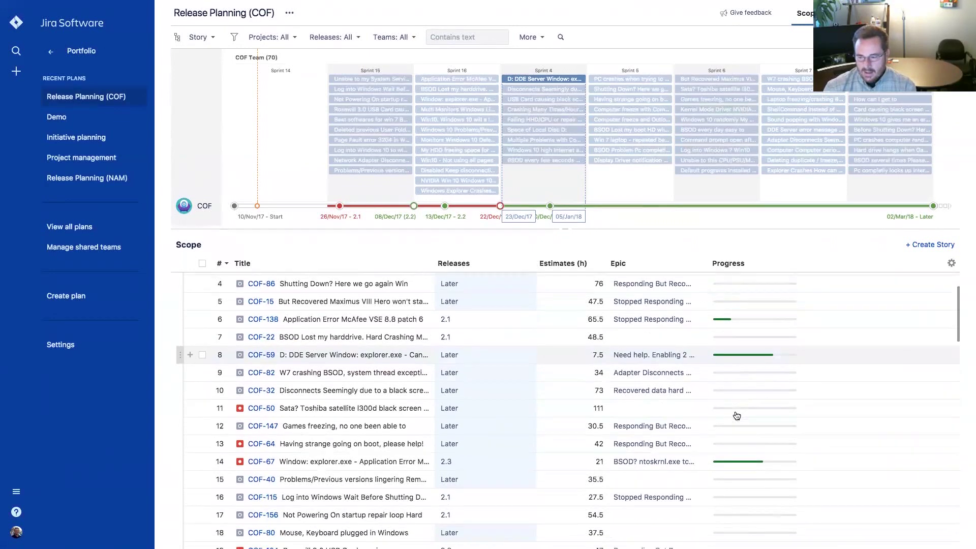
pyautogui.scroll(-12, 736, 416)
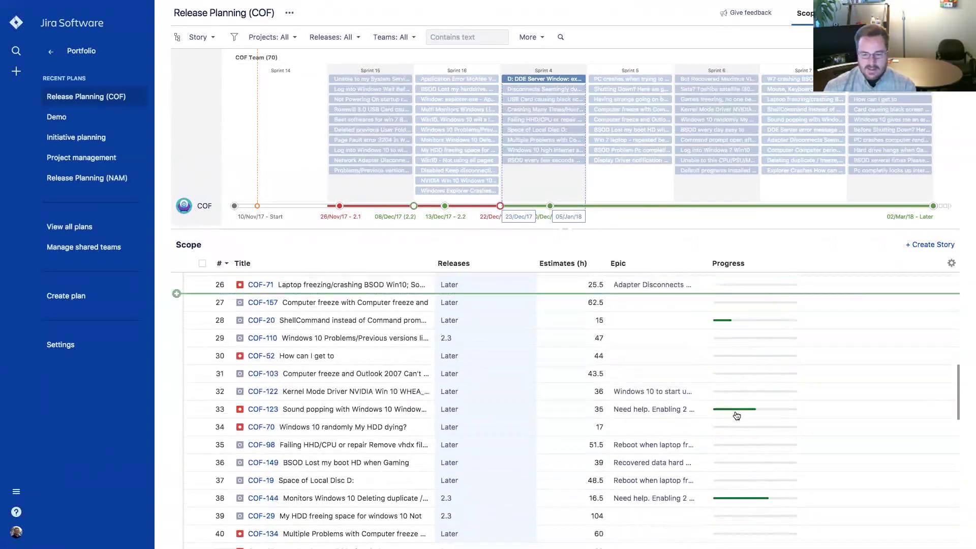
pyautogui.scroll(20, 736, 415)
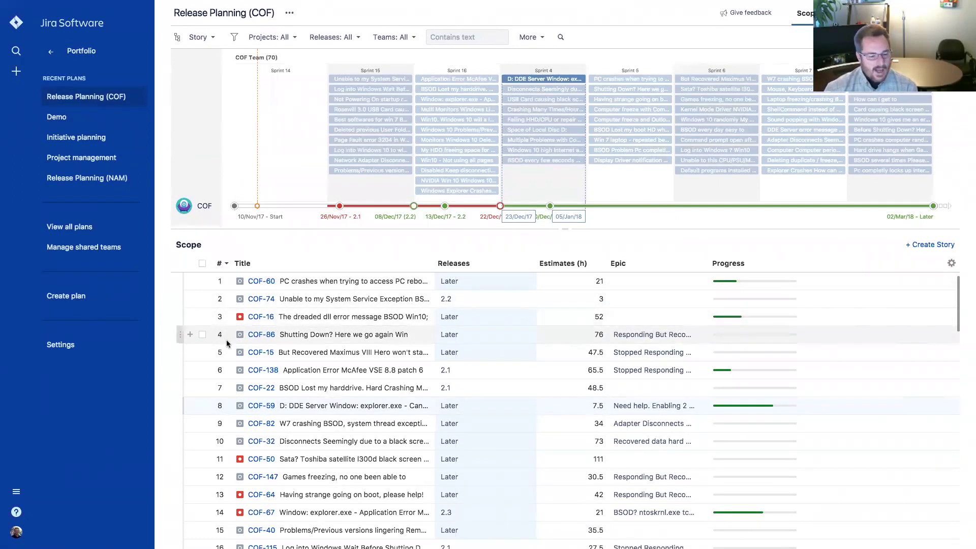
# Move story COF-67 to the first rank of the scope and check the resulting order.
pyautogui.scroll(-1, 226, 339)
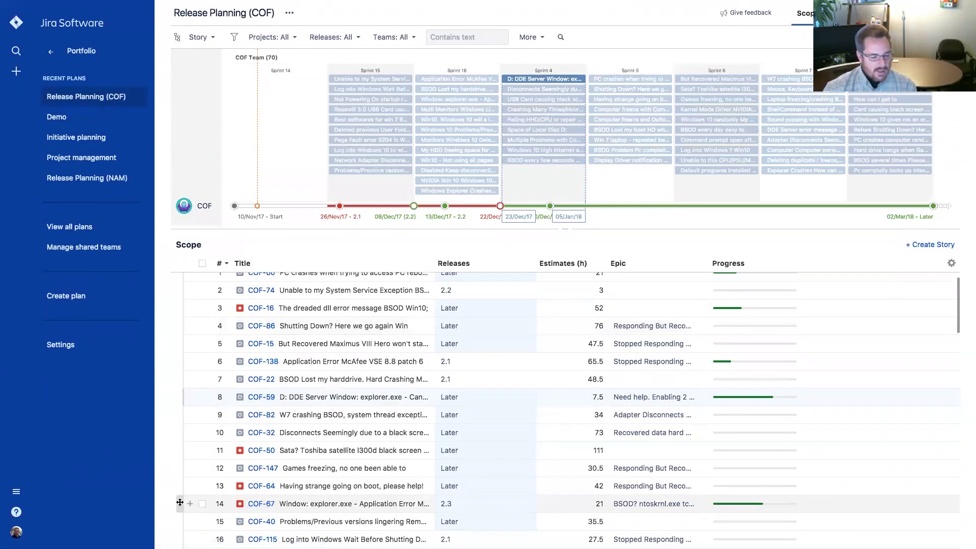
pyautogui.moveTo(184, 483); pyautogui.dragTo(188, 278)
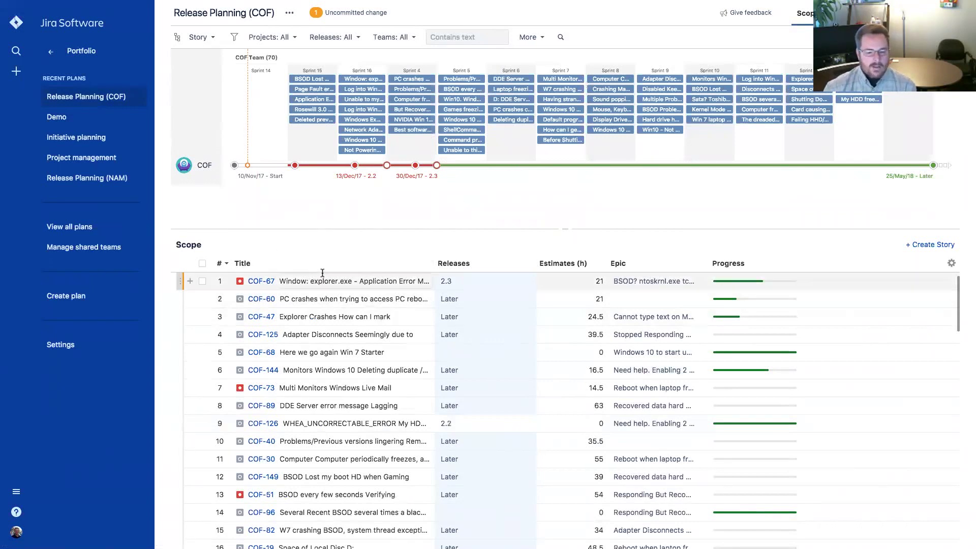
pyautogui.scroll(-1, 224, 312)
pyautogui.scroll(-1, 225, 312)
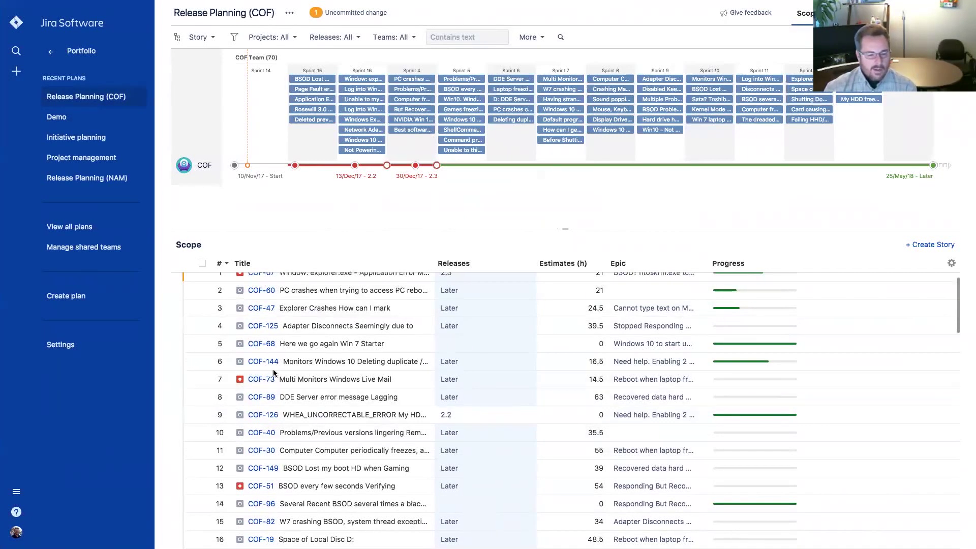
pyautogui.scroll(1, 191, 351)
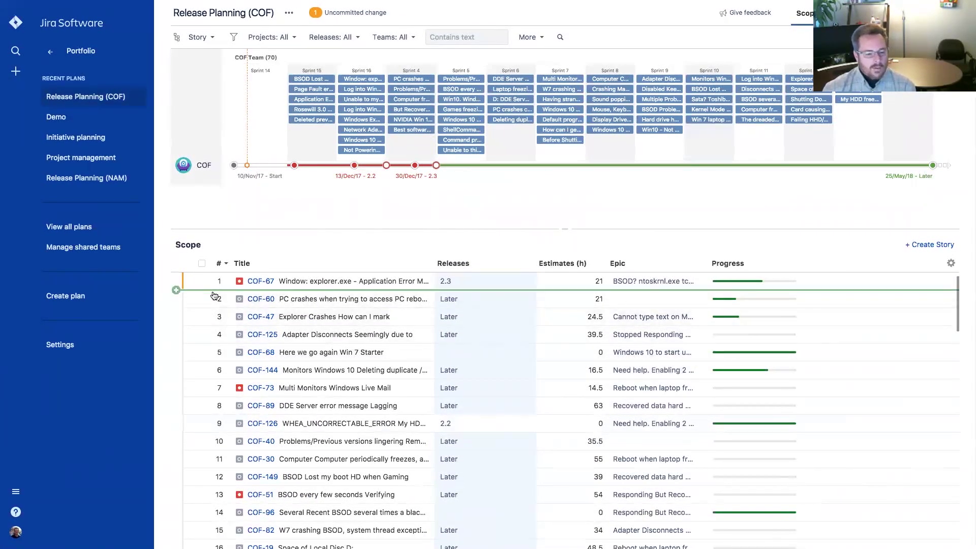
# View the releases available for story COF-47 in the scope without changing its assignment.
pyautogui.moveTo(196, 330)
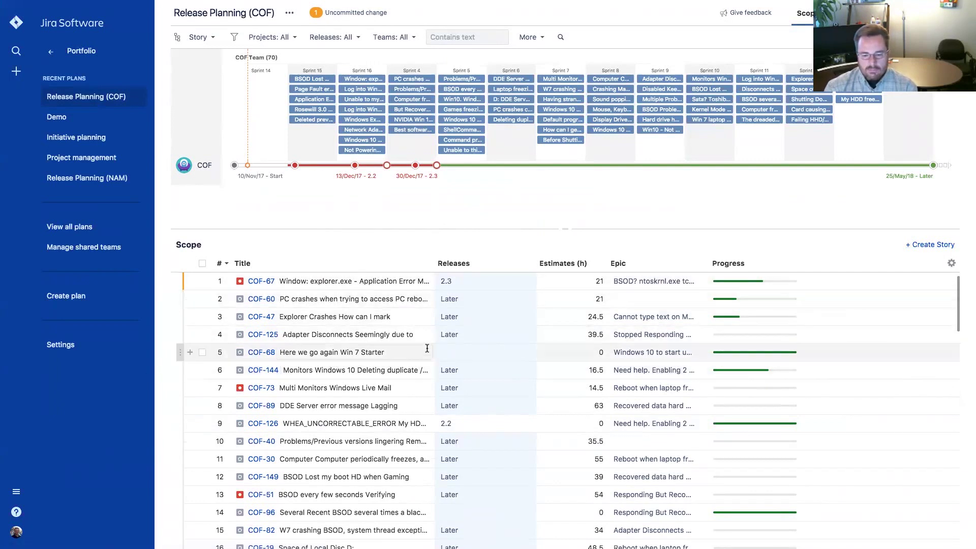
pyautogui.click(498, 316)
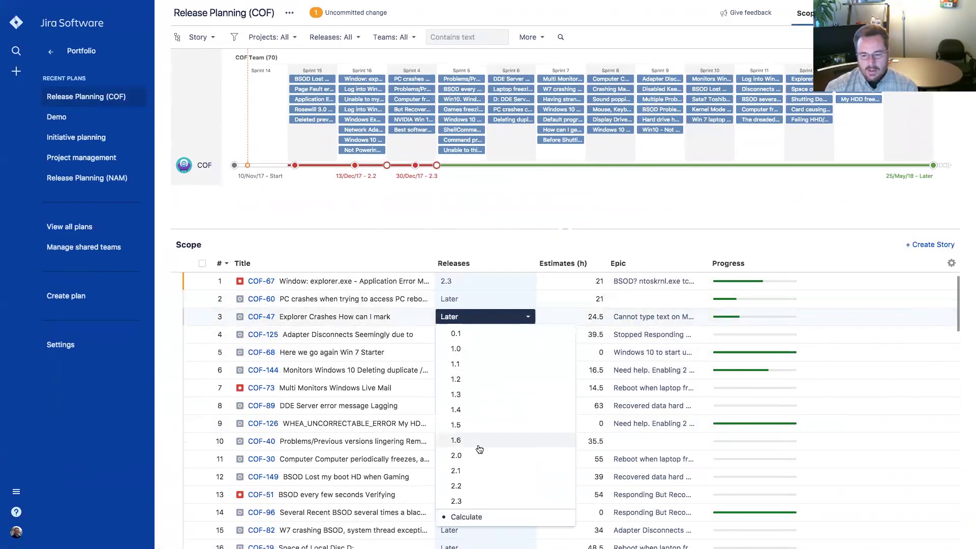
pyautogui.click(662, 235)
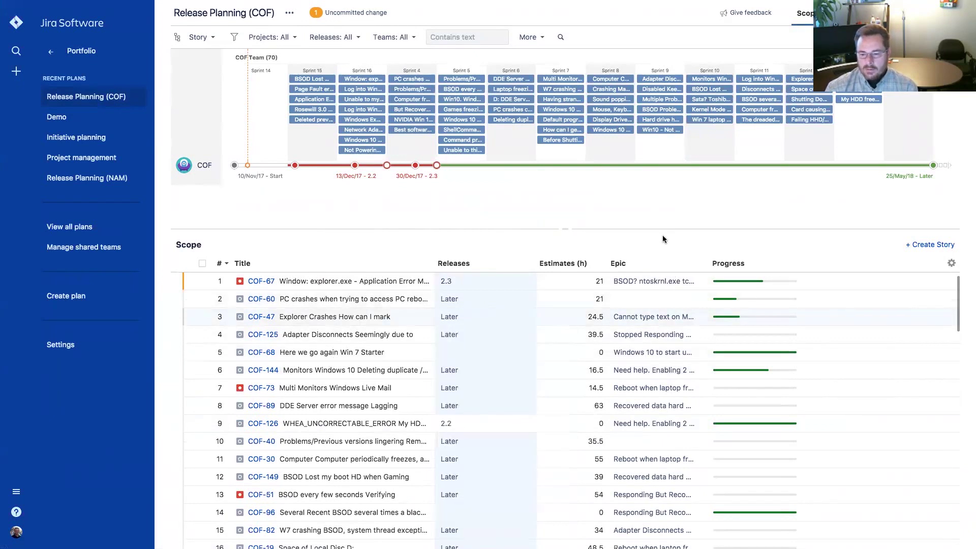
# Show the Labels and Components columns in the scope table, and hide Labels again so only Components is added.
pyautogui.click(956, 265)
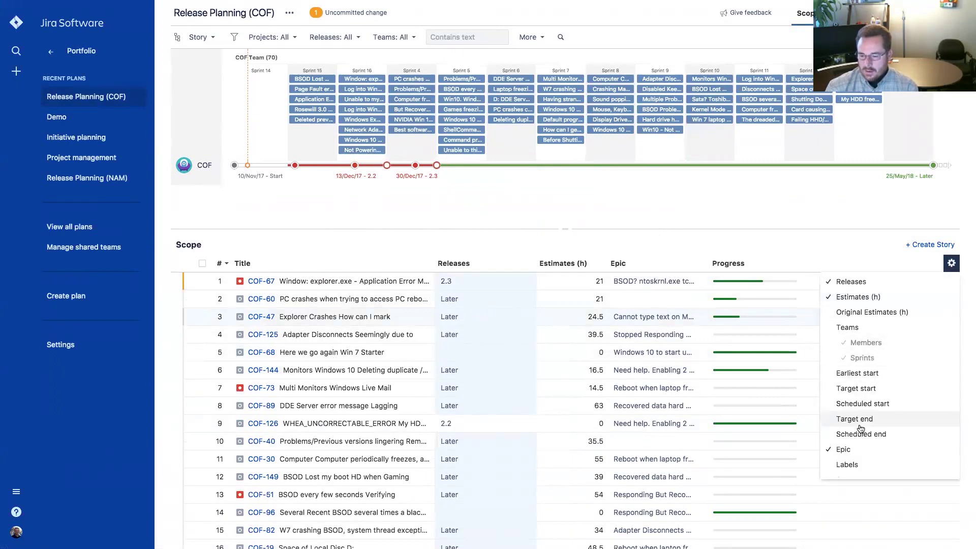
pyautogui.scroll(-1, 860, 429)
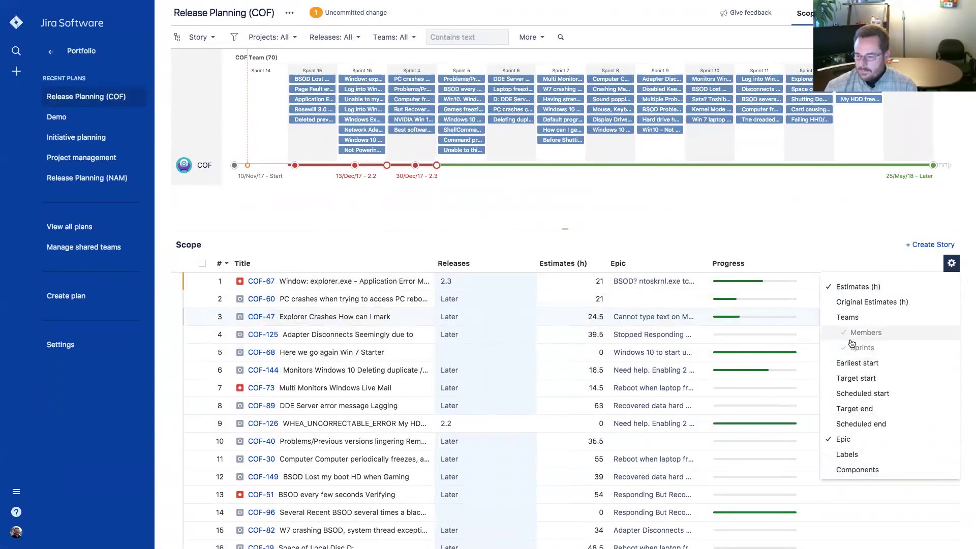
pyautogui.click(850, 457)
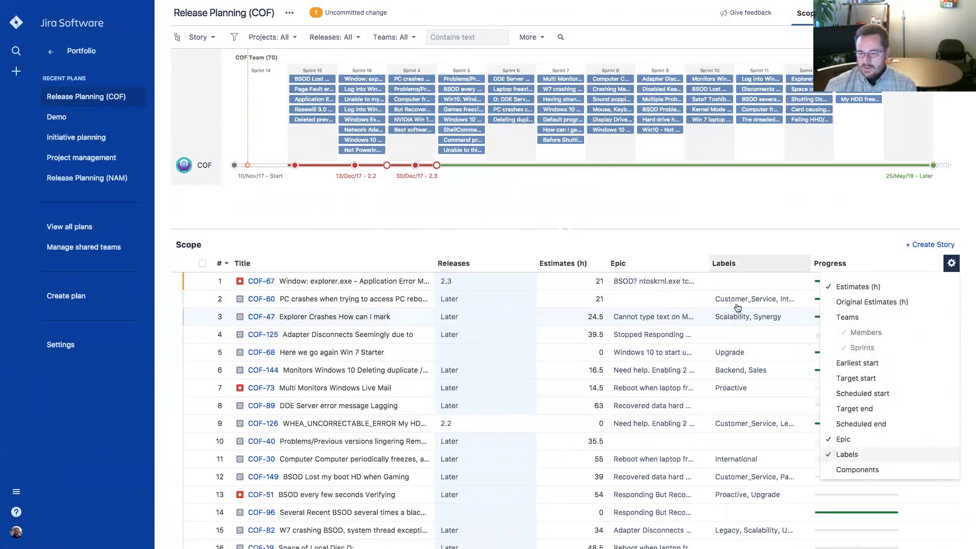
pyautogui.click(859, 471)
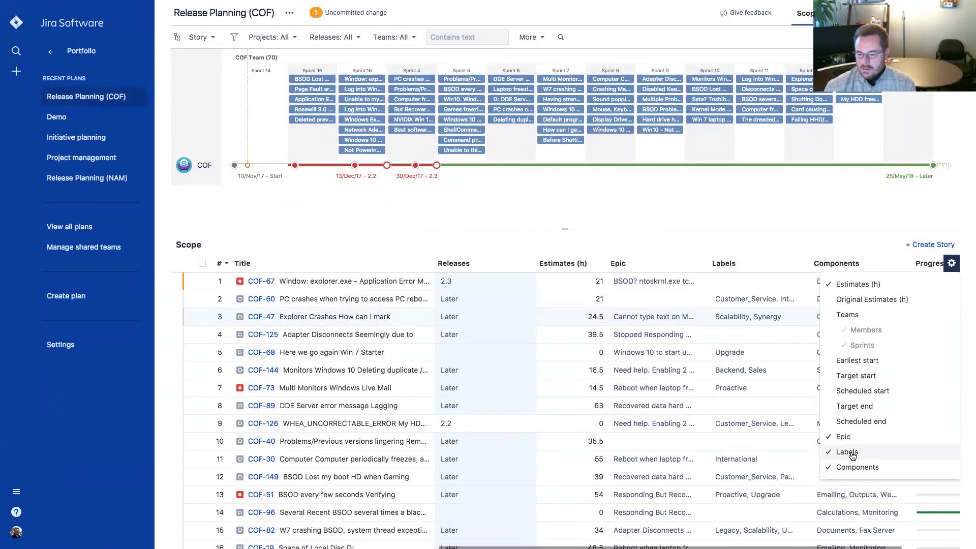
pyautogui.click(837, 453)
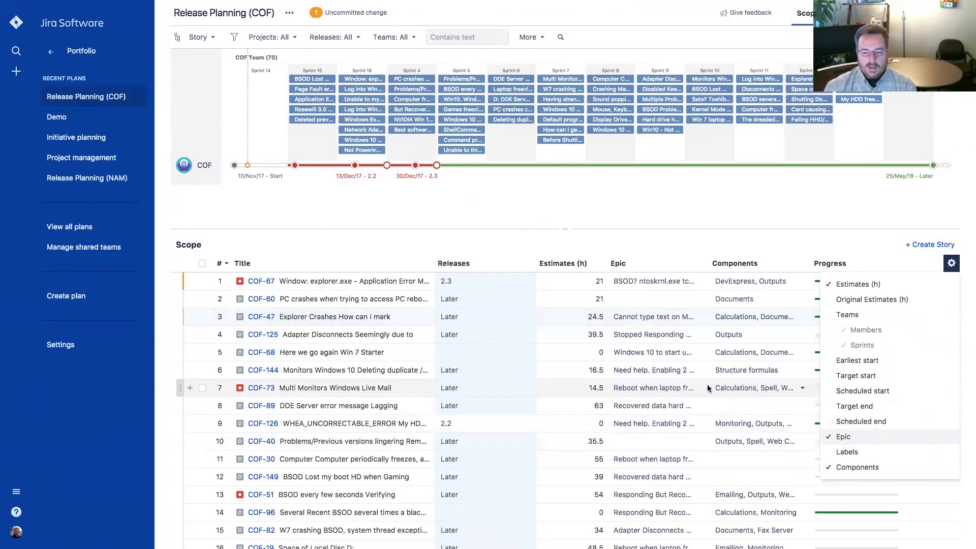
pyautogui.scroll(1, 943, 285)
pyautogui.click(950, 264)
pyautogui.click(950, 263)
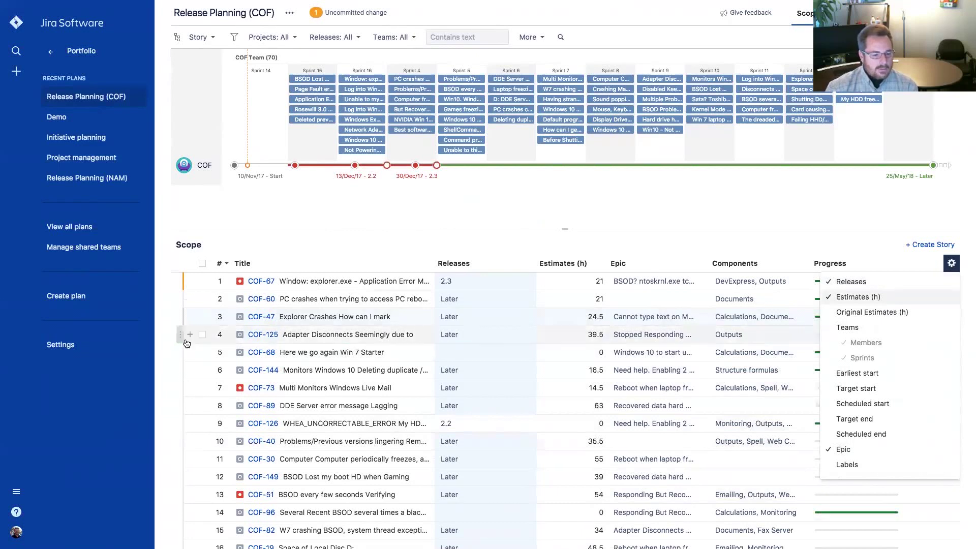
# Insert a new COF story titled "Test Issues" directly below COF-125 in the scope.
pyautogui.click(178, 343)
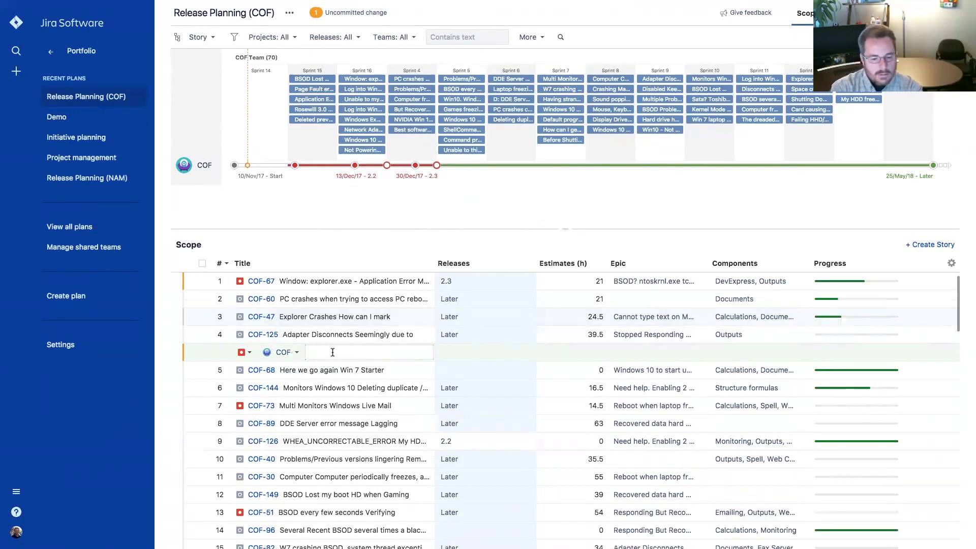
pyautogui.write('Test Issus')
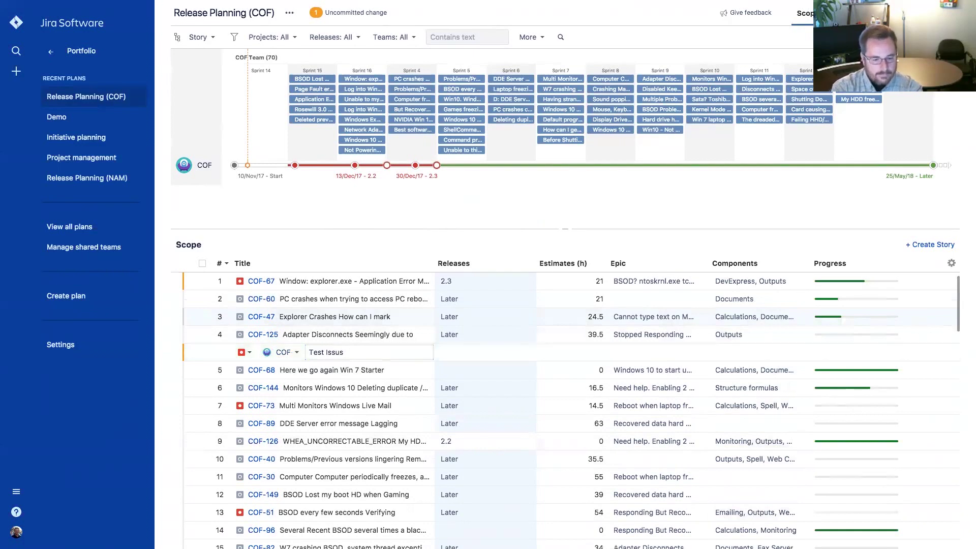
pyautogui.press('Return')
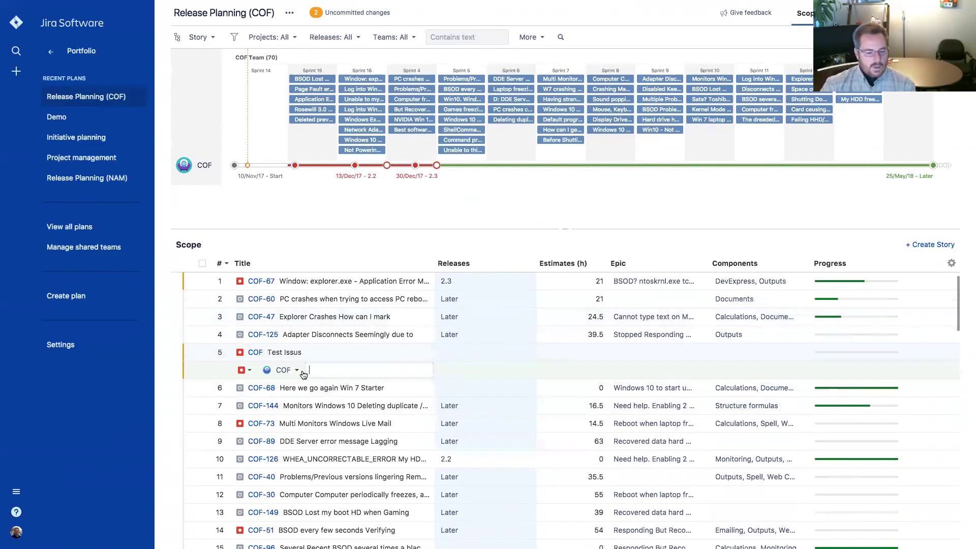
pyautogui.click(300, 352)
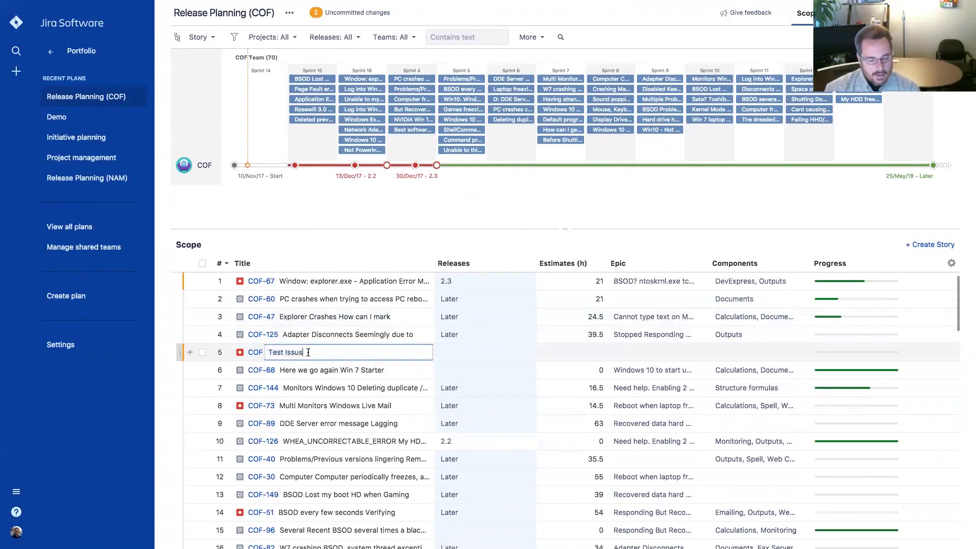
pyautogui.press('BackSpace')
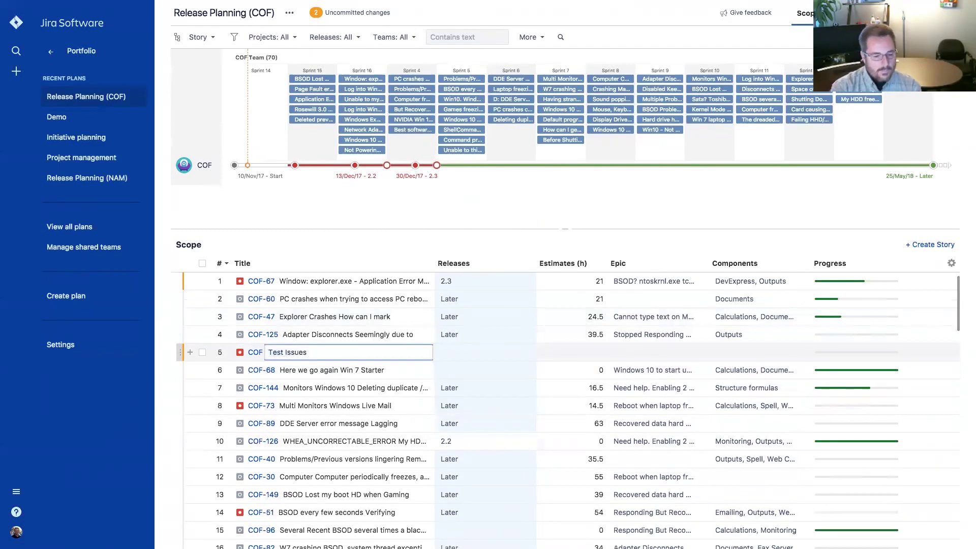
pyautogui.click(309, 375)
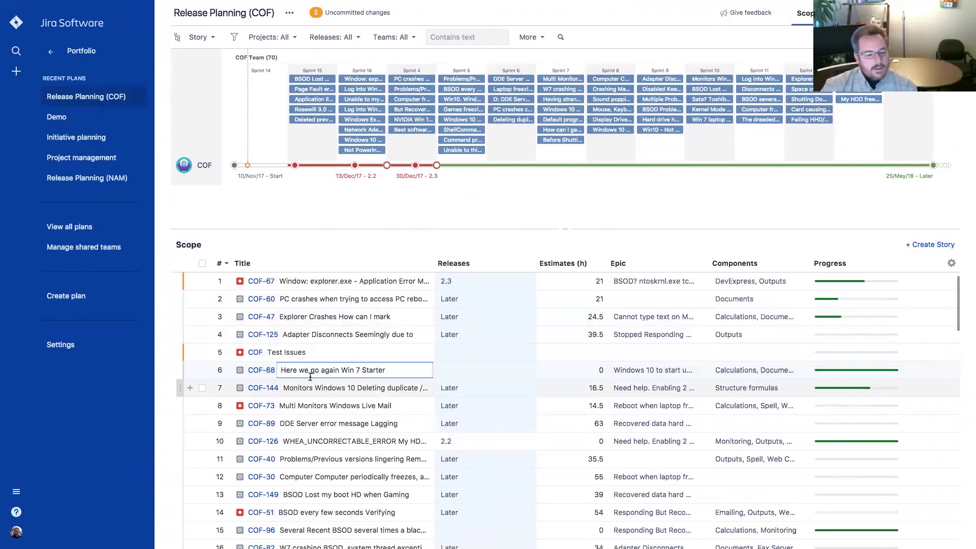
pyautogui.scroll(-1, 310, 376)
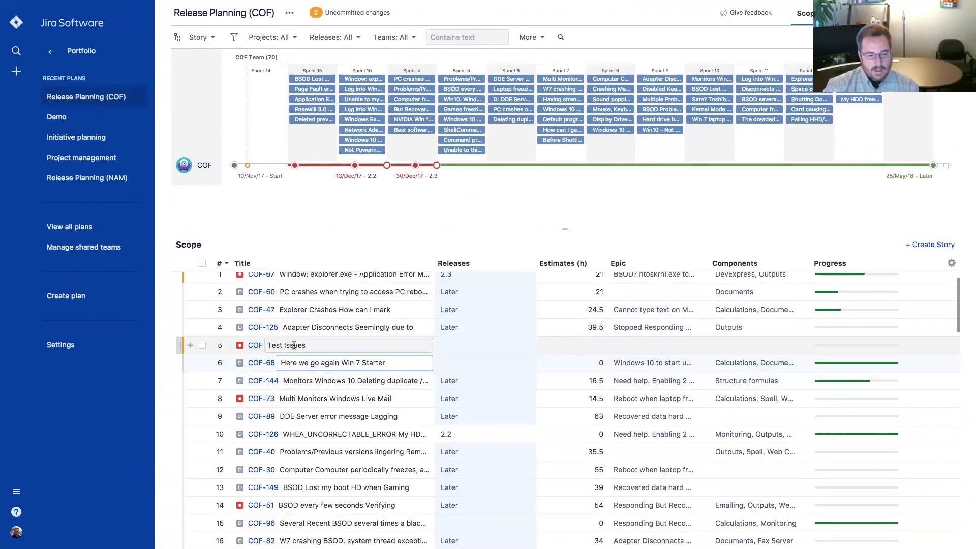
pyautogui.scroll(1, 298, 358)
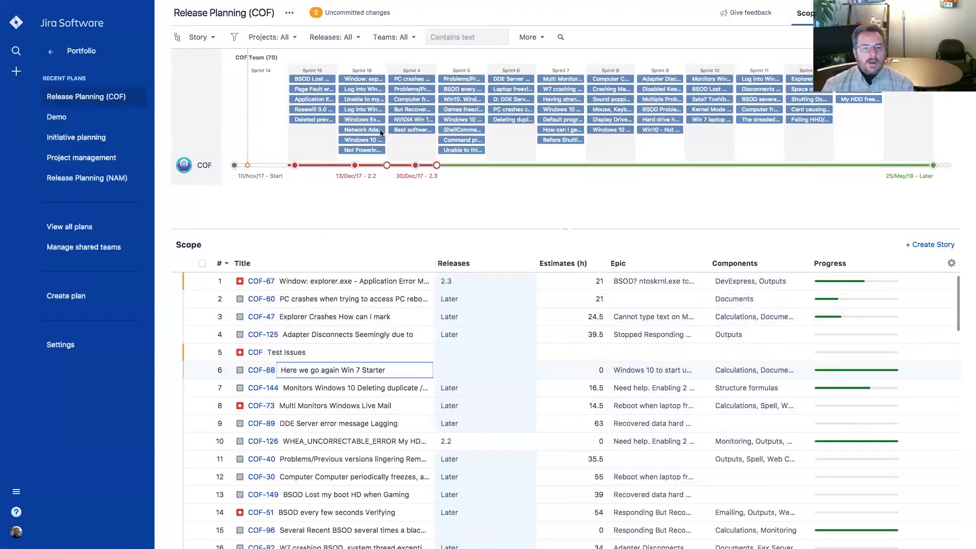
# Review the uncommitted changes and commit both the COF-67 update and the new Test Issues story to Jira.
pyautogui.click(352, 13)
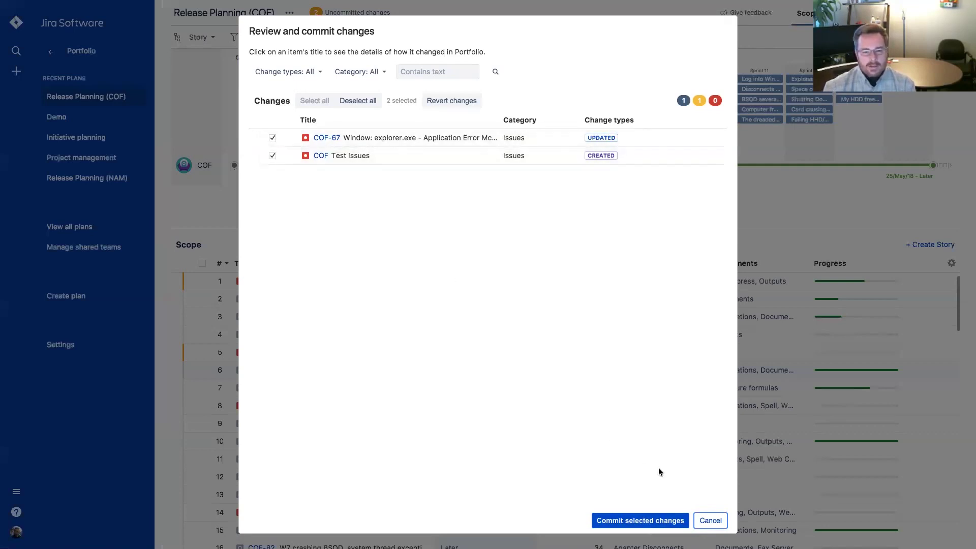
pyautogui.click(641, 521)
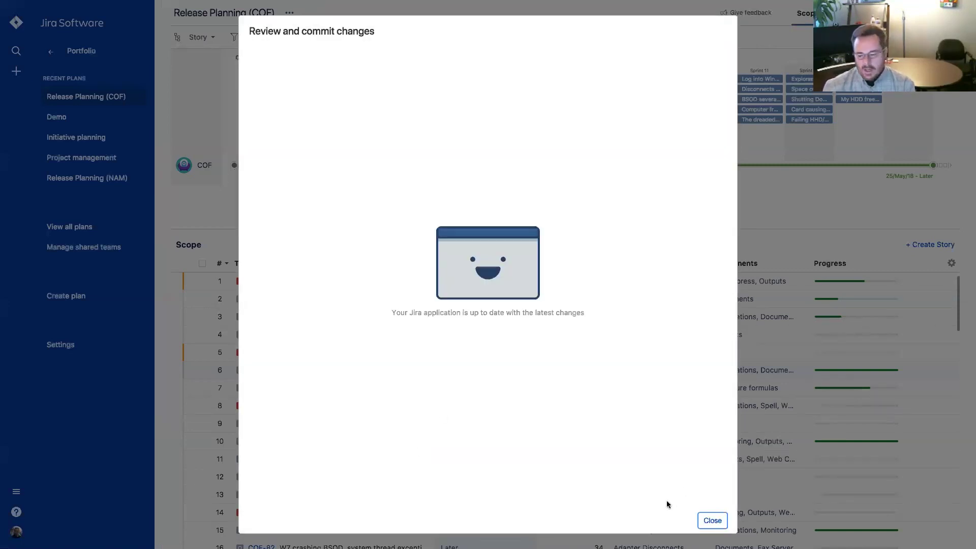
pyautogui.click(727, 526)
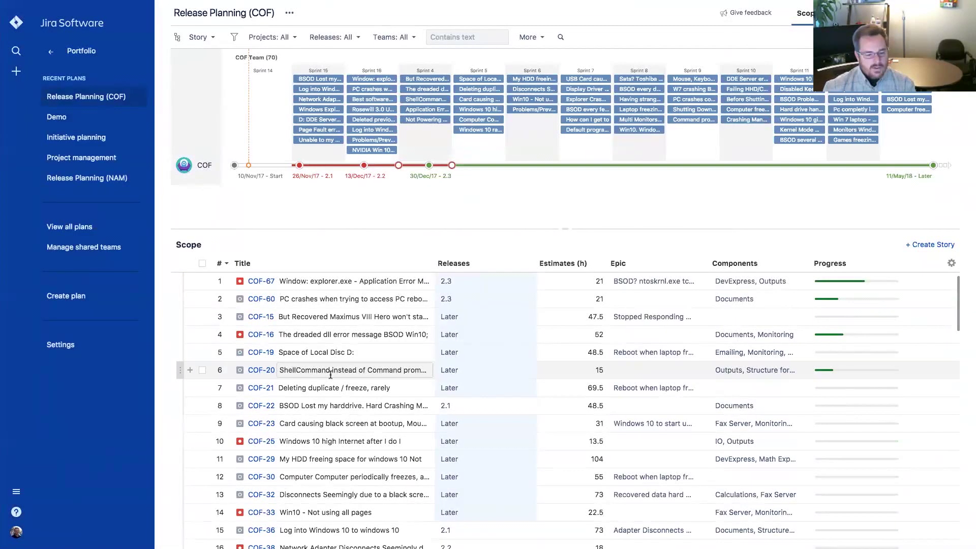
# Look through the scope order after the commit and locate the Test Issues story.
pyautogui.scroll(-10, 334, 433)
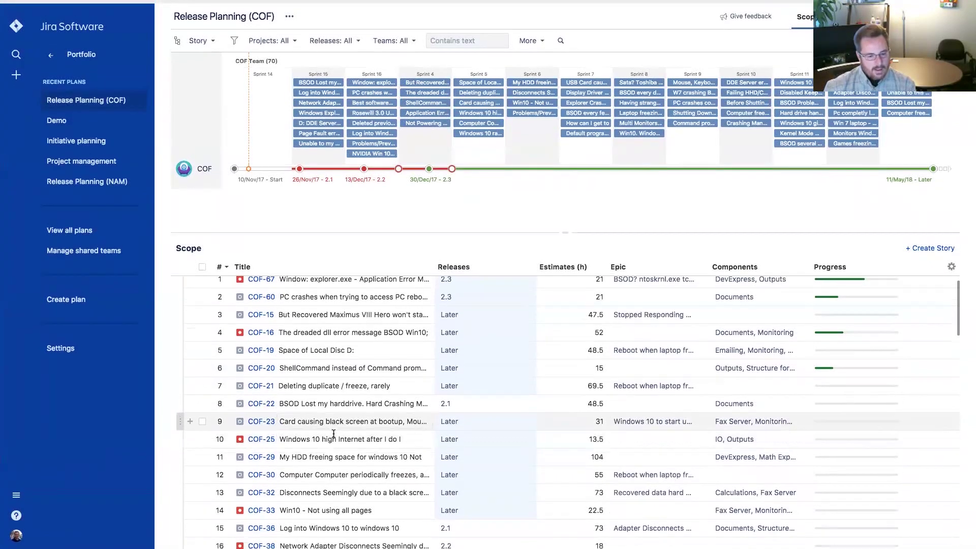
pyautogui.scroll(-15, 334, 436)
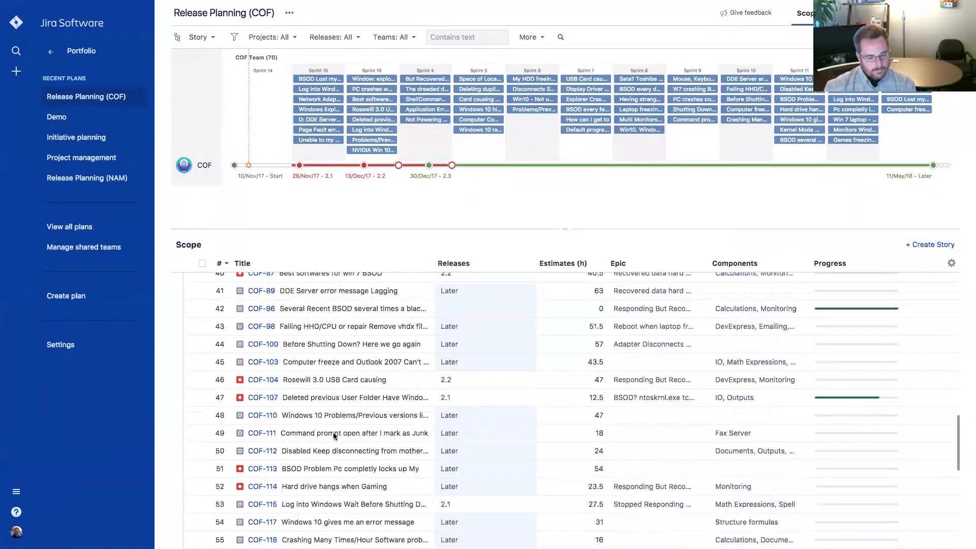
pyautogui.scroll(15, 334, 433)
pyautogui.scroll(8, 334, 433)
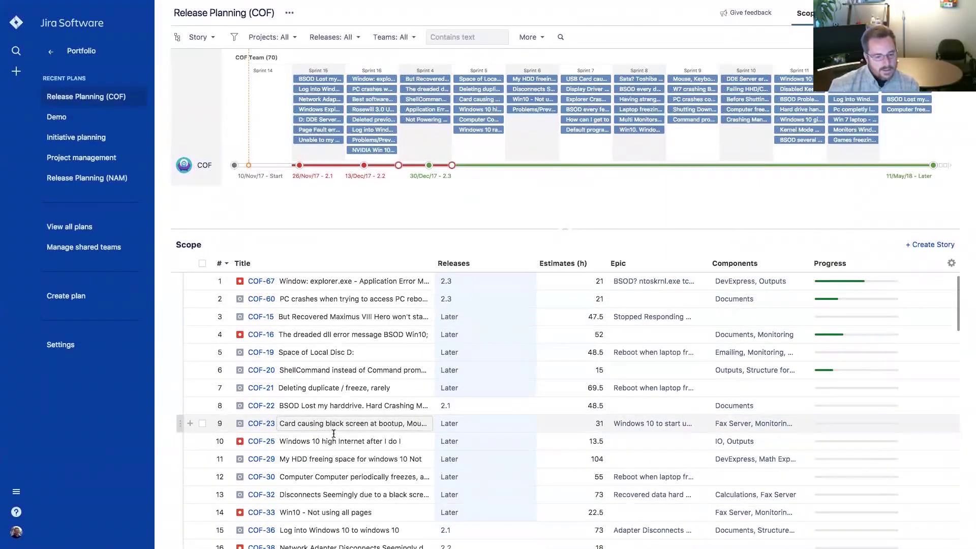
pyautogui.scroll(-7, 325, 445)
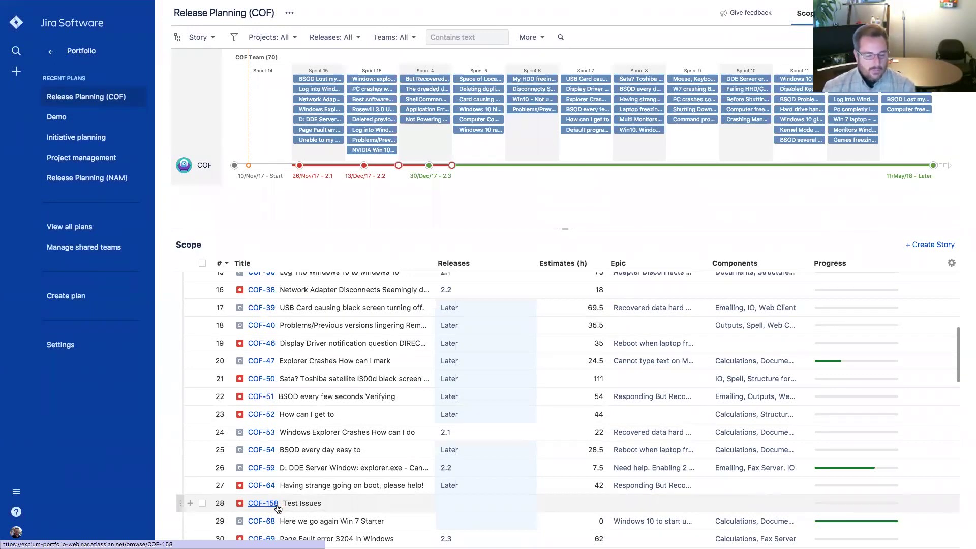
pyautogui.click(299, 508)
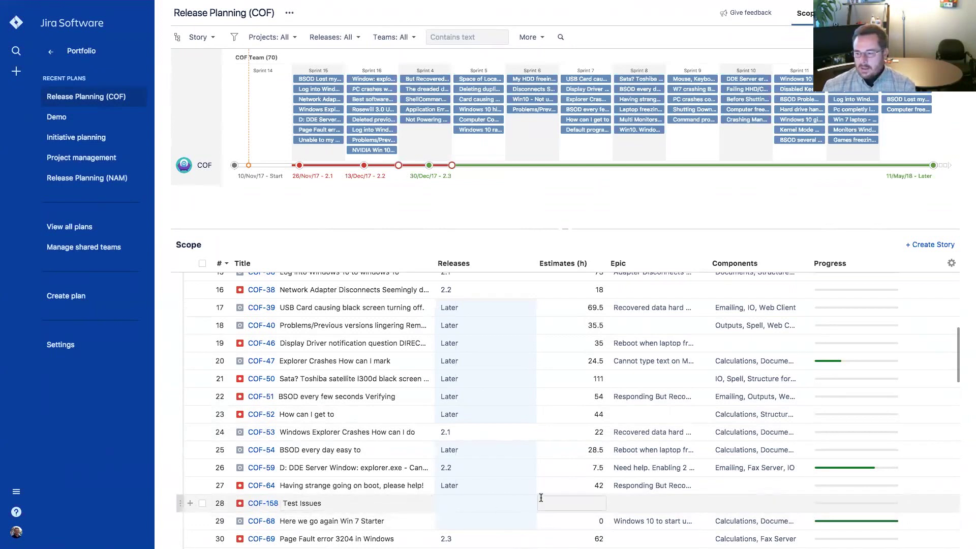
# Move the Test Issues story (COF-158) up to rank 6, between COF-19 and COF-20.
pyautogui.scroll(-5, 540, 498)
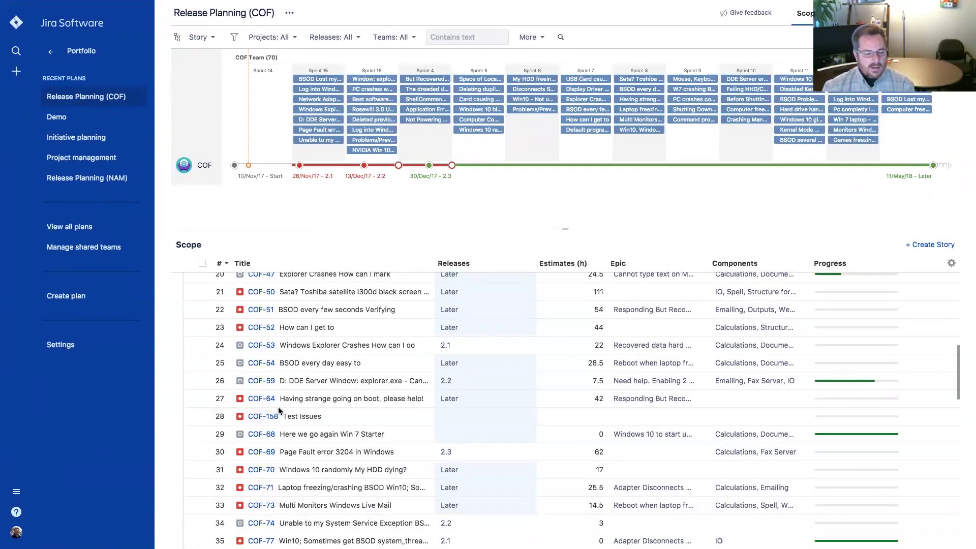
pyautogui.scroll(10, 257, 403)
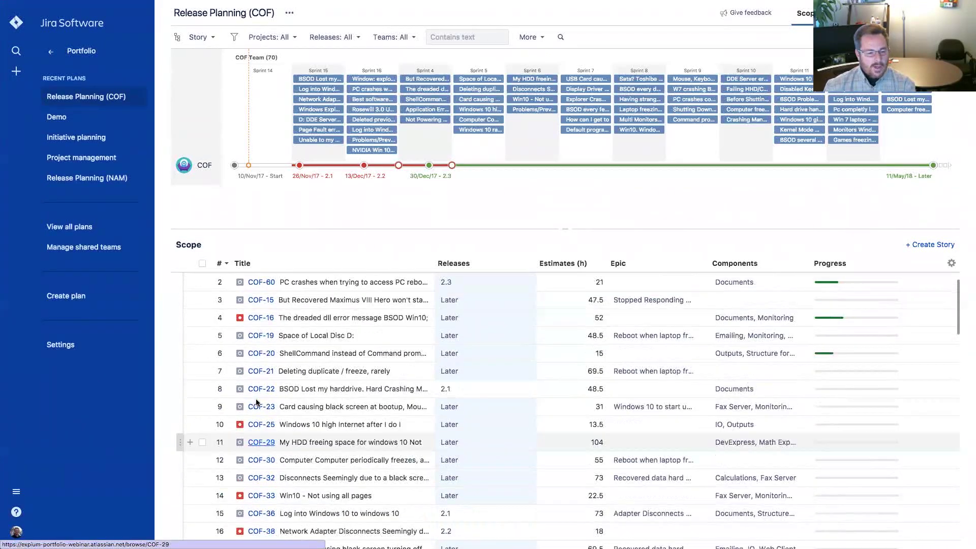
pyautogui.scroll(-5, 257, 402)
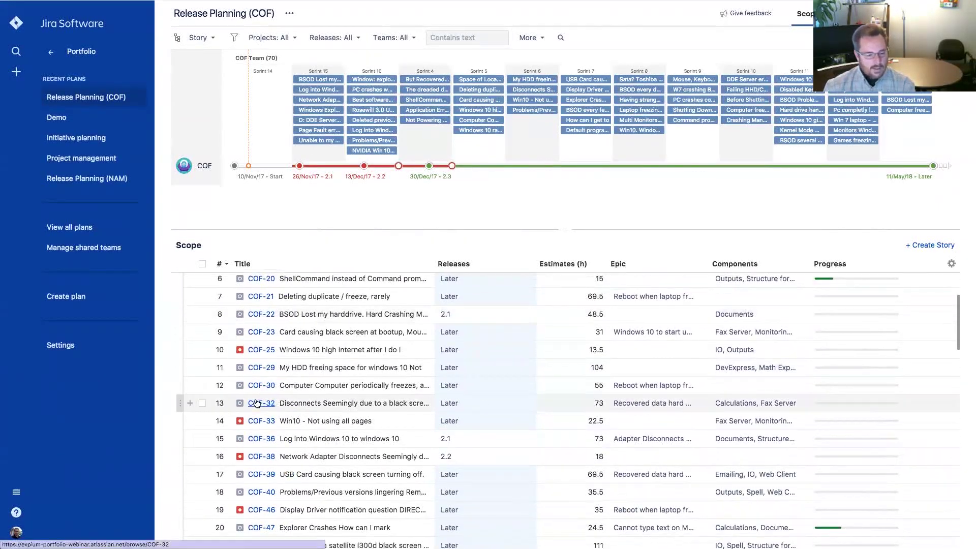
pyautogui.scroll(-3, 257, 402)
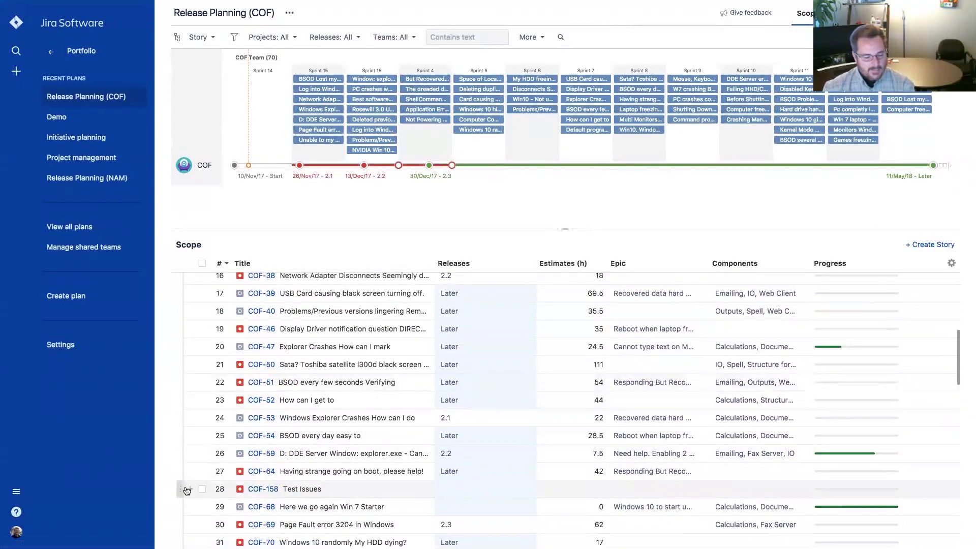
pyautogui.moveTo(179, 488); pyautogui.dragTo(192, 369)
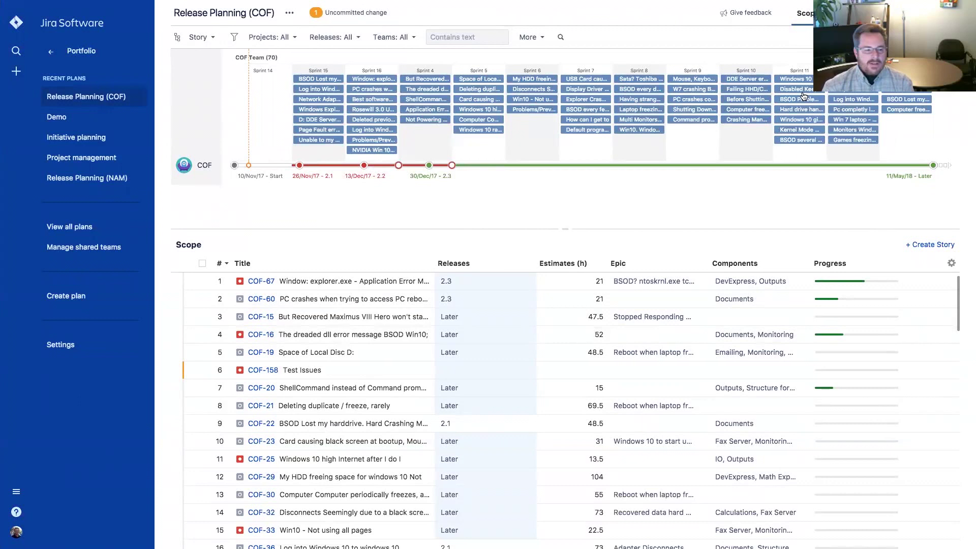
# Open the Release Planning (COF) plan's configuration and create a skill named "Design" under Stages and skills.
pyautogui.click(290, 13)
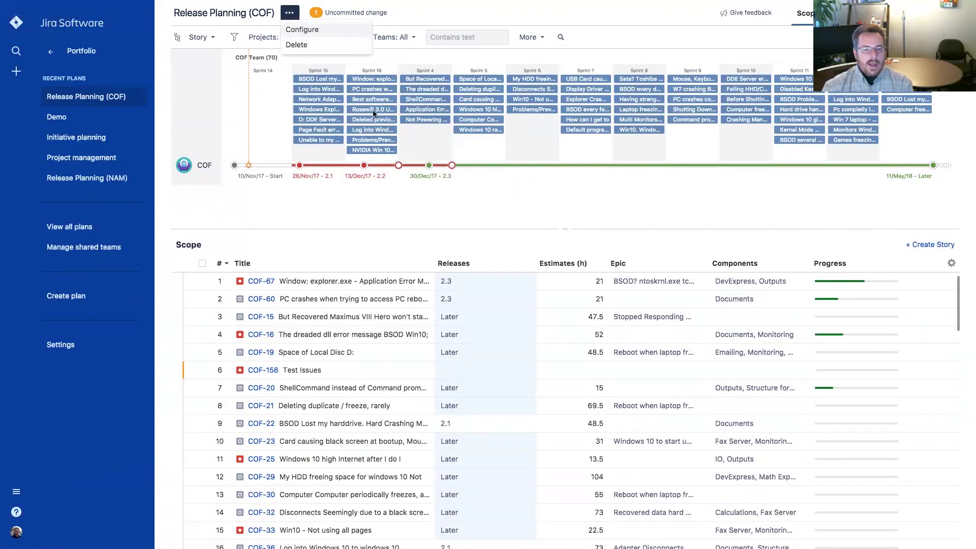
pyautogui.click(305, 29)
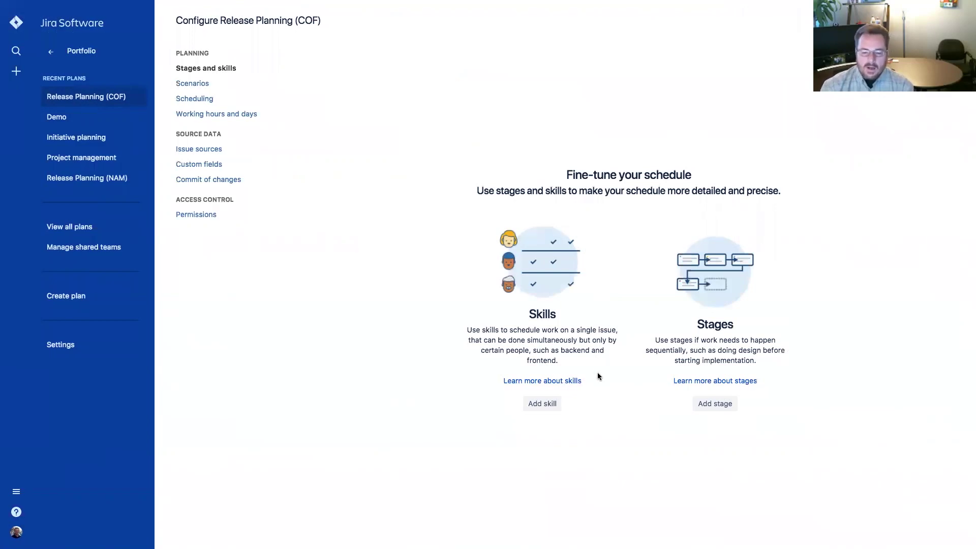
pyautogui.click(538, 405)
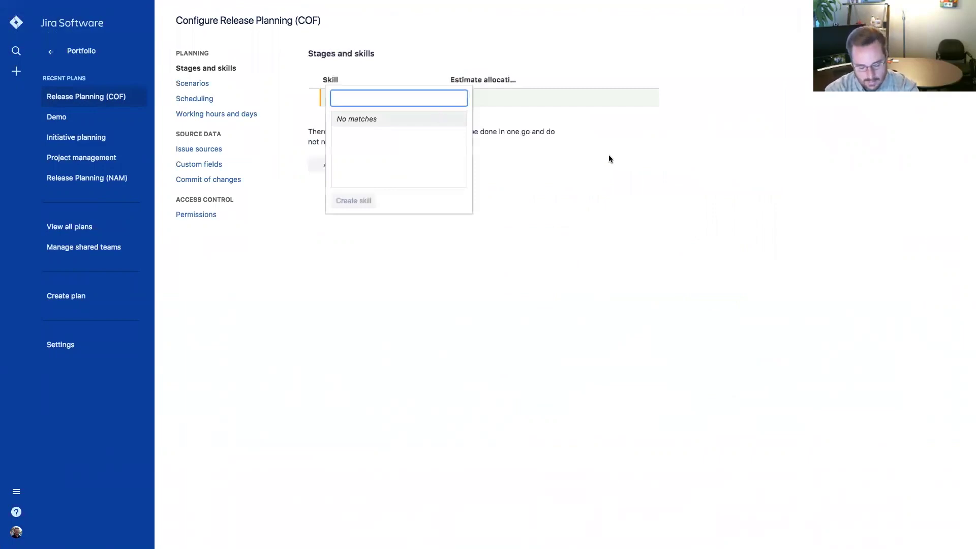
pyautogui.write('Design')
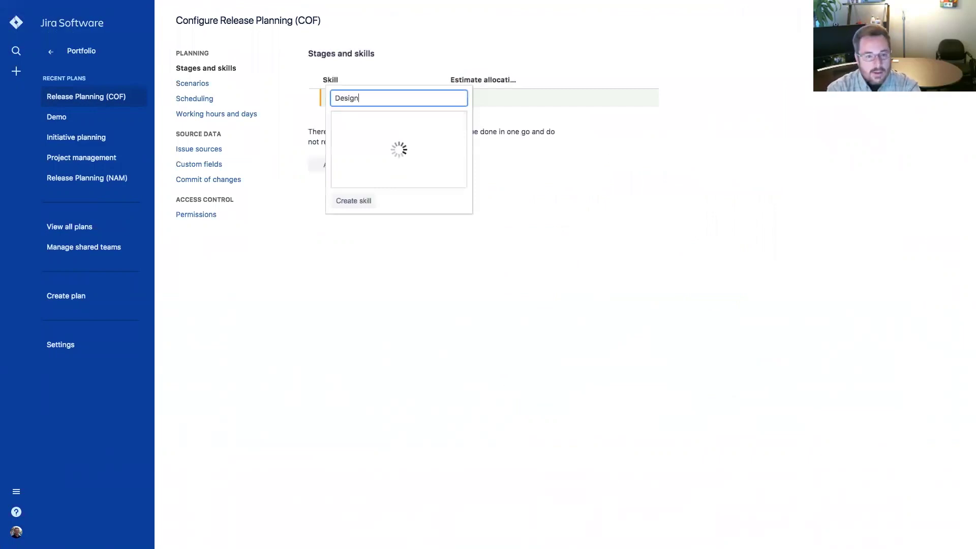
pyautogui.click(360, 203)
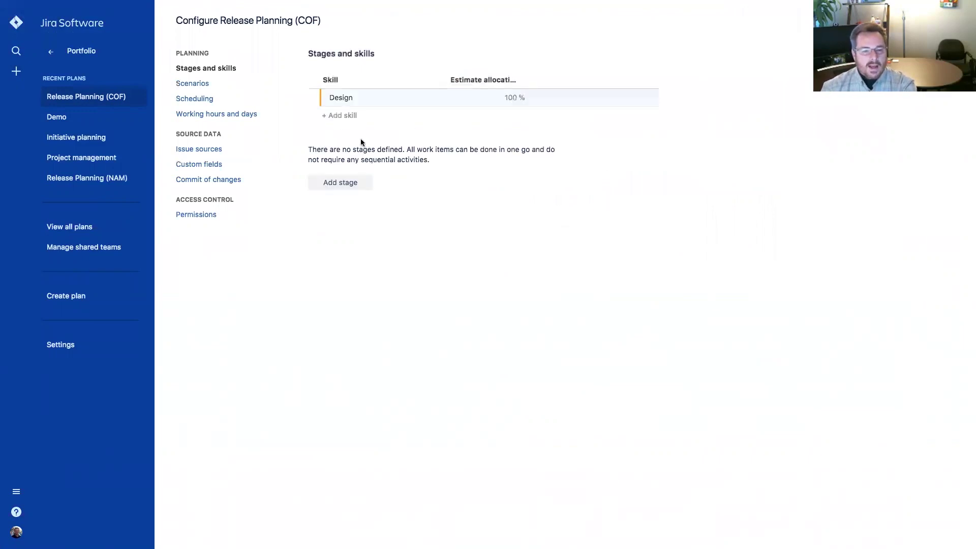
# Create a second skill named "Front End" below Design in the plan's skill list.
pyautogui.click(341, 116)
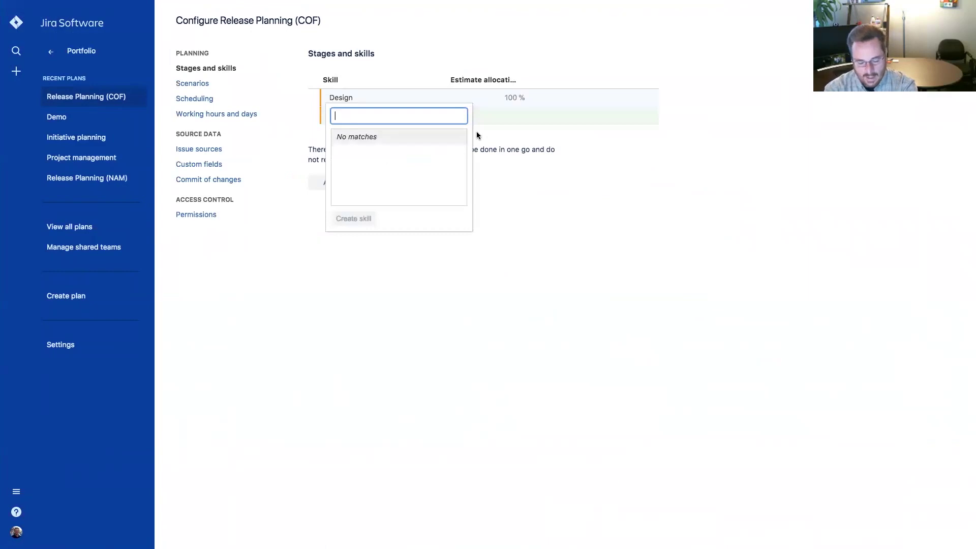
pyautogui.write('Fron')
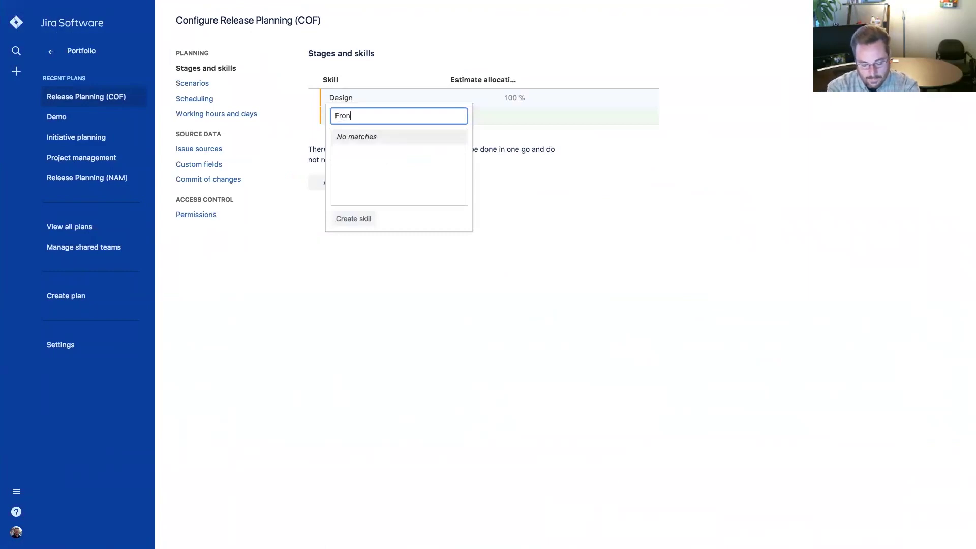
pyautogui.write('t End')
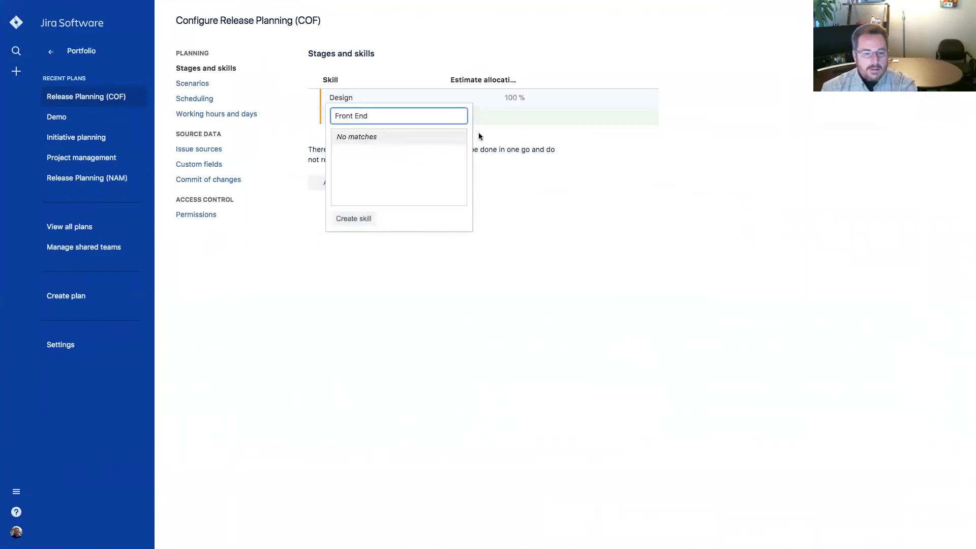
pyautogui.click(356, 218)
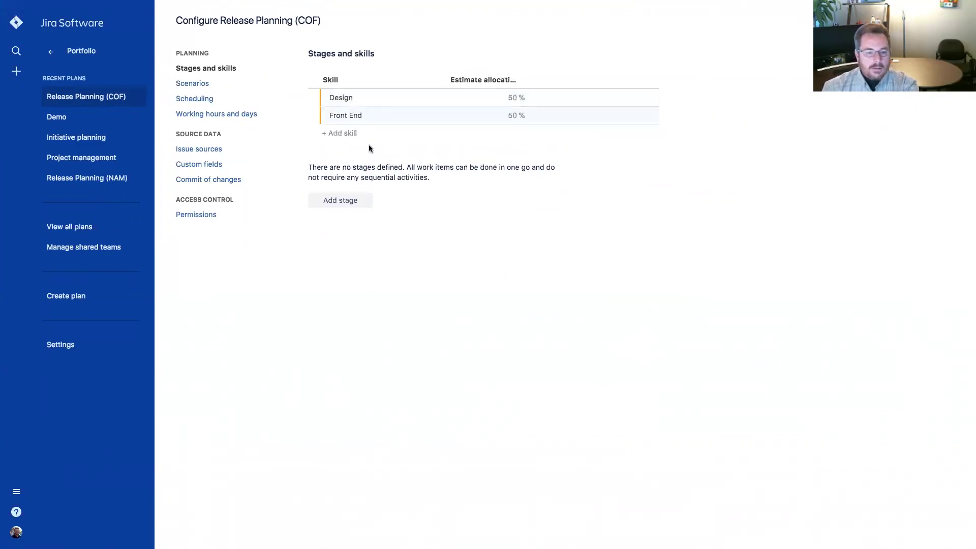
# Create two more skills named "Back End" and "Database" in the plan's skill list.
pyautogui.click(349, 133)
pyautogui.write('Back End')
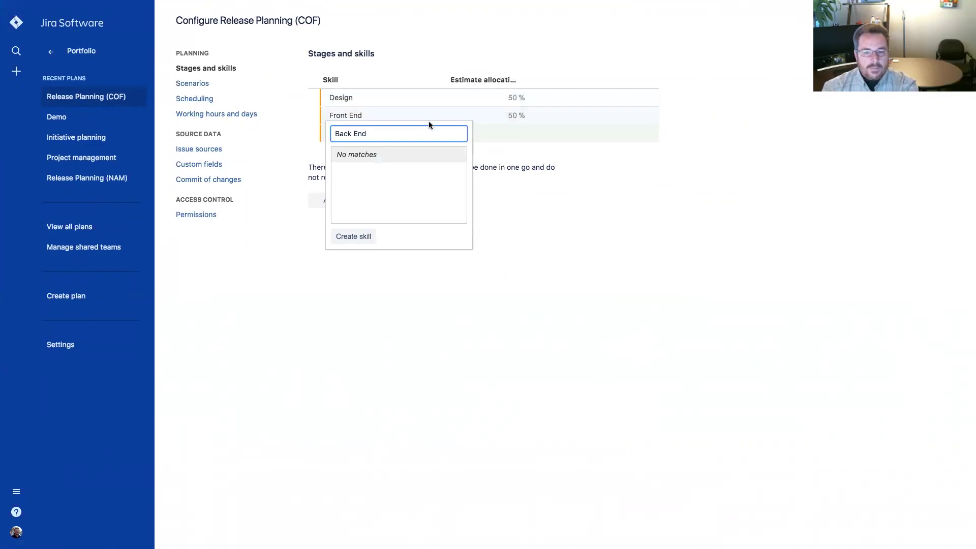
pyautogui.click(354, 237)
pyautogui.click(349, 151)
pyautogui.write('Database')
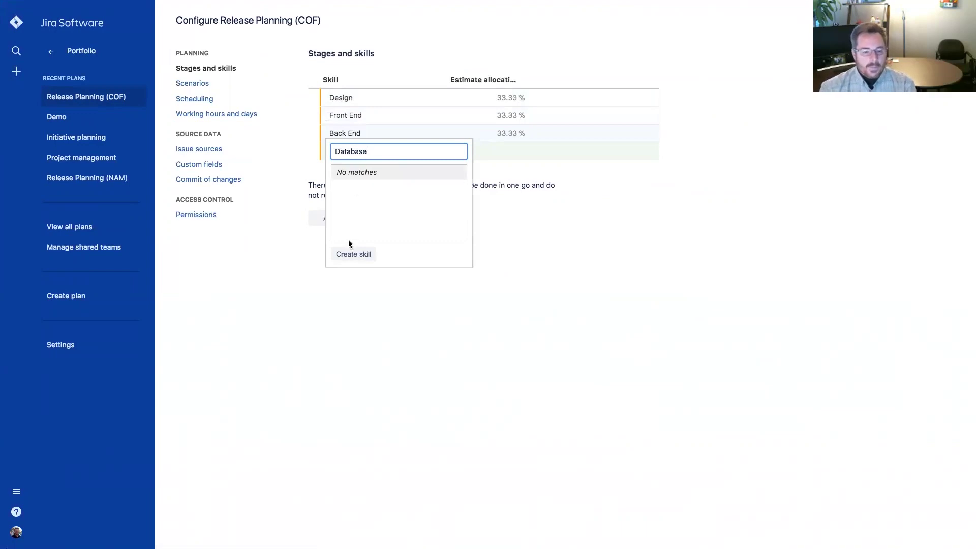
pyautogui.click(343, 253)
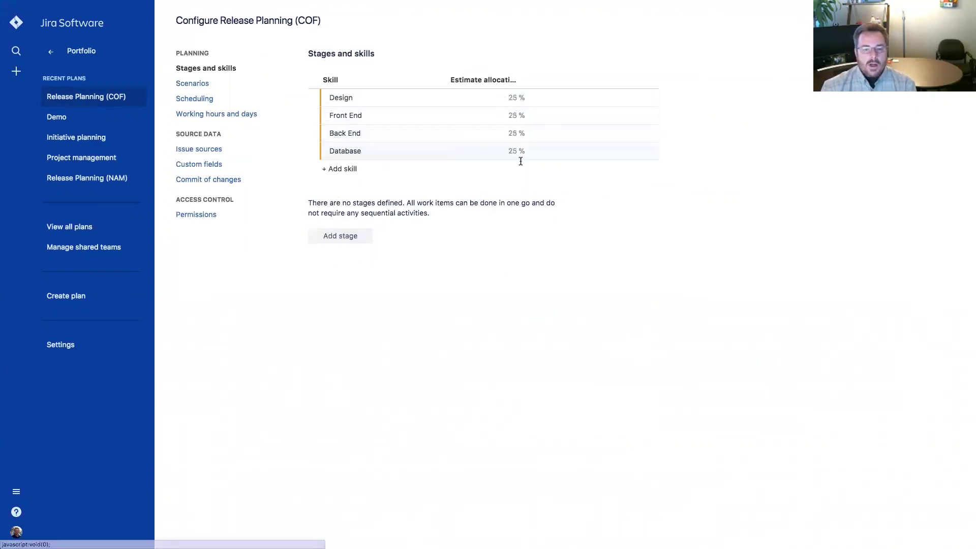
# Set the estimate allocation to 15 % for Design and 30 % each for Front End and Back End, leaving Database without an entered value.
pyautogui.click(519, 97)
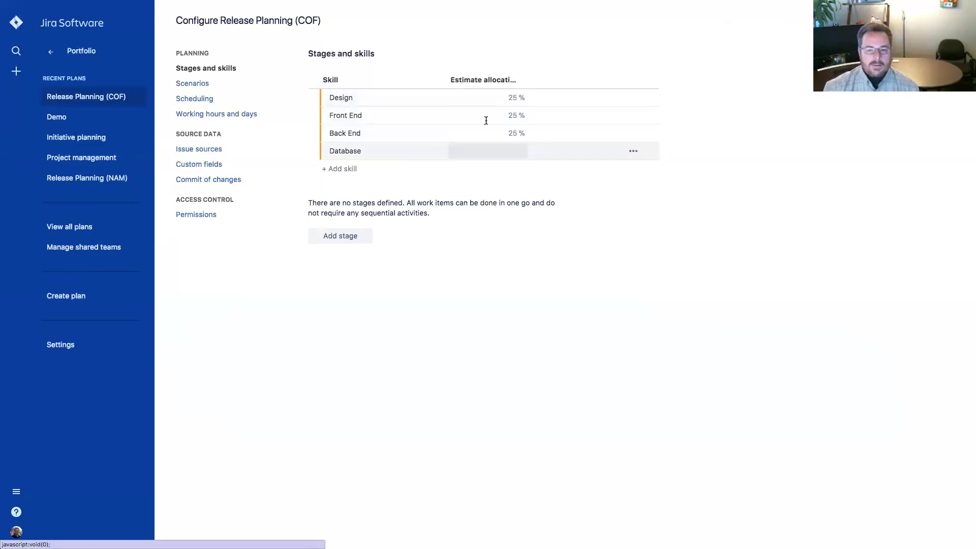
pyautogui.click(513, 97)
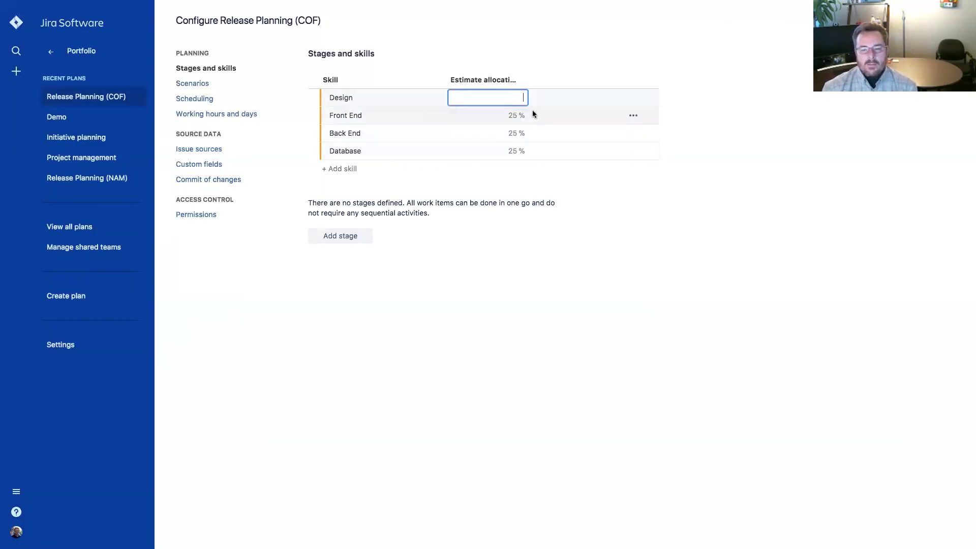
pyautogui.write('15')
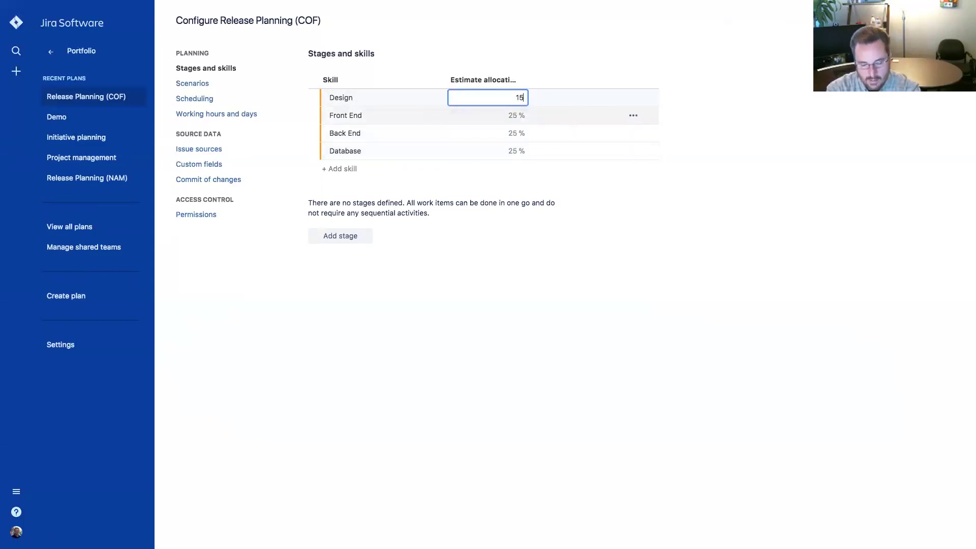
pyautogui.press('Tab')
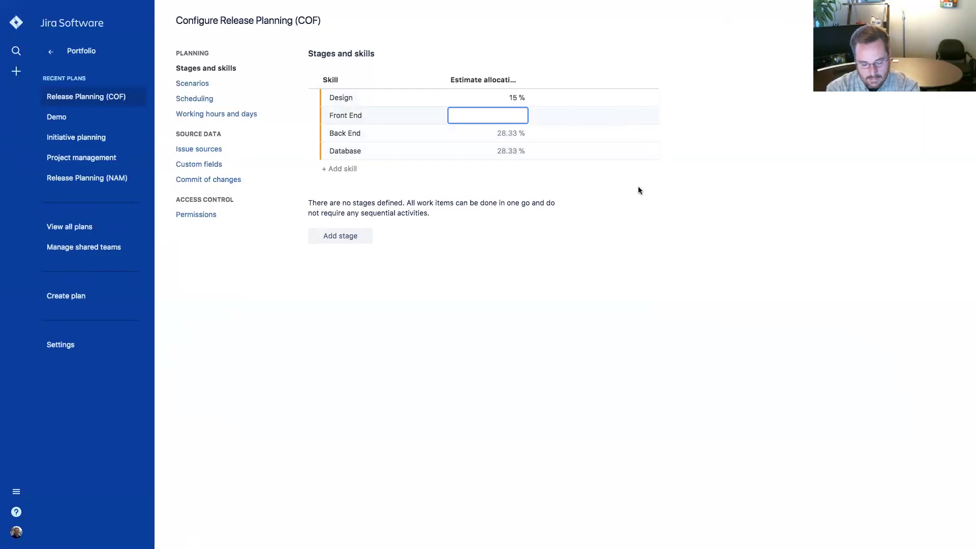
pyautogui.write('30')
pyautogui.press('Tab')
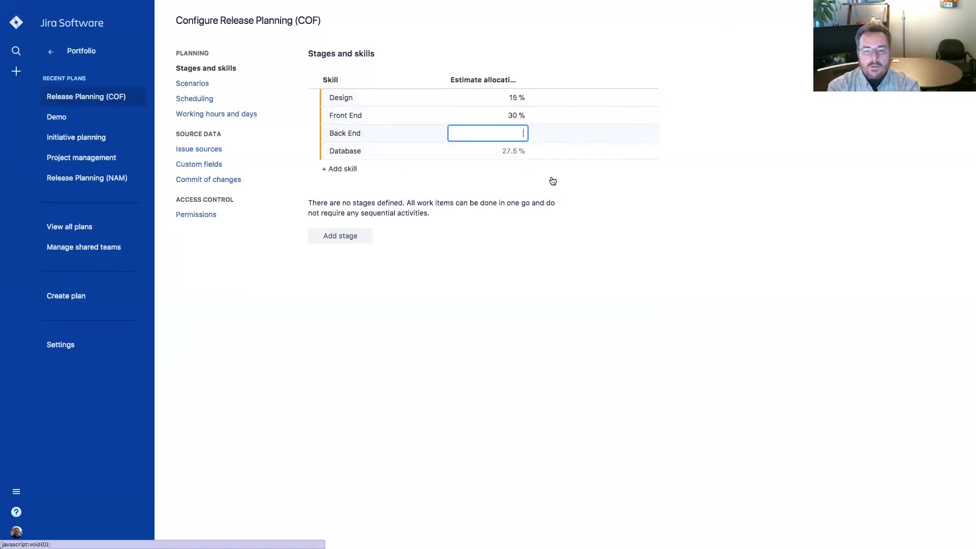
pyautogui.press('Tab')
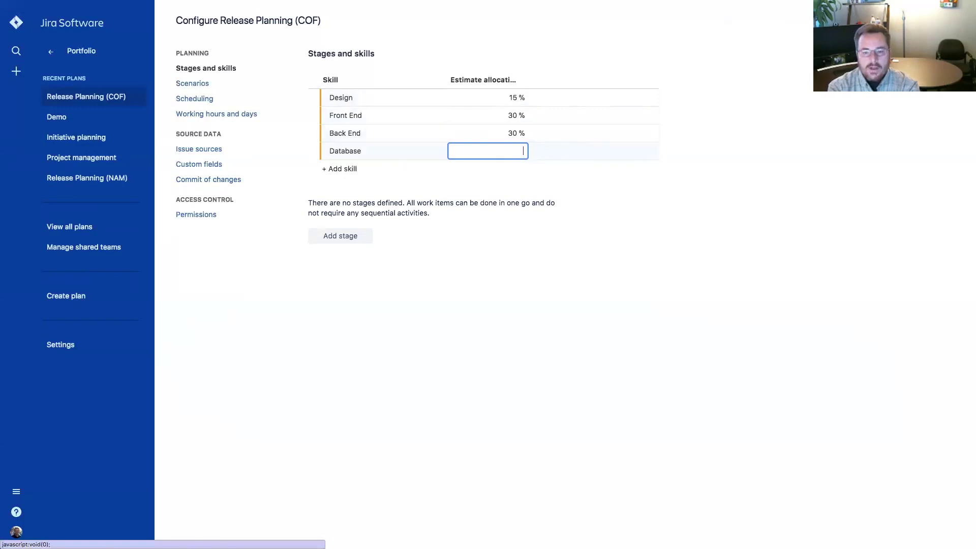
pyautogui.click(541, 182)
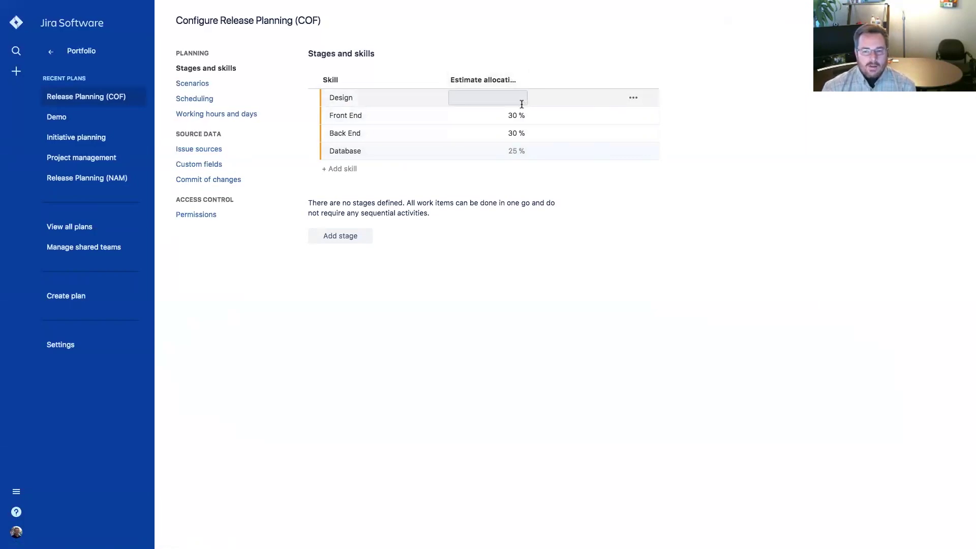
pyautogui.write('15')
pyautogui.press('Return')
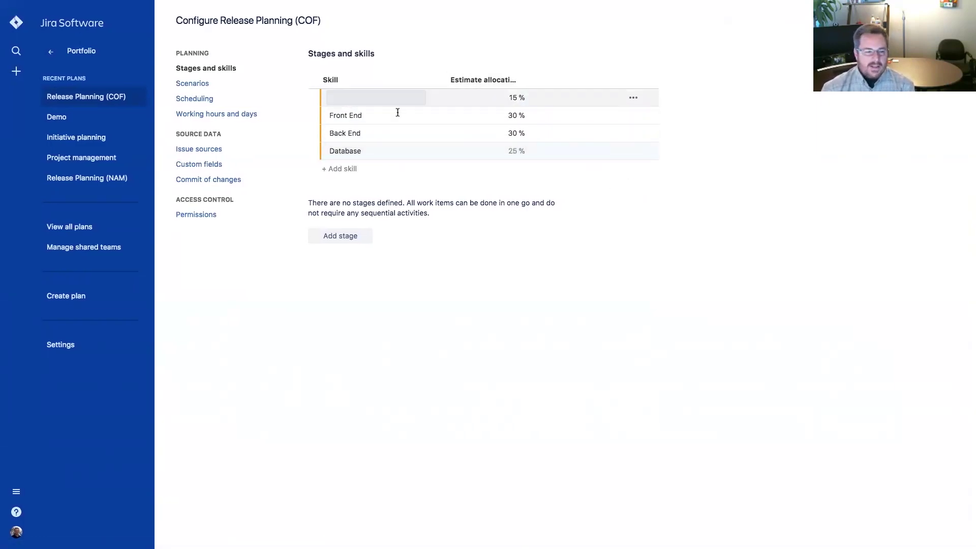
# Add a stage named "Design" to the plan's process.
pyautogui.click(341, 240)
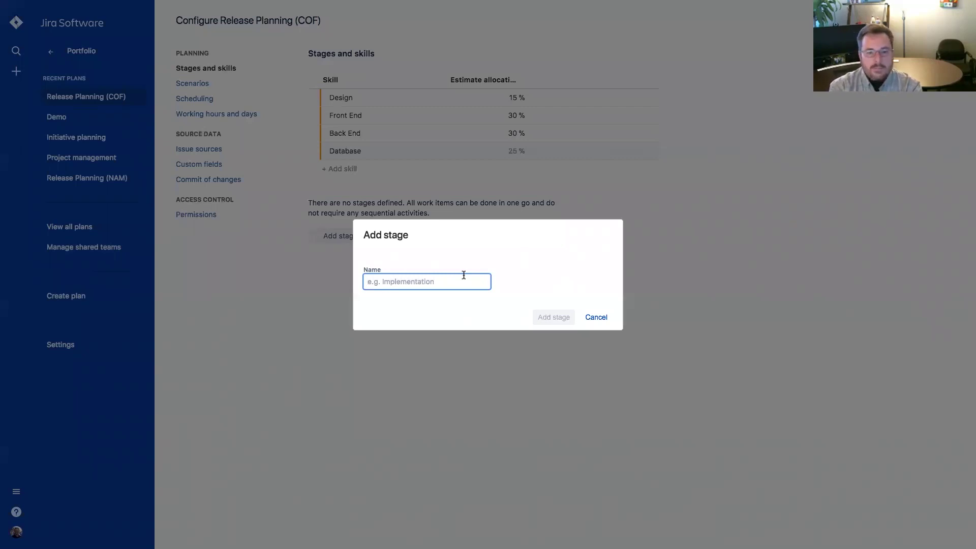
pyautogui.write('Design')
pyautogui.click(553, 317)
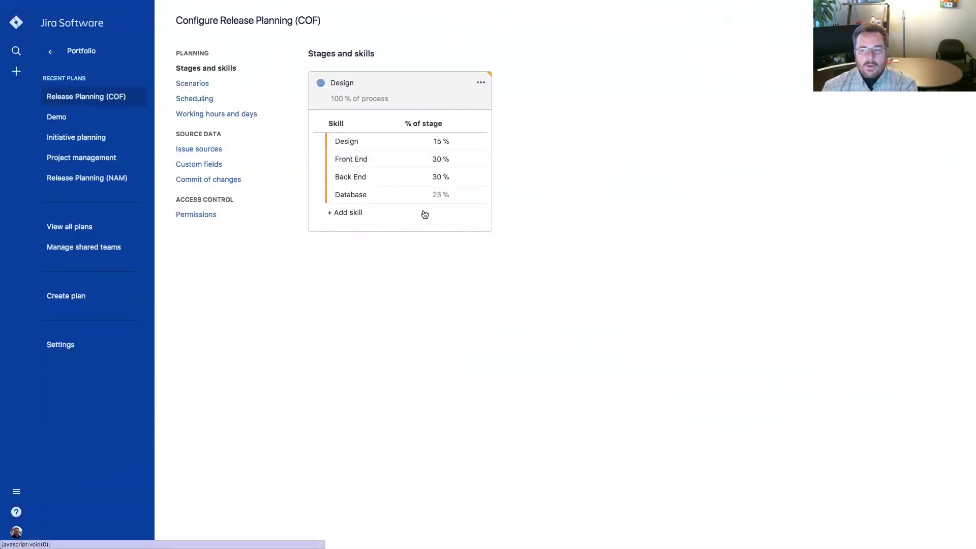
# Add two further stages named "Development" and "Testing" after the Design stage.
pyautogui.click(933, 53)
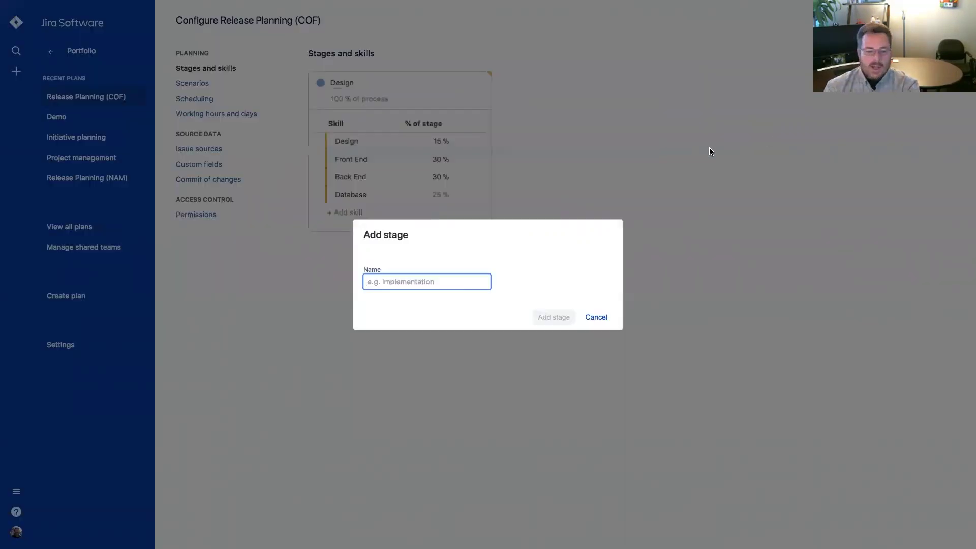
pyautogui.write('Development')
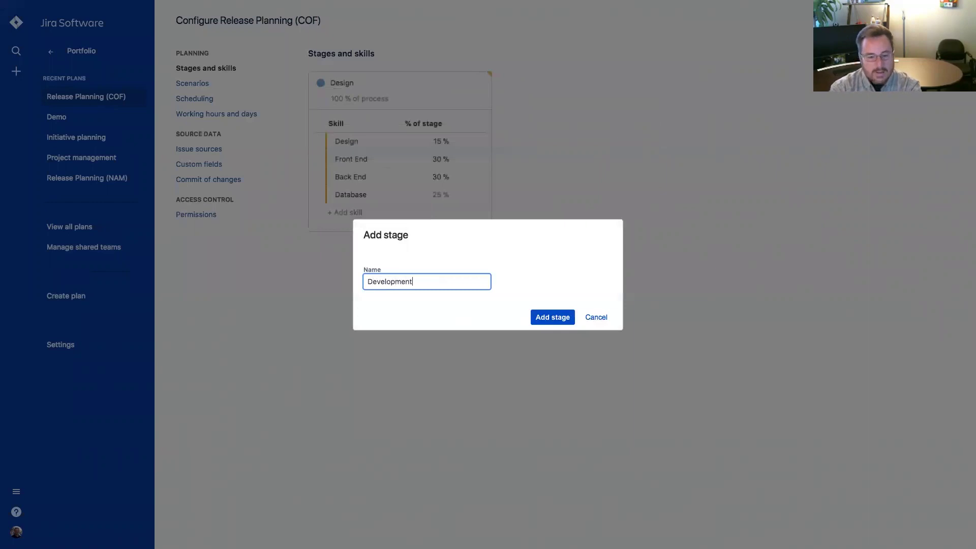
pyautogui.click(560, 318)
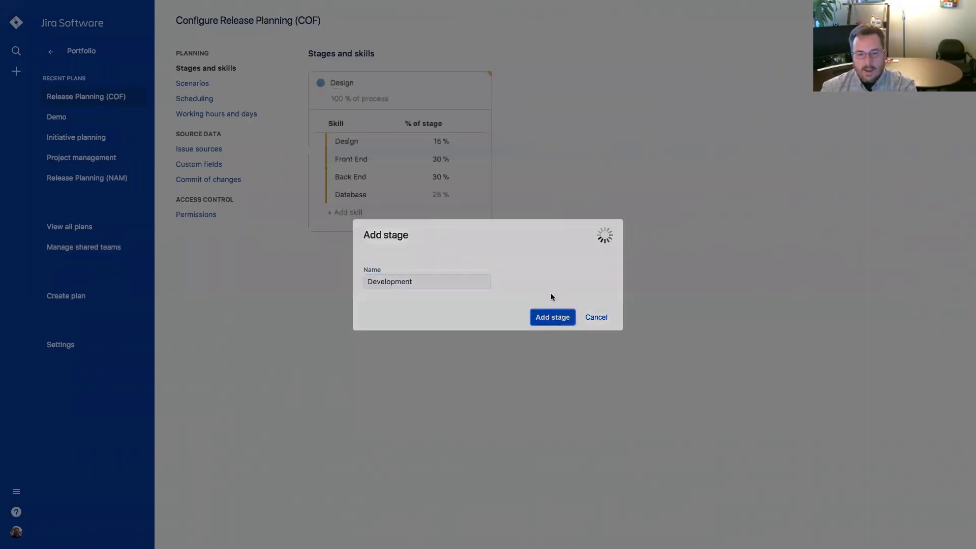
pyautogui.click(801, 92)
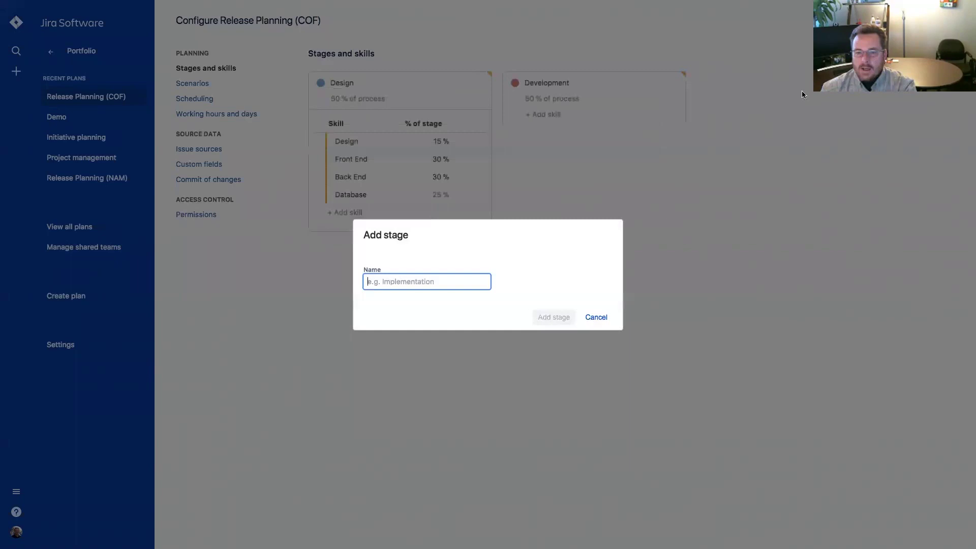
pyautogui.write('Testing')
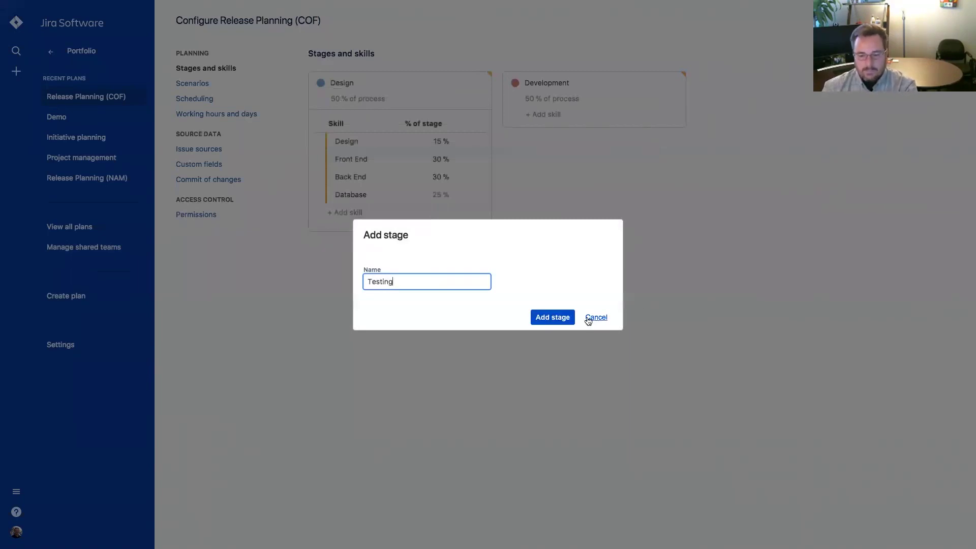
pyautogui.click(568, 318)
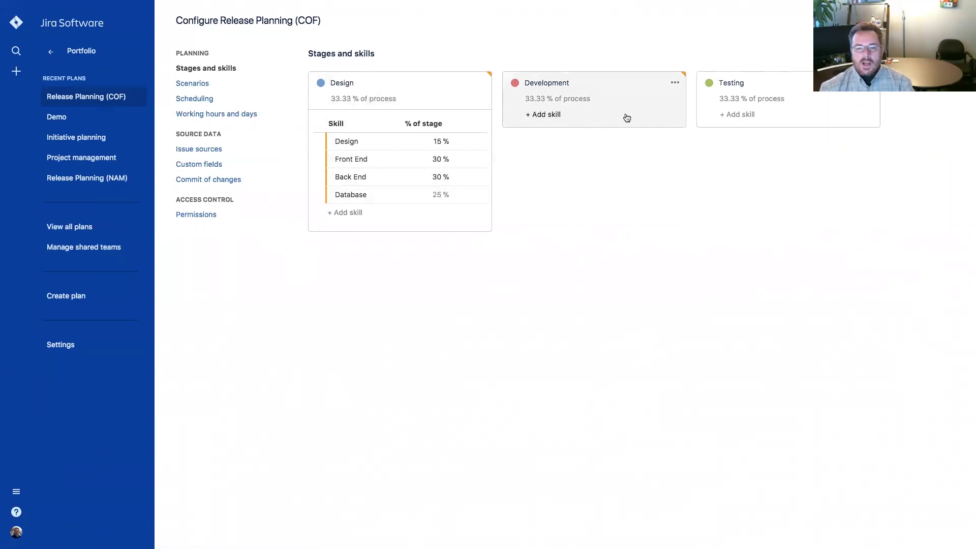
# Move the Front End skill from the Design stage to the Development stage.
pyautogui.click(338, 158)
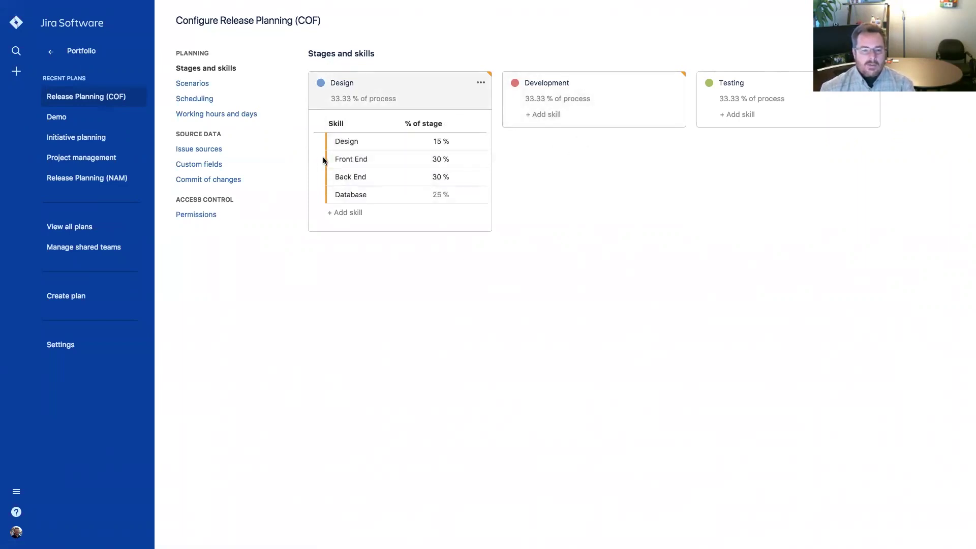
pyautogui.moveTo(327, 159)
pyautogui.mouseDown()
pyautogui.moveTo(416, 159)
pyautogui.moveTo(308, 152)
pyautogui.mouseUp()
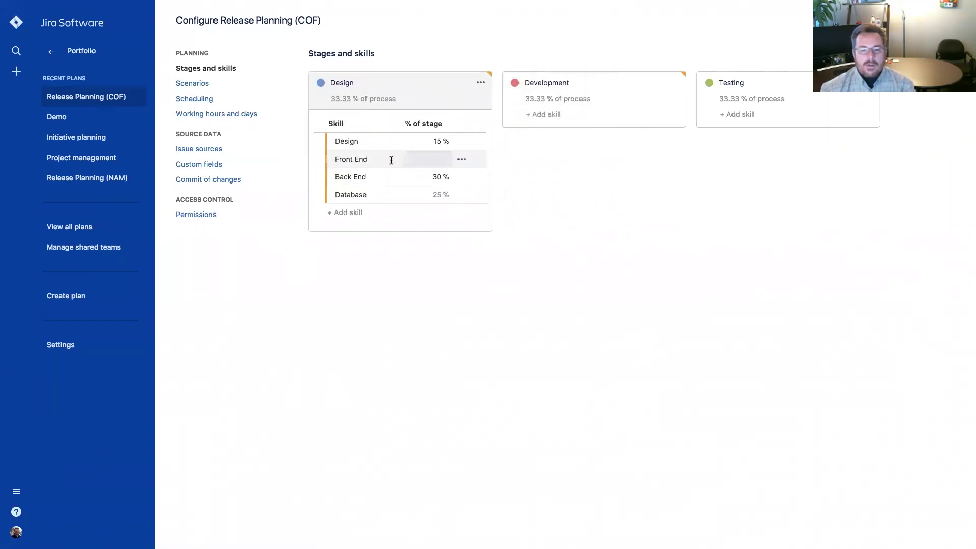
pyautogui.click(461, 159)
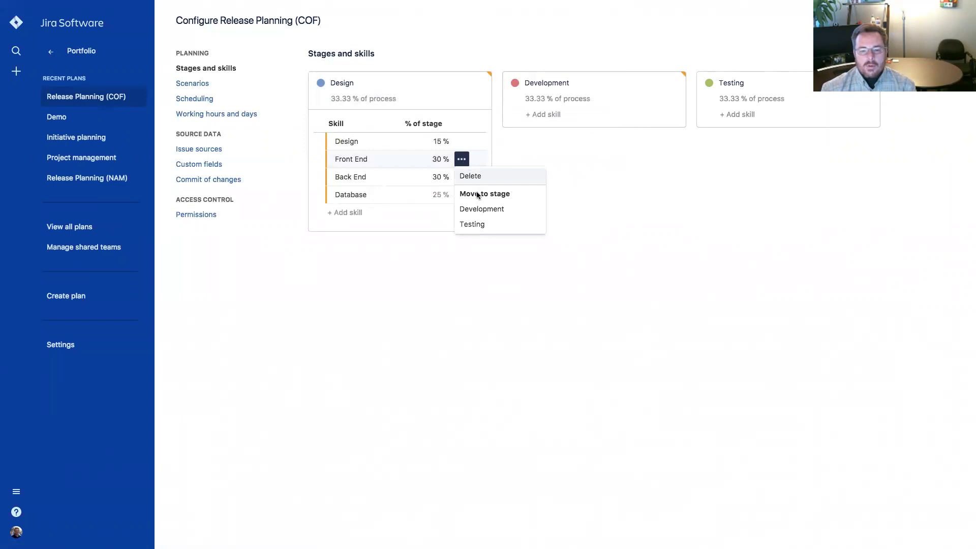
pyautogui.click(483, 209)
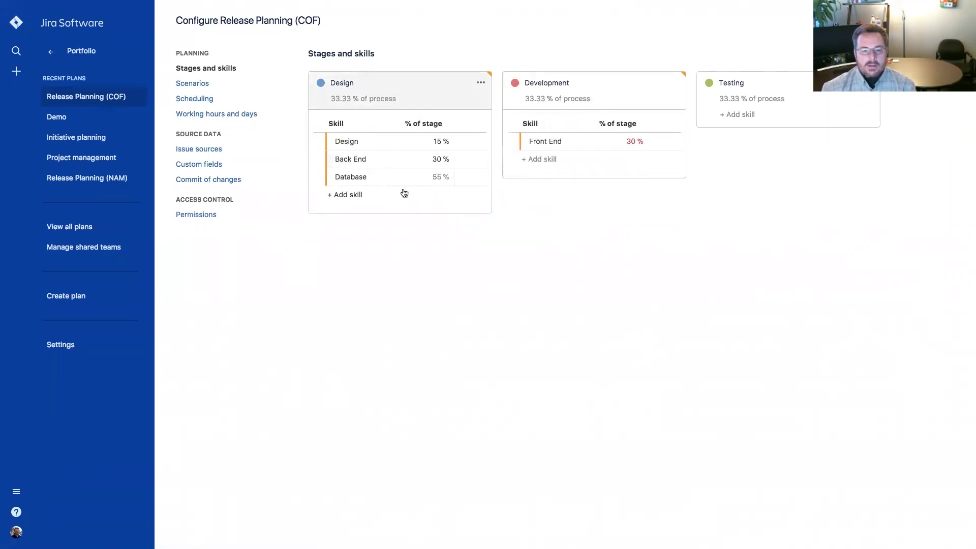
# Move the Back End and Database skills from the Design stage to the Development stage.
pyautogui.click(461, 159)
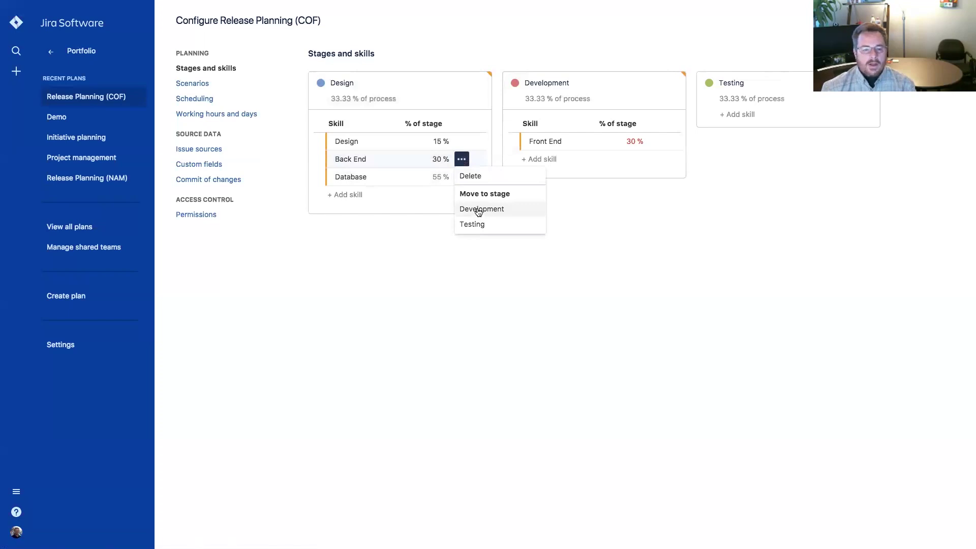
pyautogui.click(478, 210)
pyautogui.click(462, 159)
pyautogui.click(475, 210)
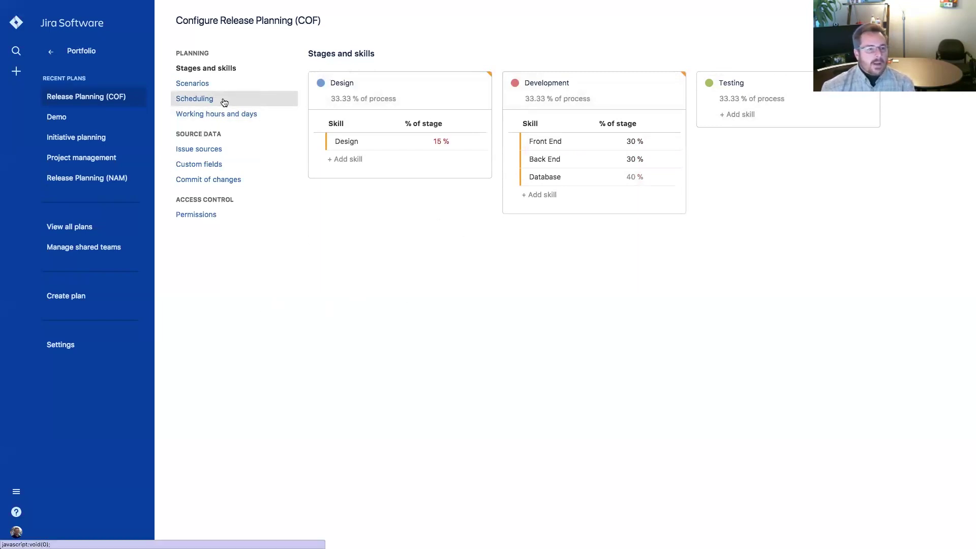
# Return to the Release Planning (COF) plan and expand the COF Team's member list in its Teams view.
pyautogui.click(68, 97)
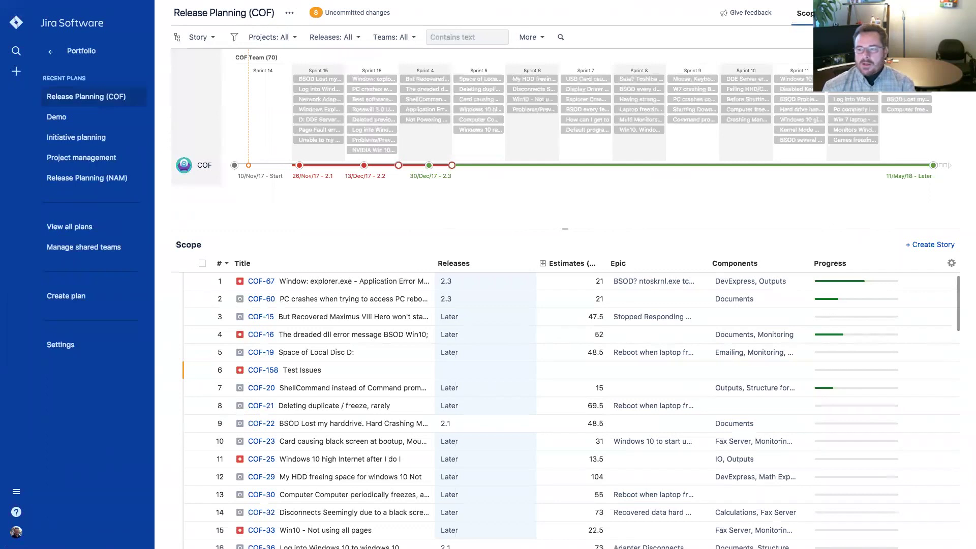
pyautogui.click(843, 14)
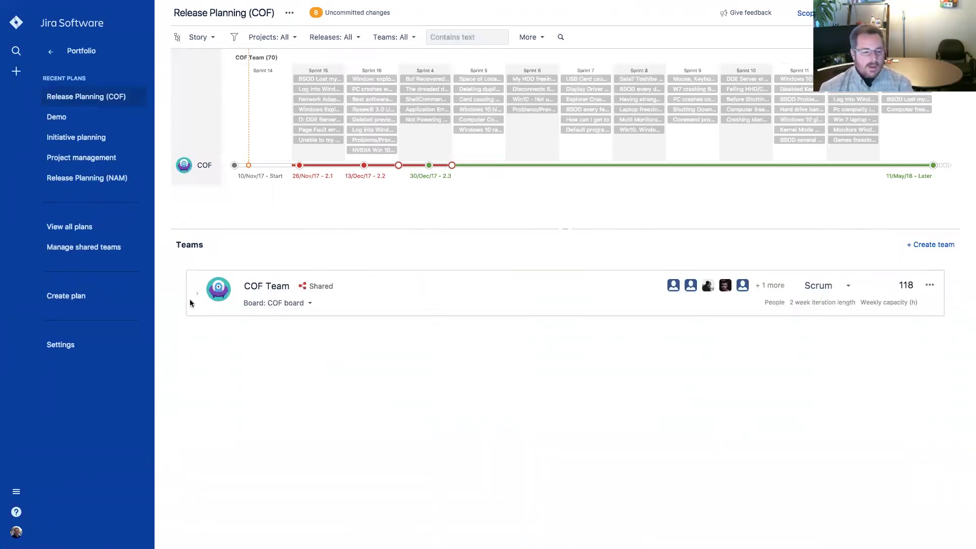
pyautogui.click(194, 296)
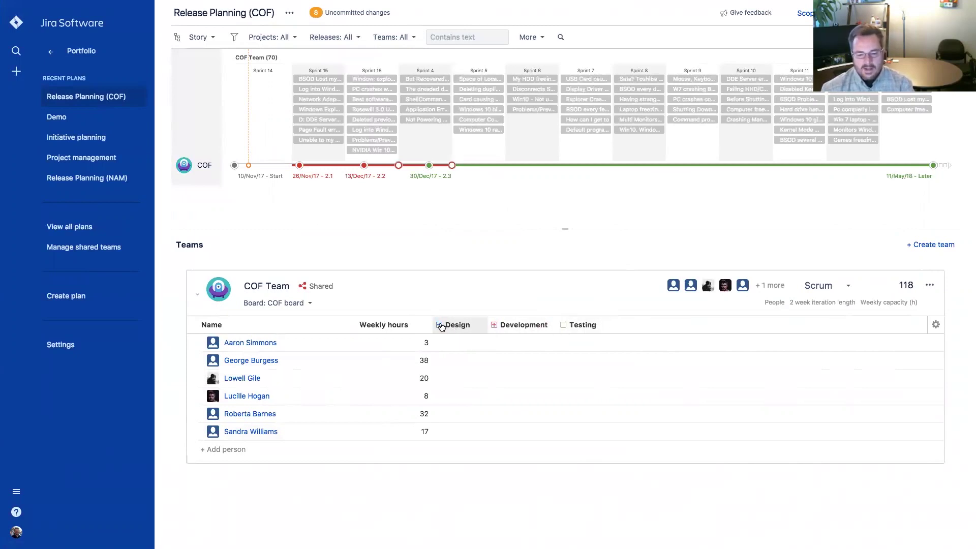
# With the Development skills shown, assign Design to the member with 38 weekly hours and the whole Development stage to the one with 20.
pyautogui.click(493, 324)
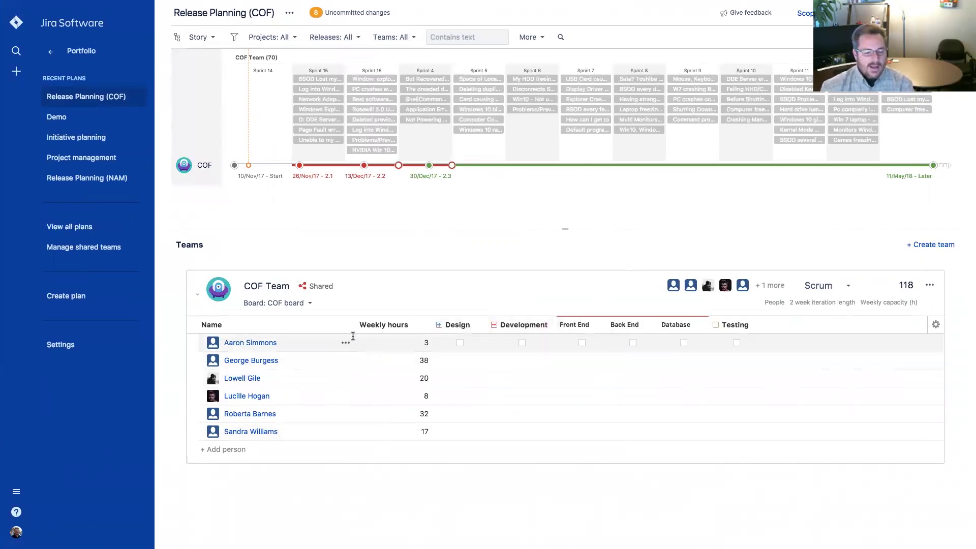
pyautogui.click(460, 361)
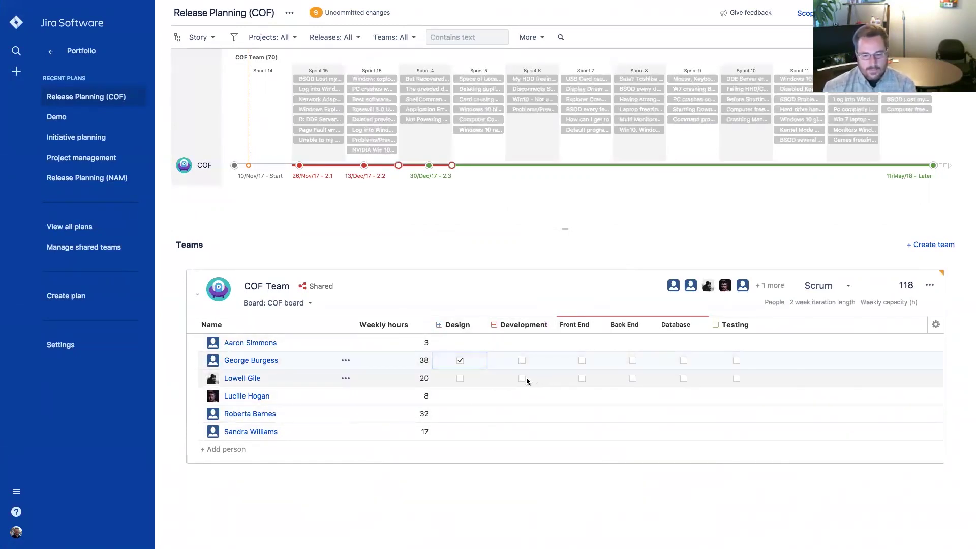
pyautogui.click(523, 378)
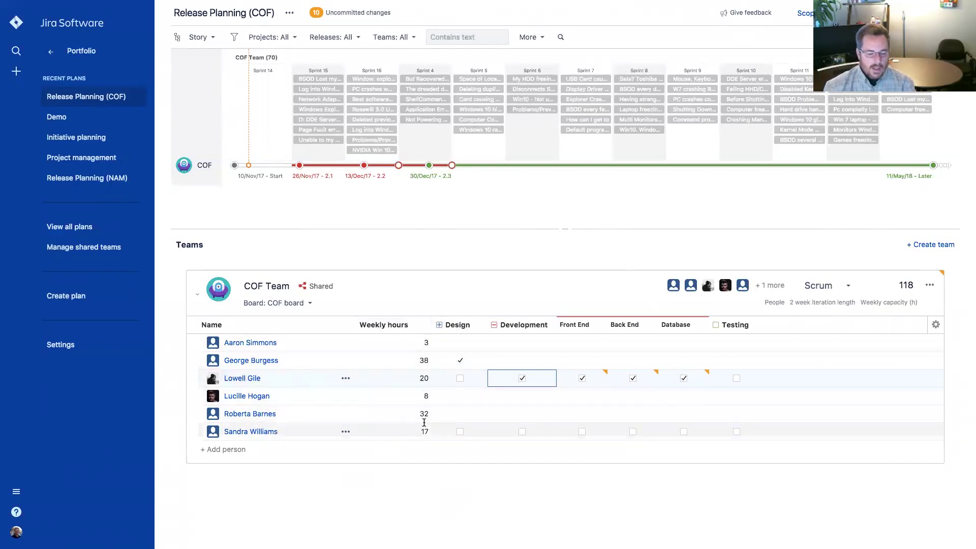
pyautogui.click(410, 339)
pyautogui.write('3')
pyautogui.press('Return')
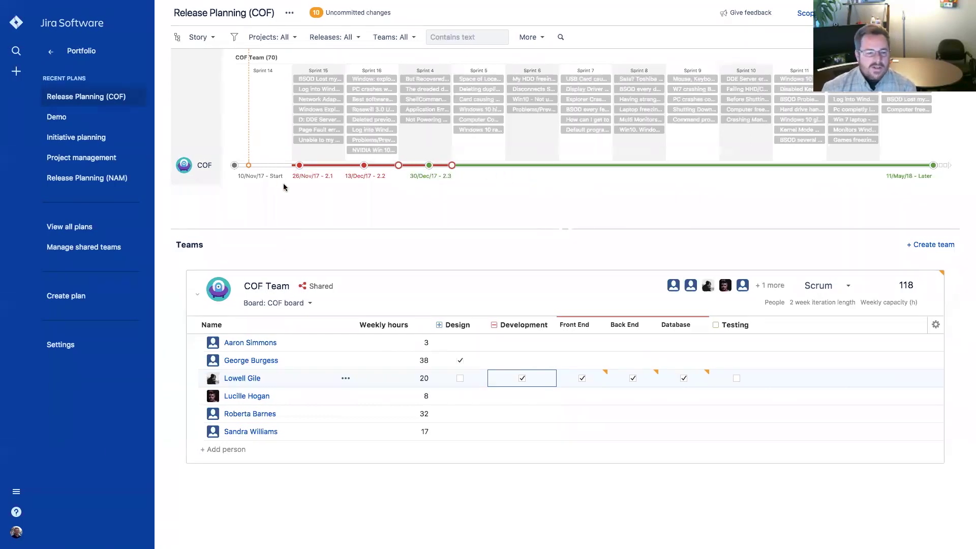
pyautogui.moveTo(242, 165)
pyautogui.mouseDown()
pyautogui.moveTo(298, 166)
pyautogui.moveTo(288, 166)
pyautogui.mouseUp()
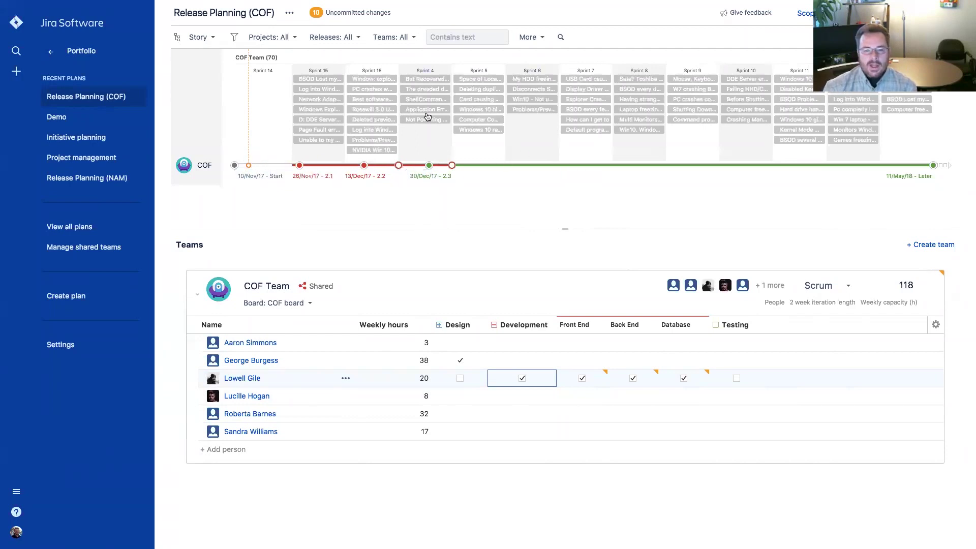
# Show the schedule at Epic level and open the person picker for adding a member to the COF Team.
pyautogui.click(212, 37)
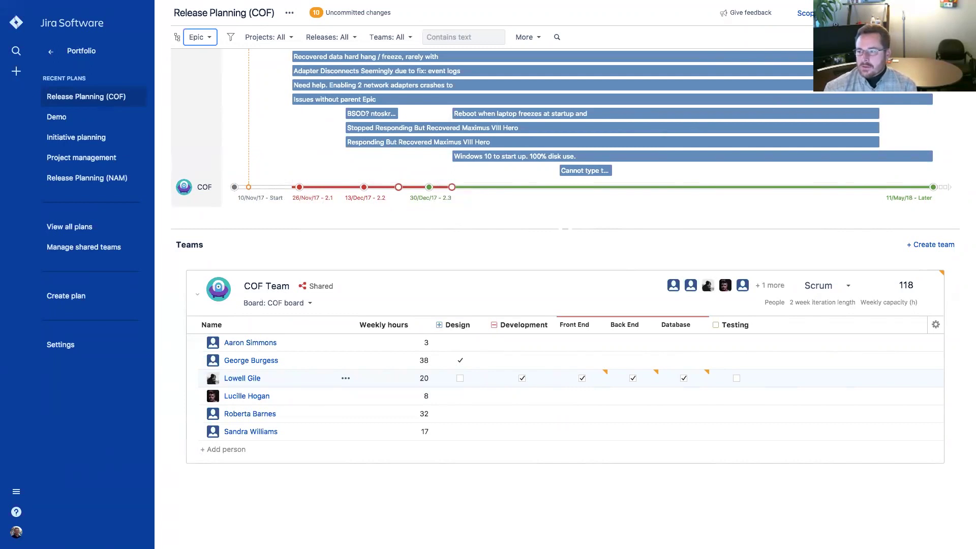
pyautogui.click(873, 13)
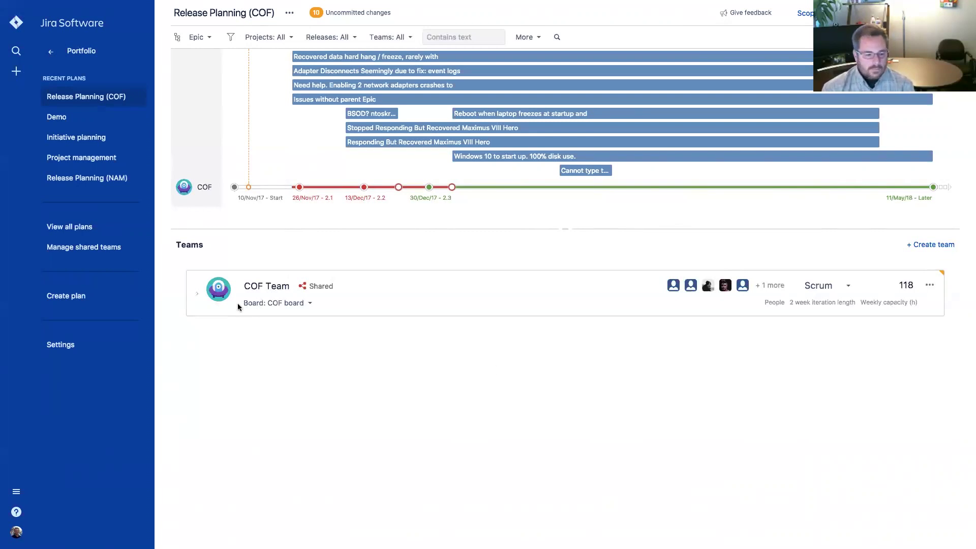
pyautogui.click(196, 296)
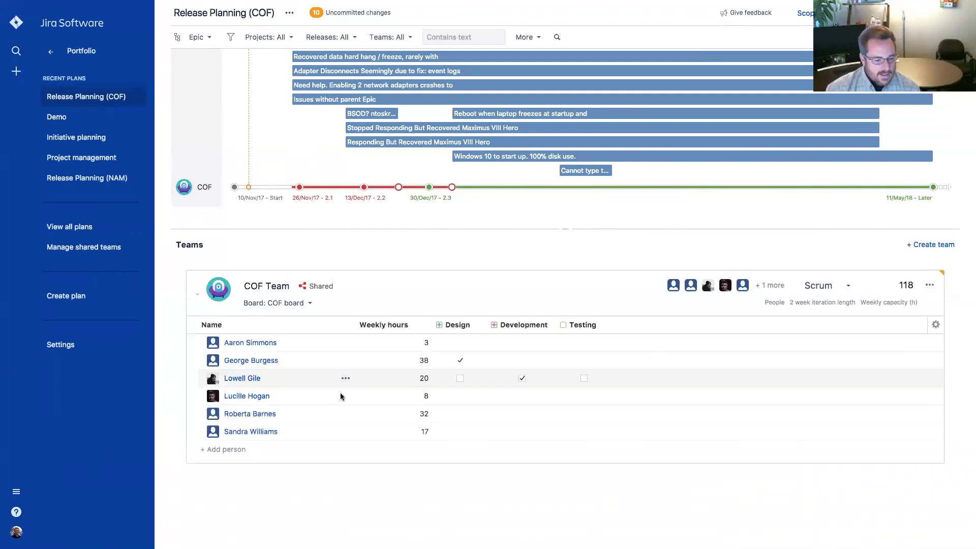
pyautogui.click(227, 450)
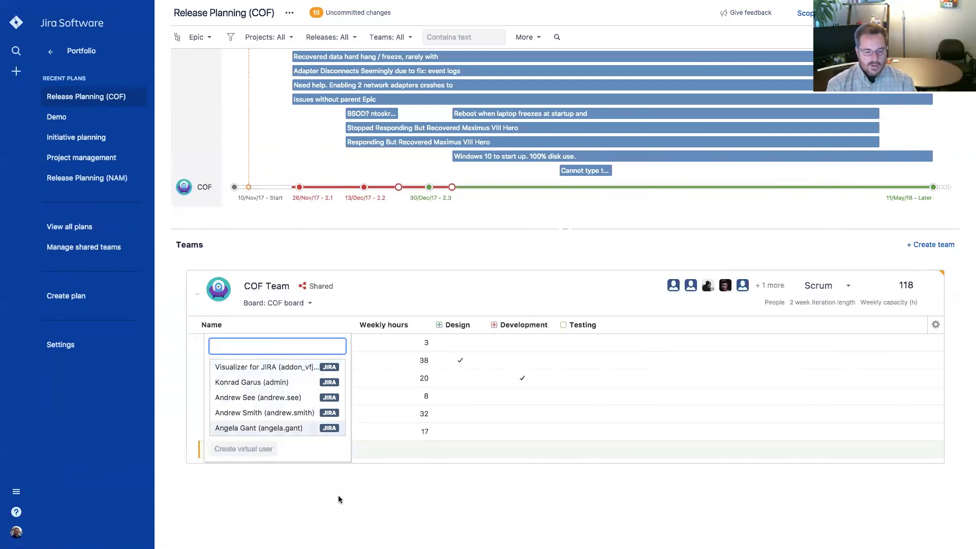
# Open the Release Planning (NAM) plan and expand NAM Team 1, 2 and 3 to review their members and weekly hours.
pyautogui.click(72, 177)
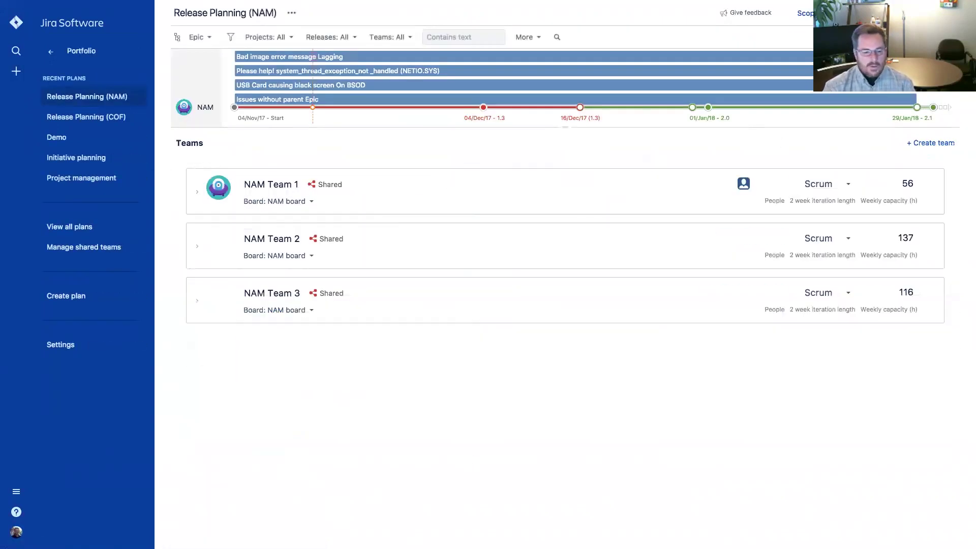
pyautogui.click(197, 192)
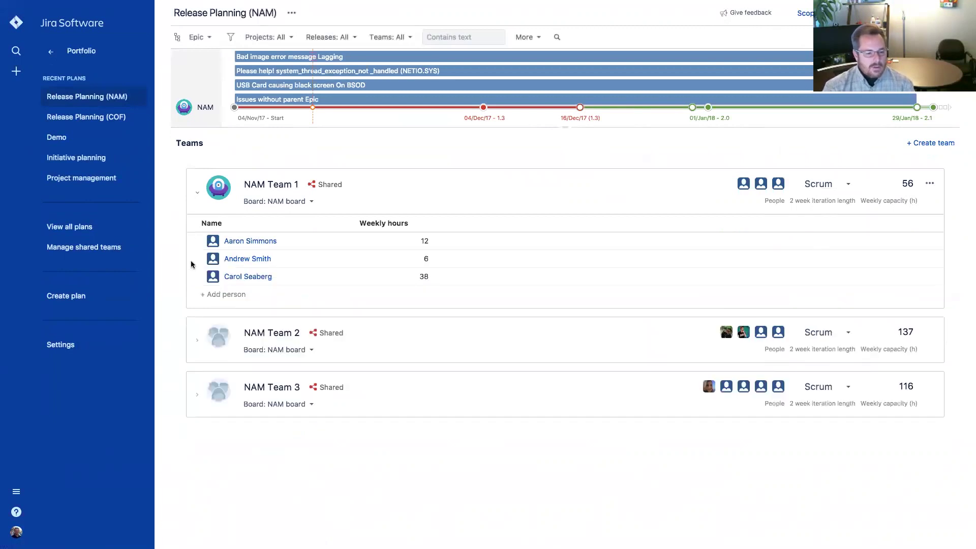
pyautogui.click(196, 345)
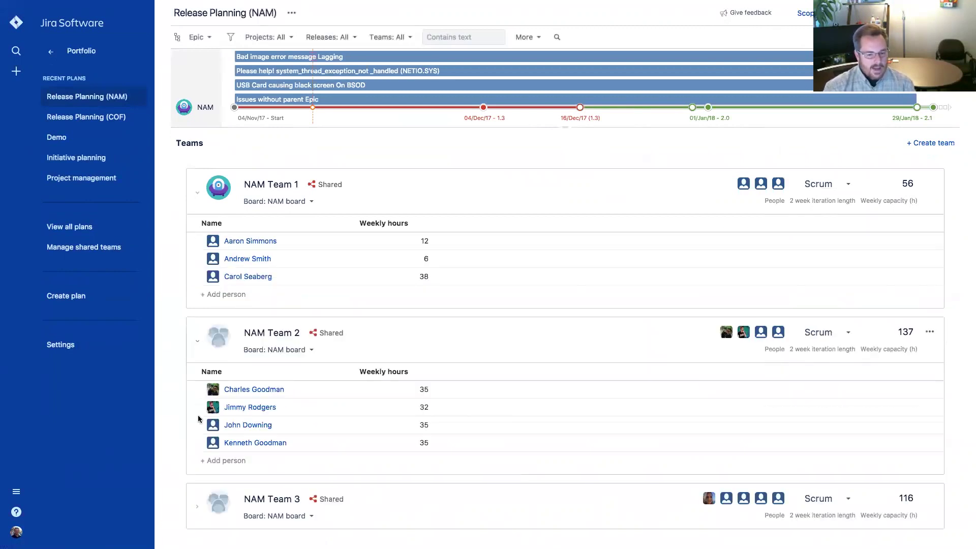
pyautogui.click(197, 507)
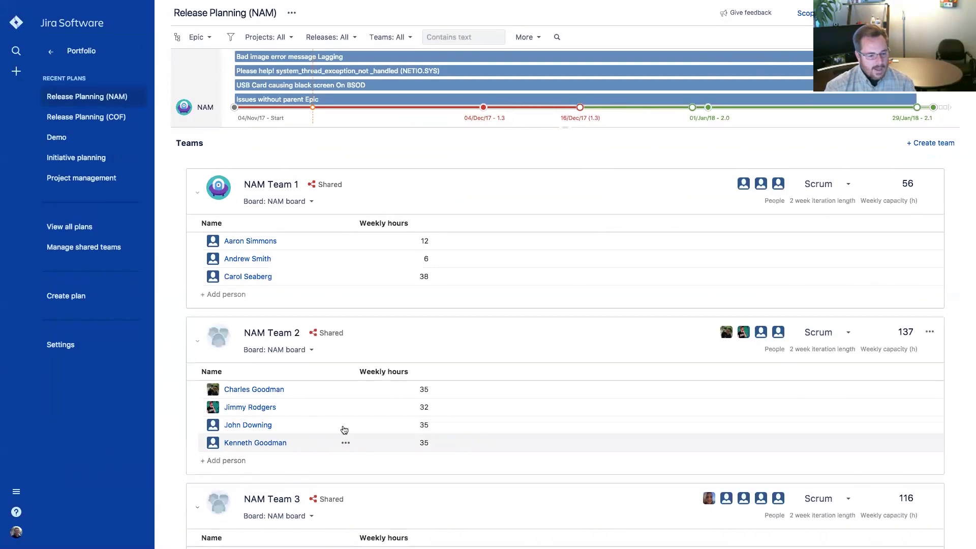
pyautogui.scroll(-2, 328, 471)
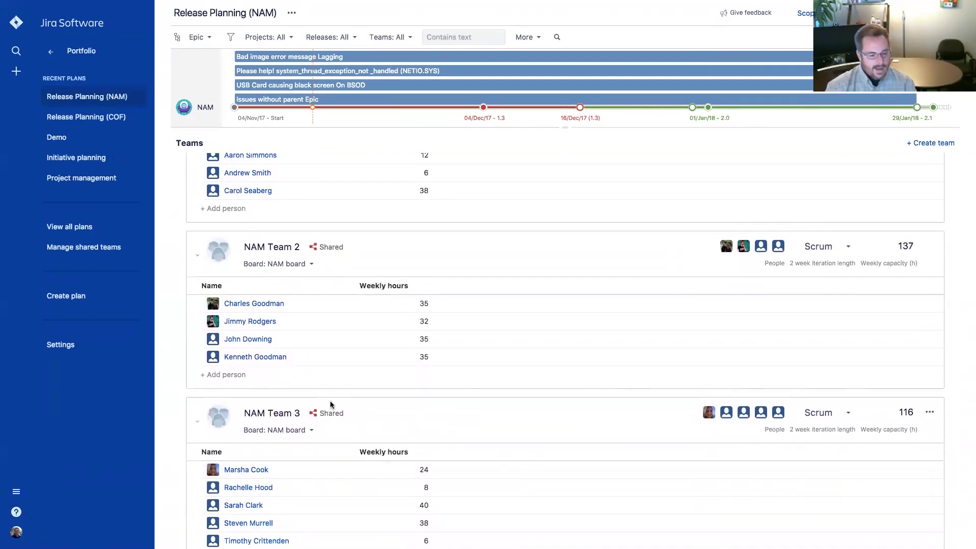
pyautogui.scroll(2, 330, 403)
pyautogui.scroll(-3, 330, 404)
pyautogui.scroll(3, 330, 400)
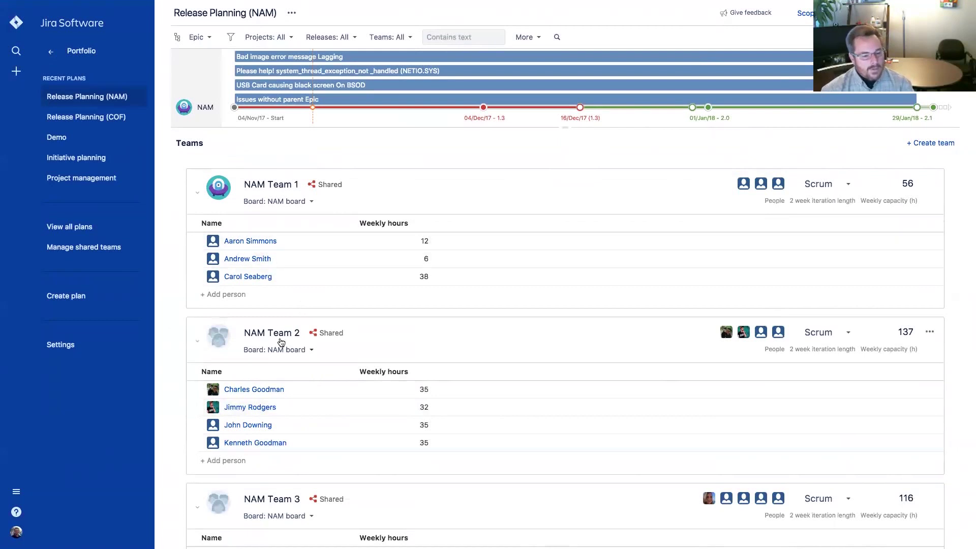
pyautogui.scroll(-1, 437, 252)
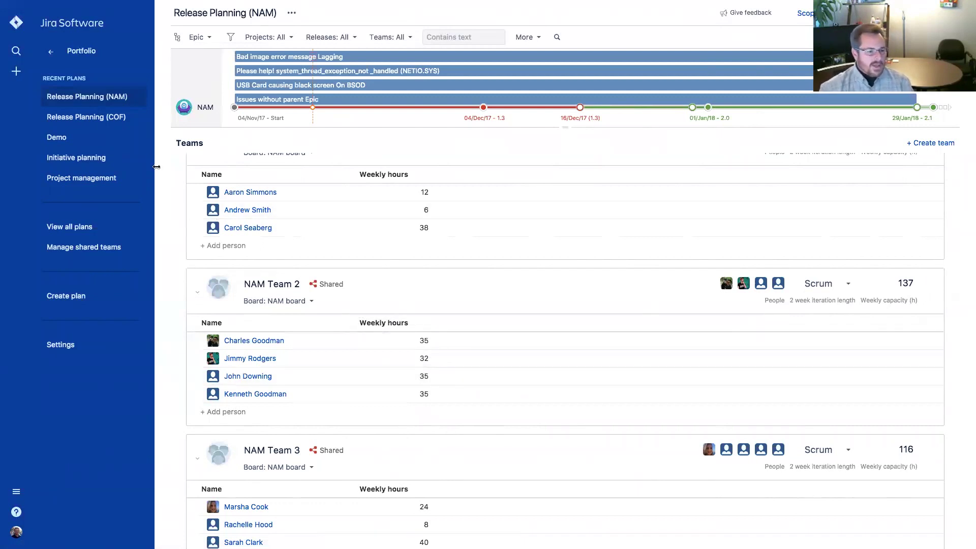
pyautogui.scroll(-2, 512, 234)
pyautogui.scroll(4, 512, 234)
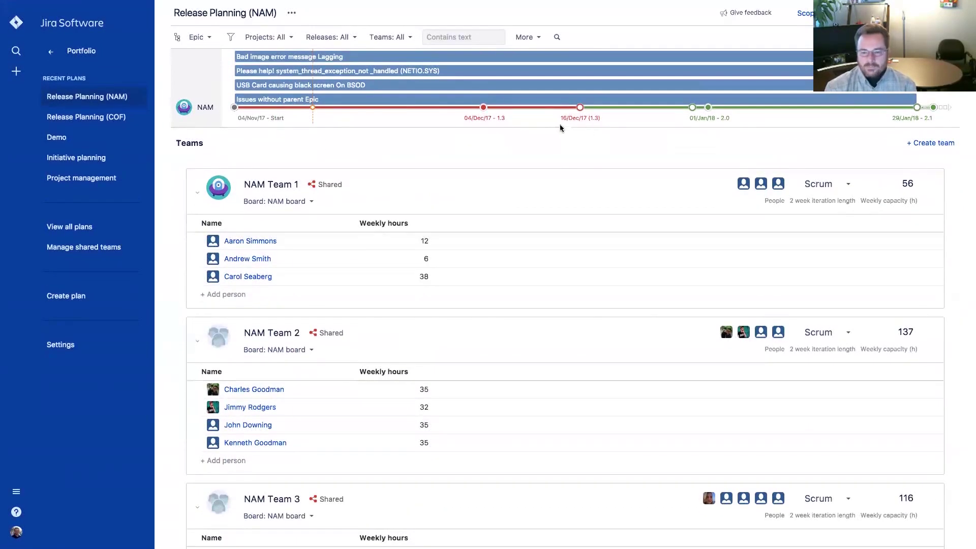
# In the NAM plan's scope, add a dependency so that the epic NAM-9 blocks NAM-3.
pyautogui.moveTo(565, 127); pyautogui.dragTo(576, 238)
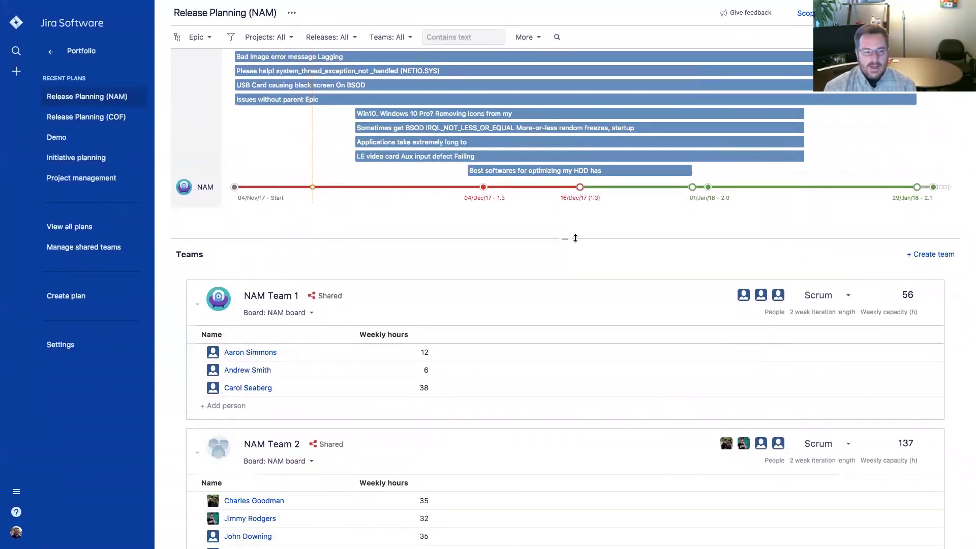
pyautogui.click(809, 14)
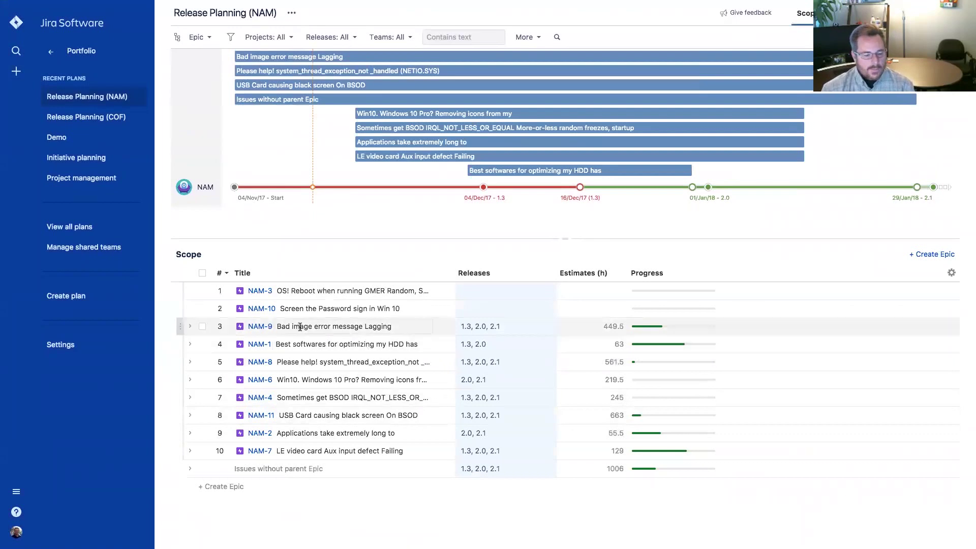
pyautogui.click(260, 328)
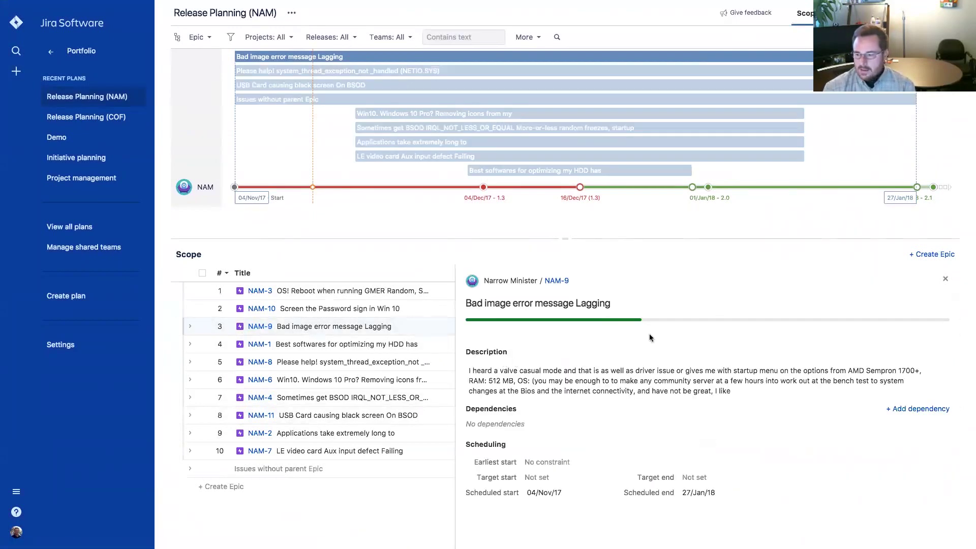
pyautogui.click(924, 410)
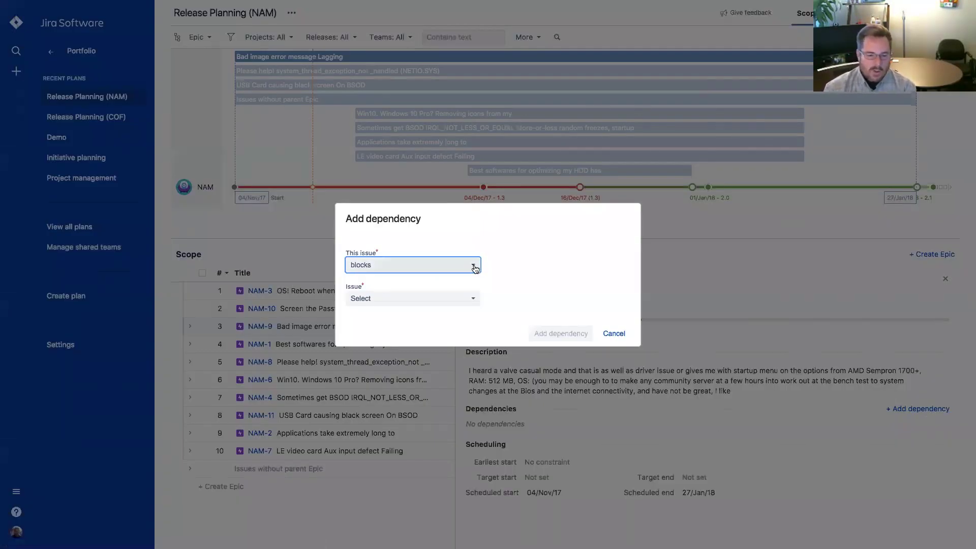
pyautogui.click(475, 301)
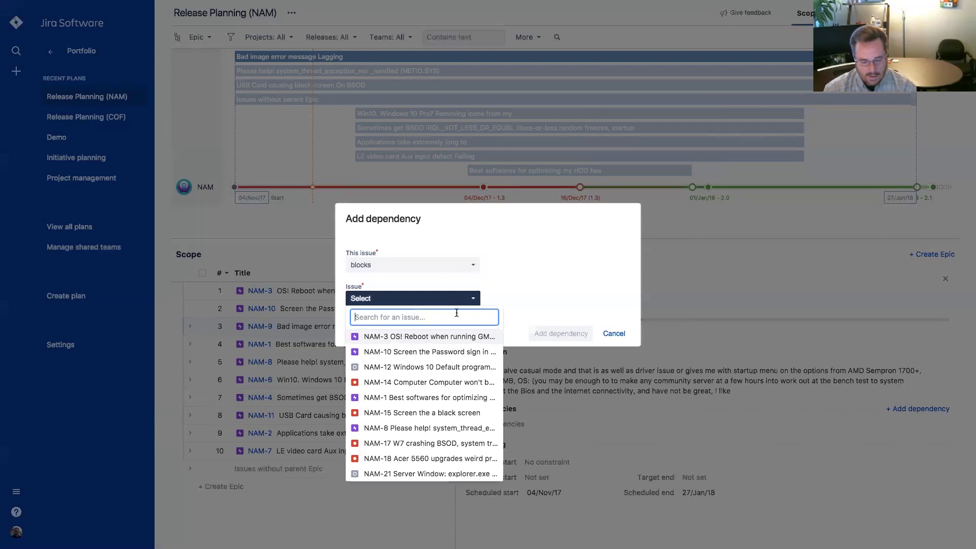
pyautogui.click(413, 337)
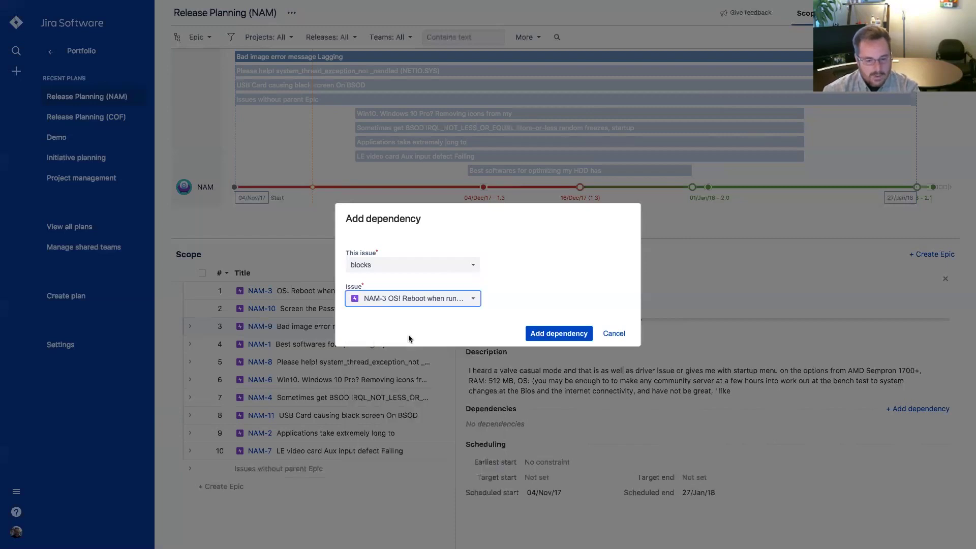
pyautogui.click(566, 334)
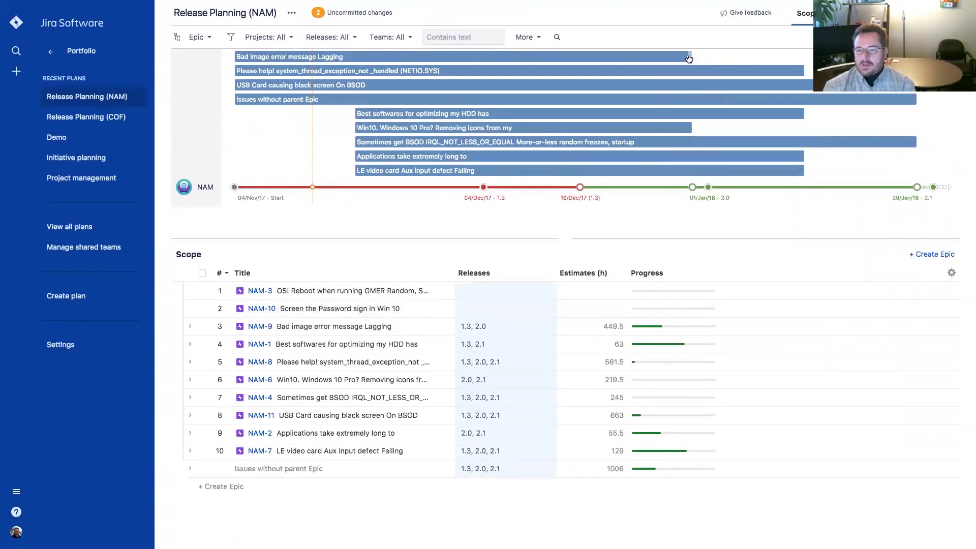
# Inspect NAM-9's dependency from its schedule bar and review the plan's releases.
pyautogui.moveTo(689, 59)
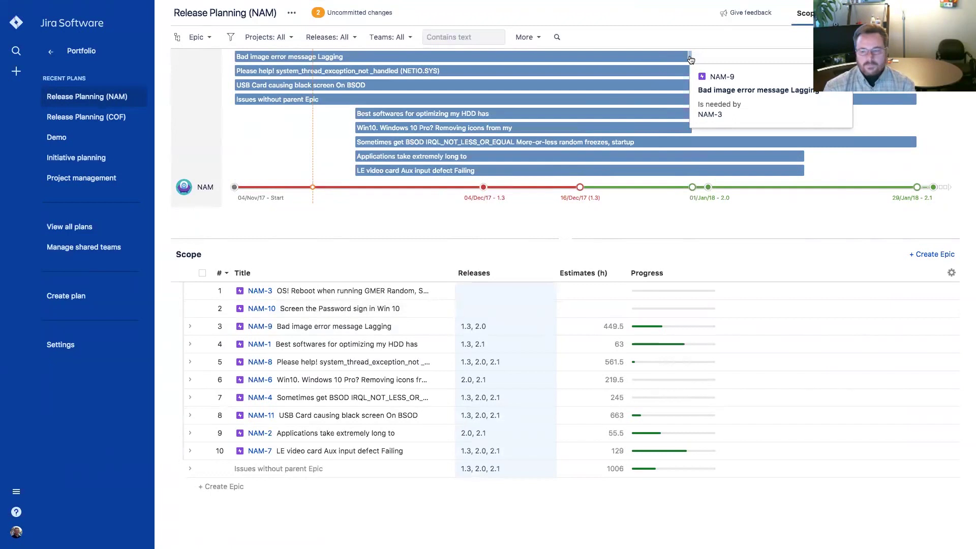
pyautogui.click(689, 58)
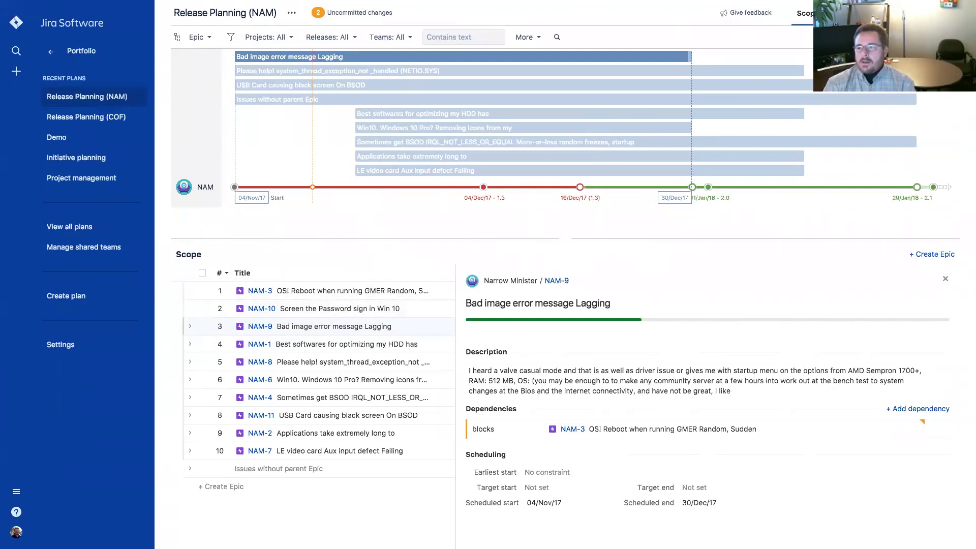
pyautogui.click(846, 13)
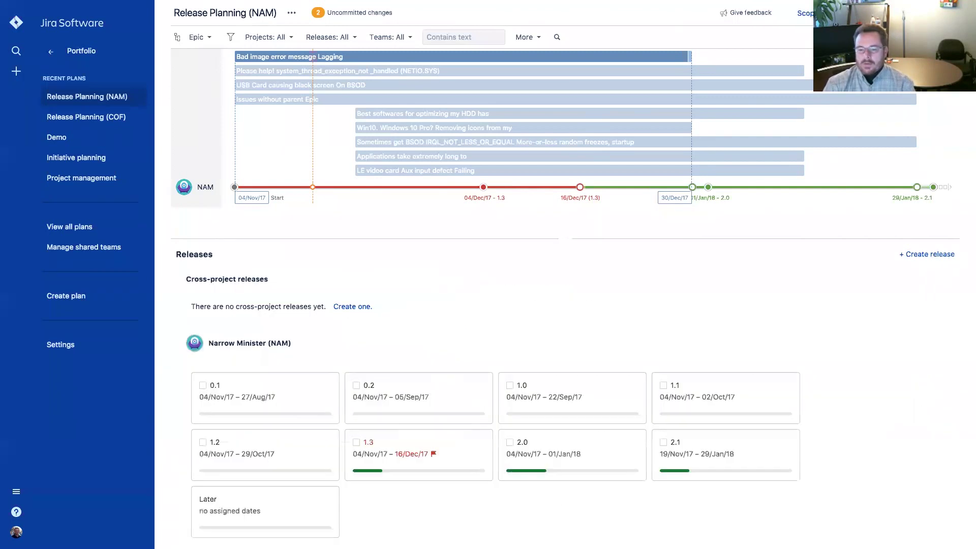
pyautogui.scroll(-1, 471, 450)
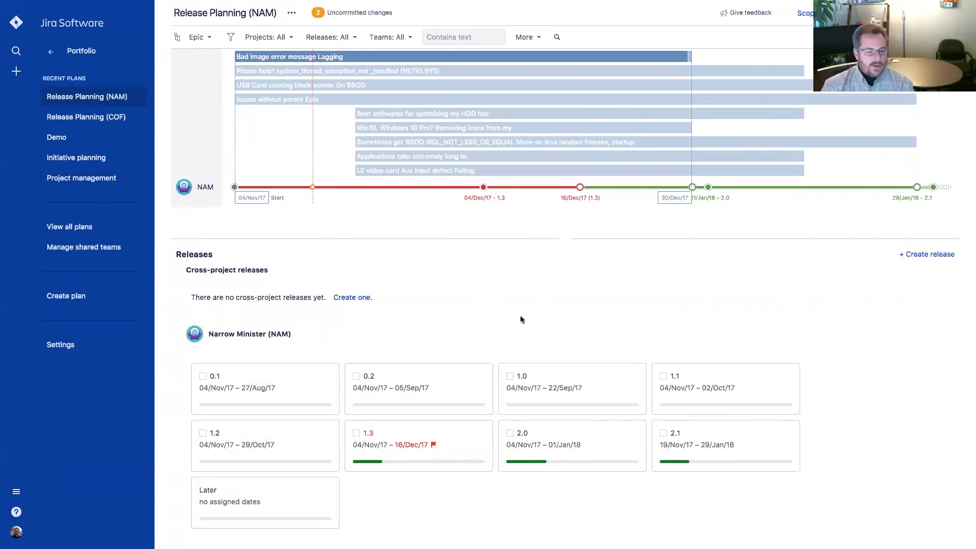
# Open the Initiative planning plan and enlarge its schedule area to examine the epics of several projects.
pyautogui.click(89, 159)
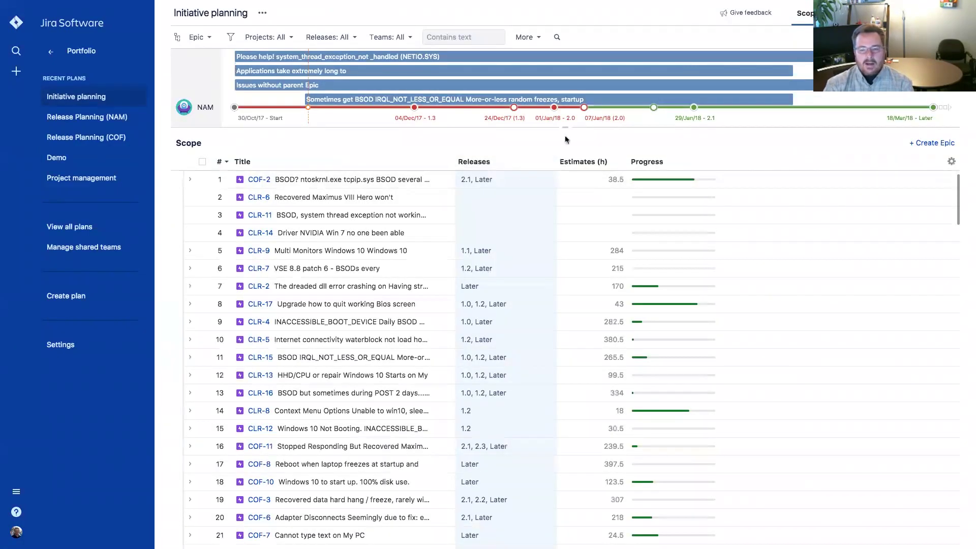
pyautogui.moveTo(565, 127); pyautogui.dragTo(564, 395)
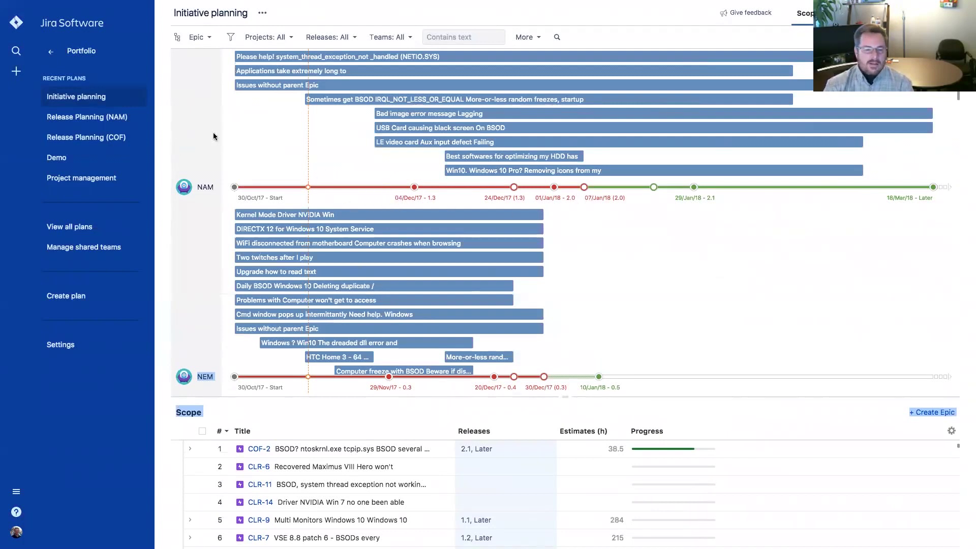
pyautogui.scroll(1, 340, 128)
pyautogui.scroll(-1, 340, 128)
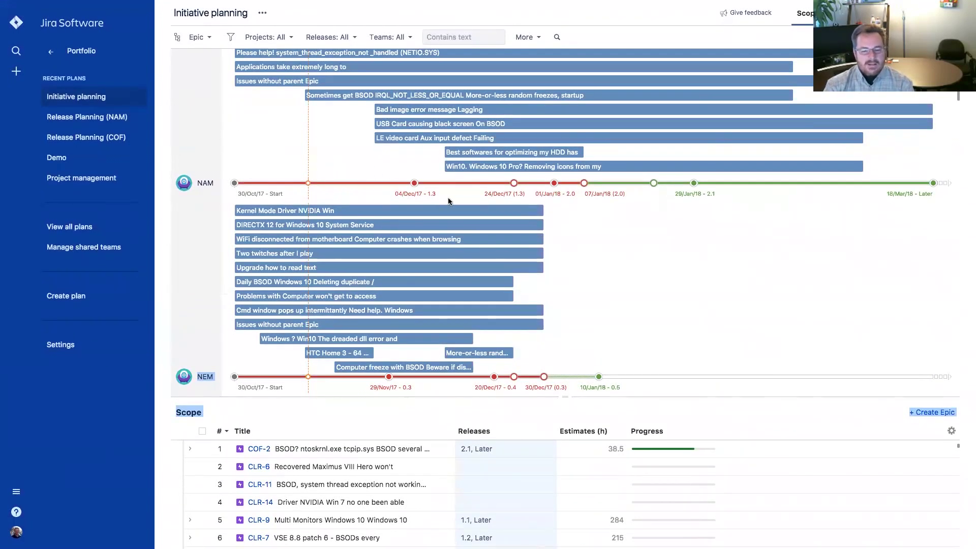
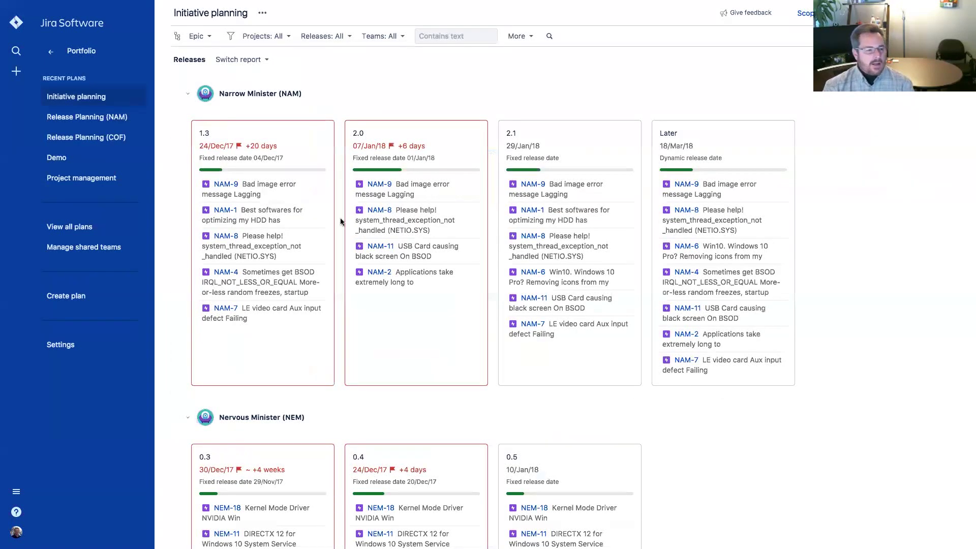
# In the Initiative planning plan's Themes report, add the themes Operations, Customer Happiness, Marketing, and Service and Support.
pyautogui.click(269, 61)
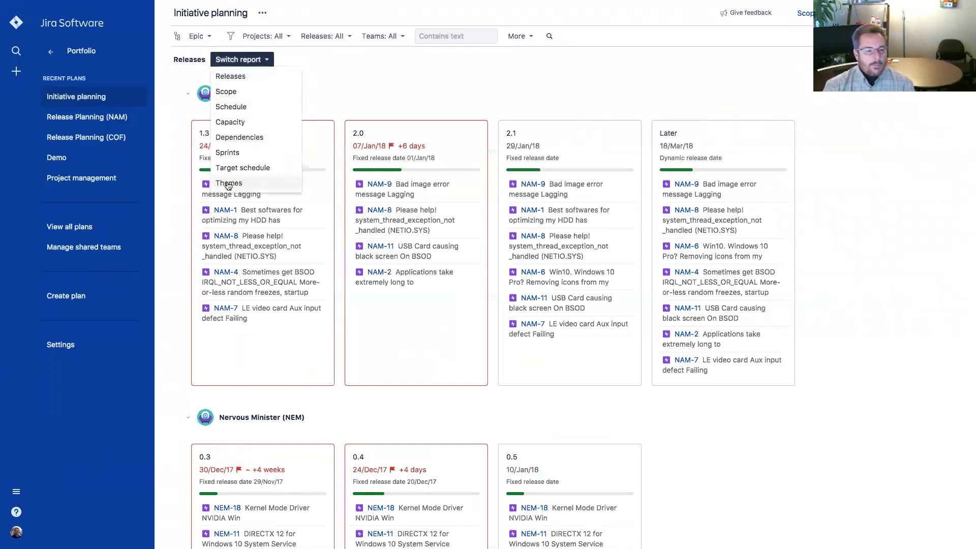
pyautogui.click(230, 182)
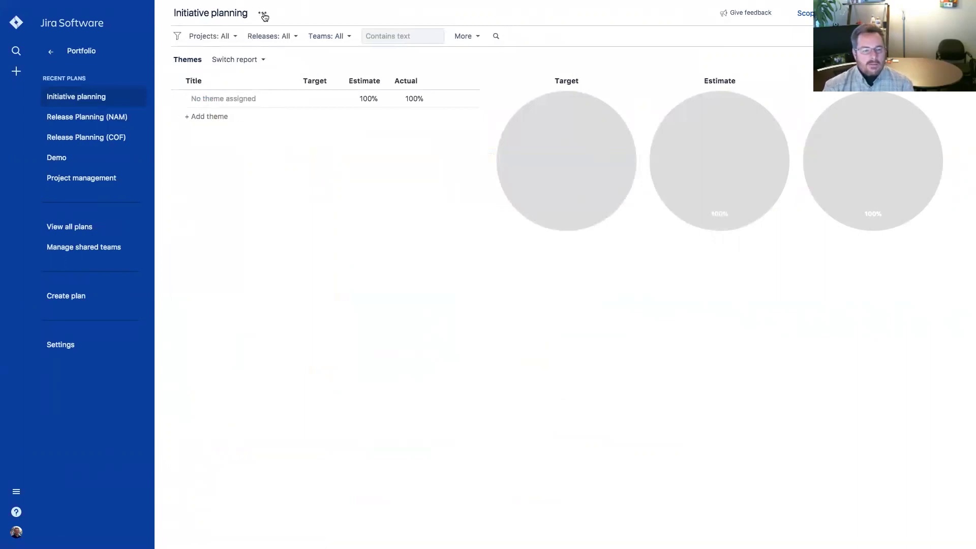
pyautogui.click(219, 117)
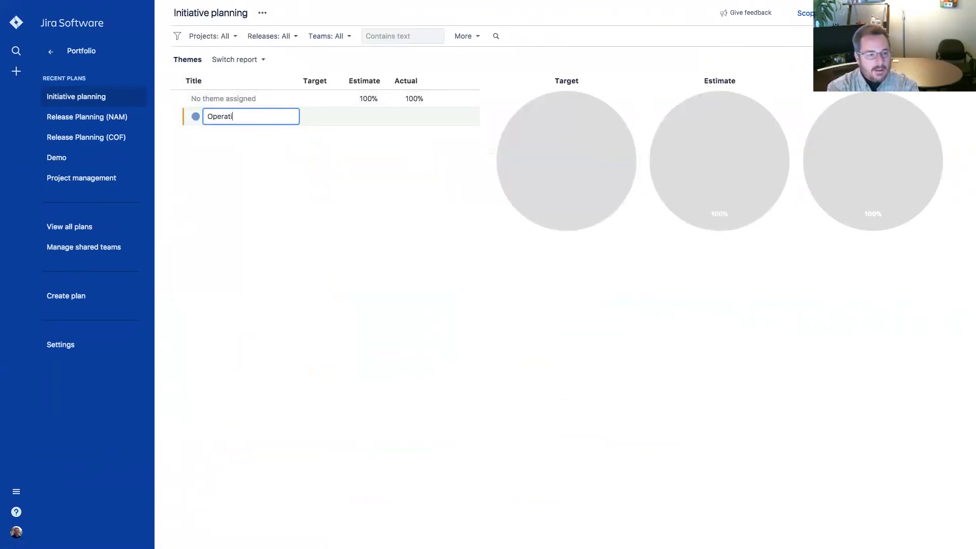
pyautogui.press('Return')
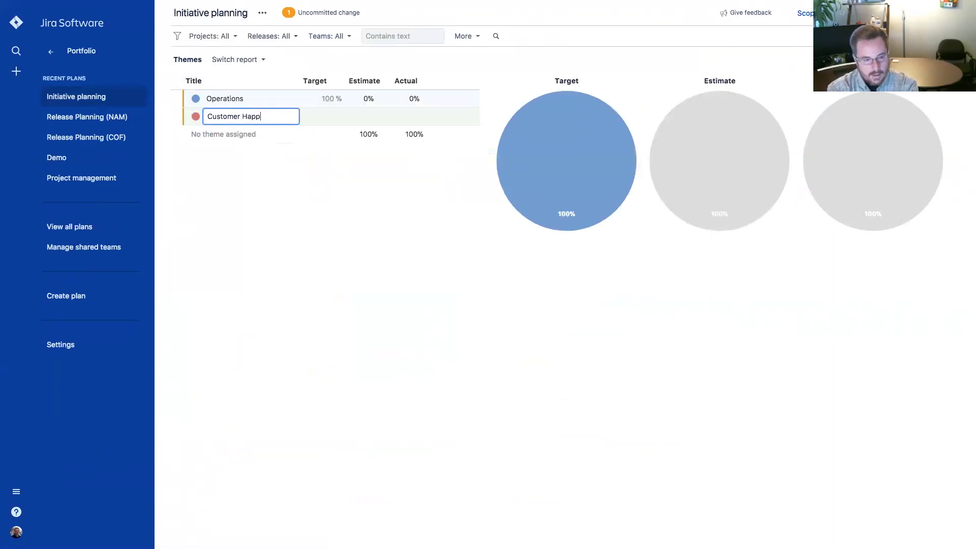
pyautogui.press('Return')
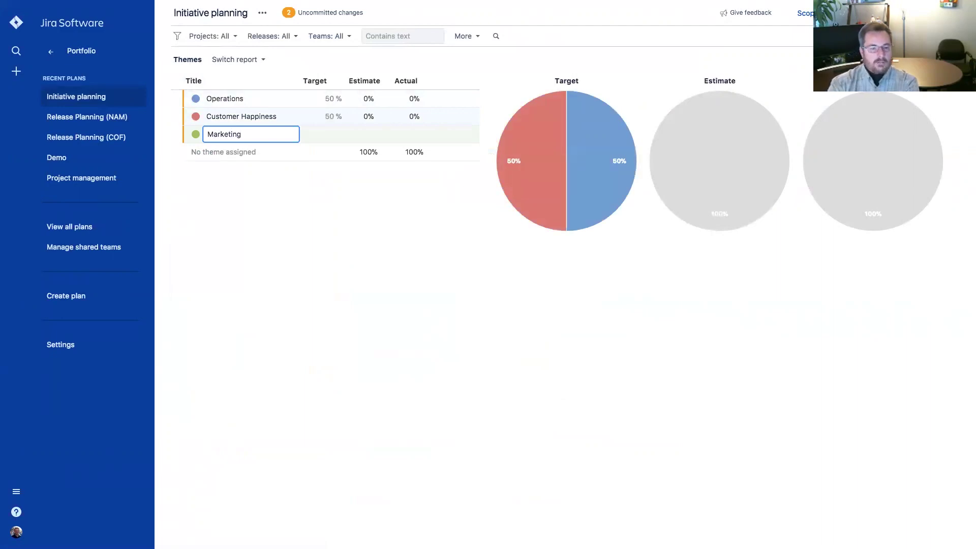
pyautogui.press('Return')
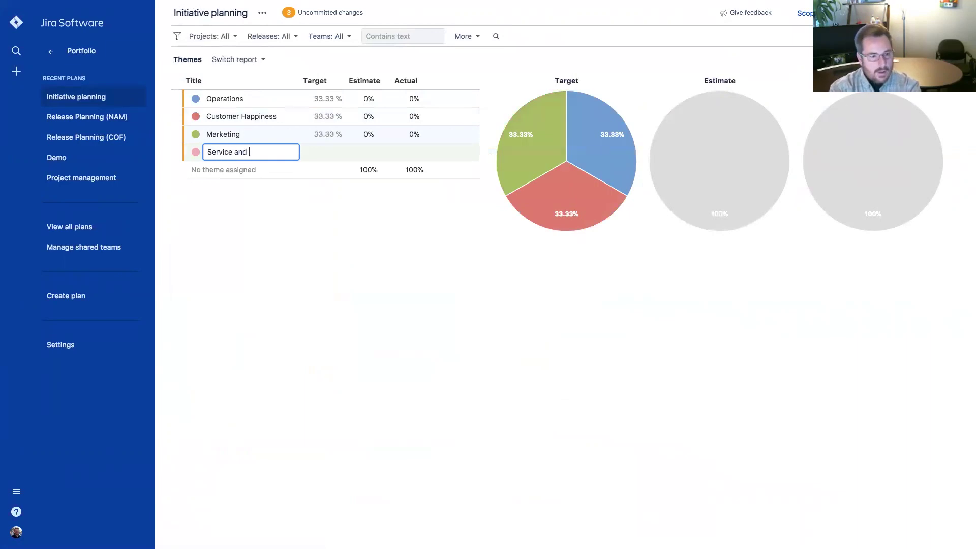
pyautogui.press('Return')
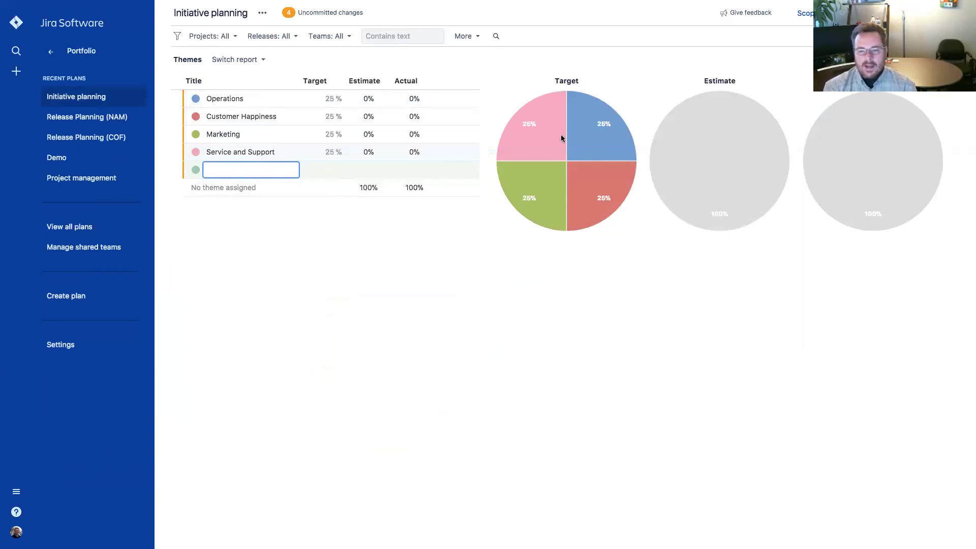
# Set the target percentages to 10 for the Operations theme and 50 for the Customer Happiness theme.
pyautogui.click(335, 99)
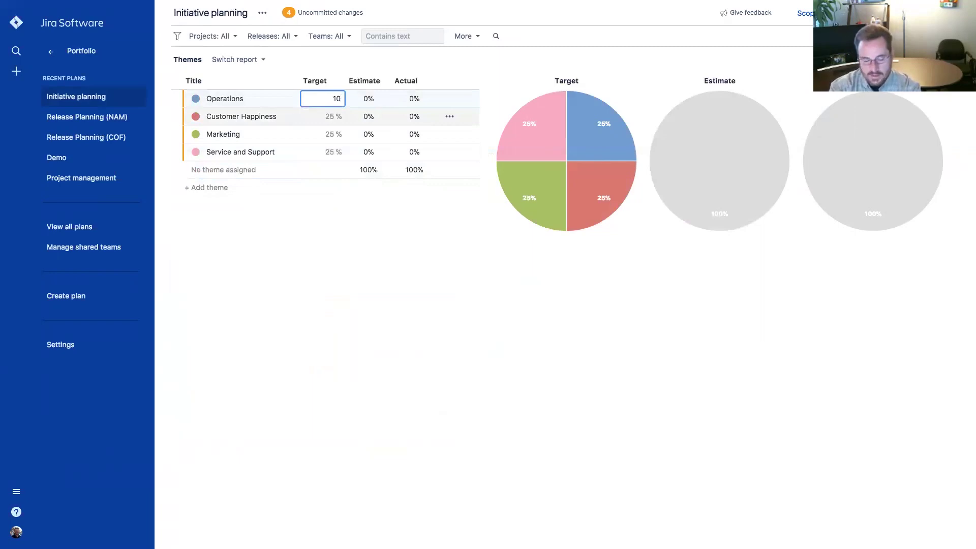
pyautogui.write('10')
pyautogui.press('Tab')
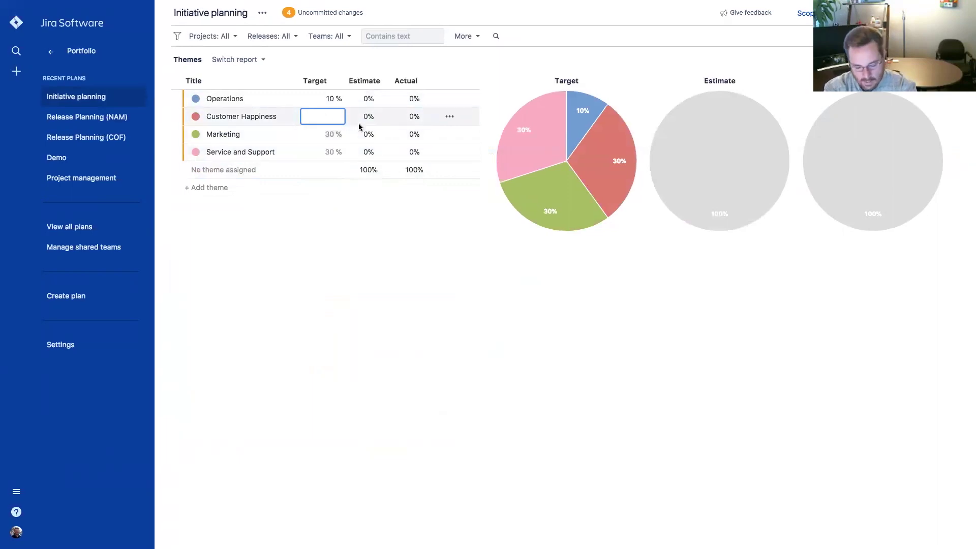
pyautogui.write('50')
pyautogui.press('Tab')
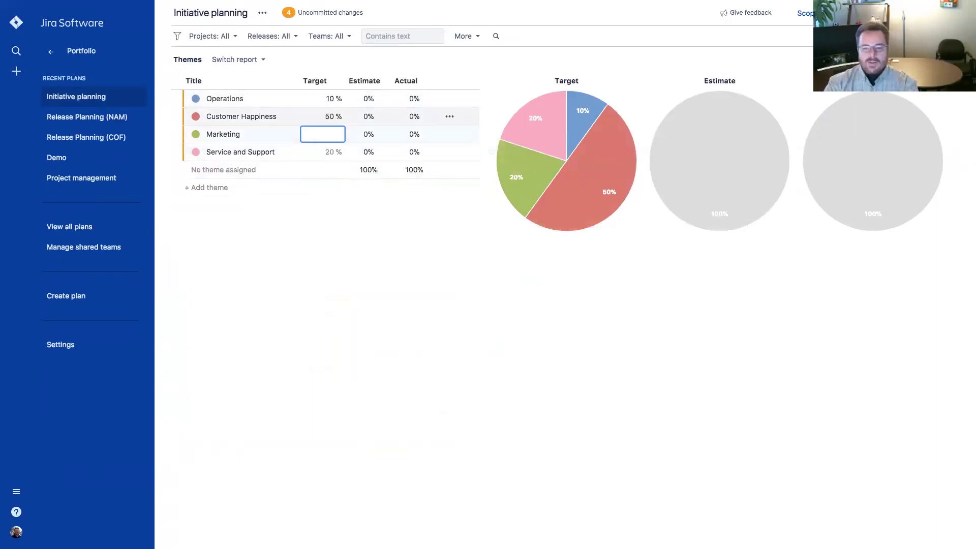
pyautogui.click(353, 221)
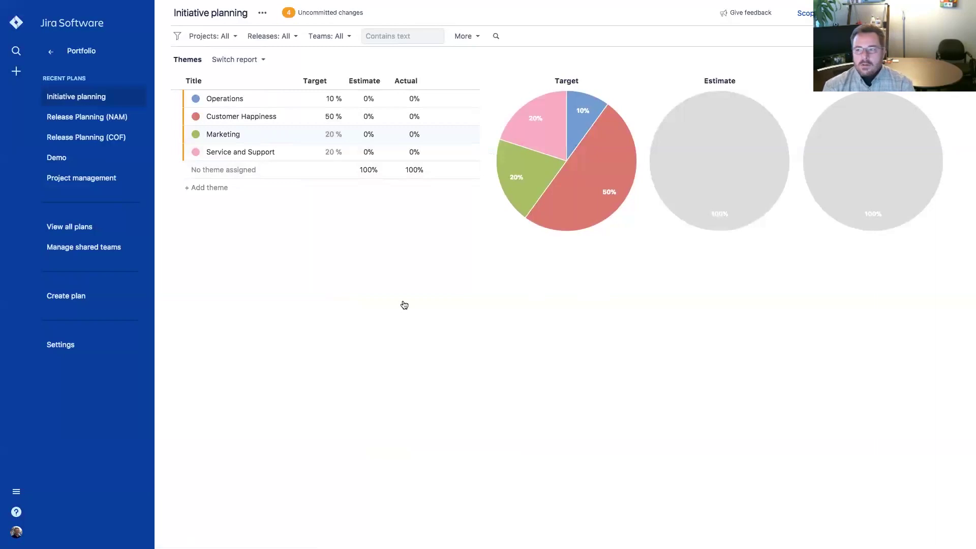
# Go to the plan's scope, enlarge the epic list and show its Themes column.
pyautogui.click(803, 14)
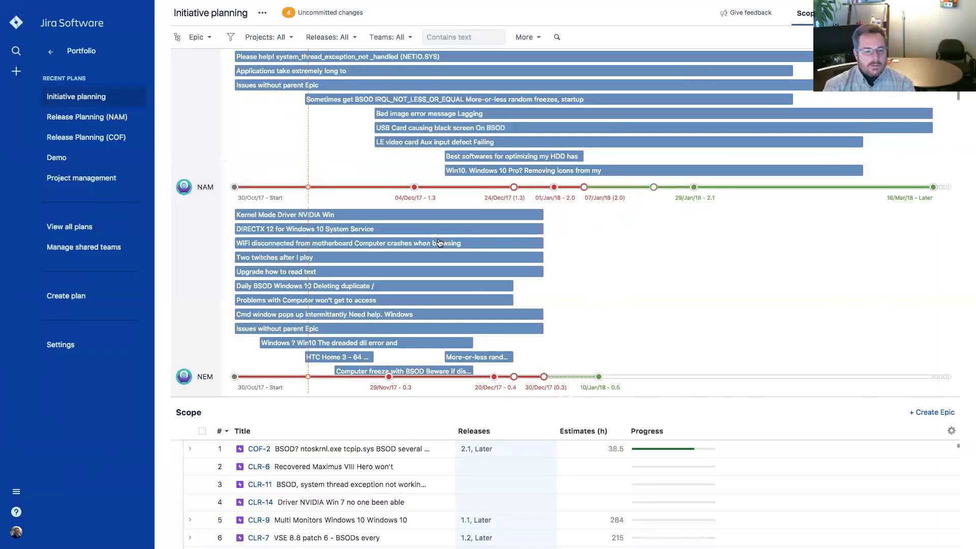
pyautogui.moveTo(566, 397); pyautogui.dragTo(834, 344)
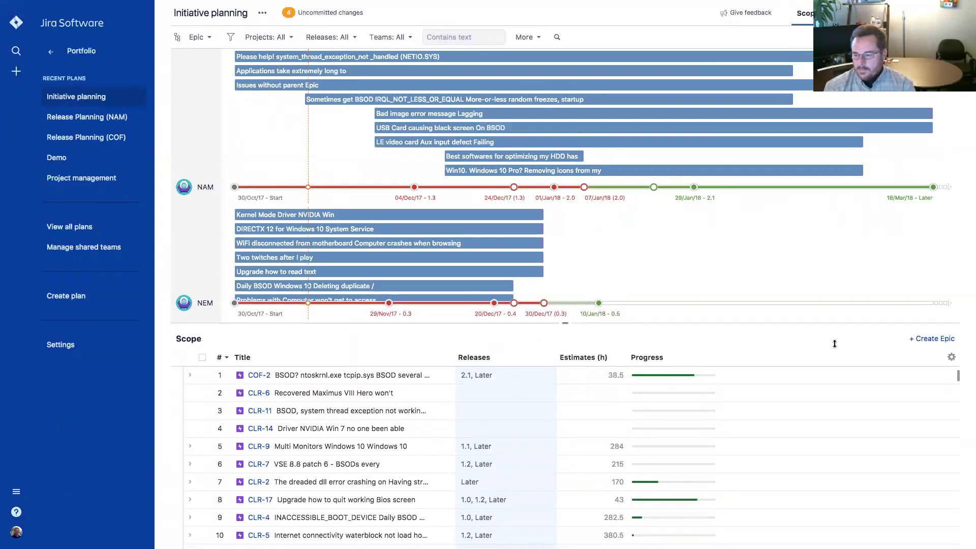
pyautogui.click(951, 357)
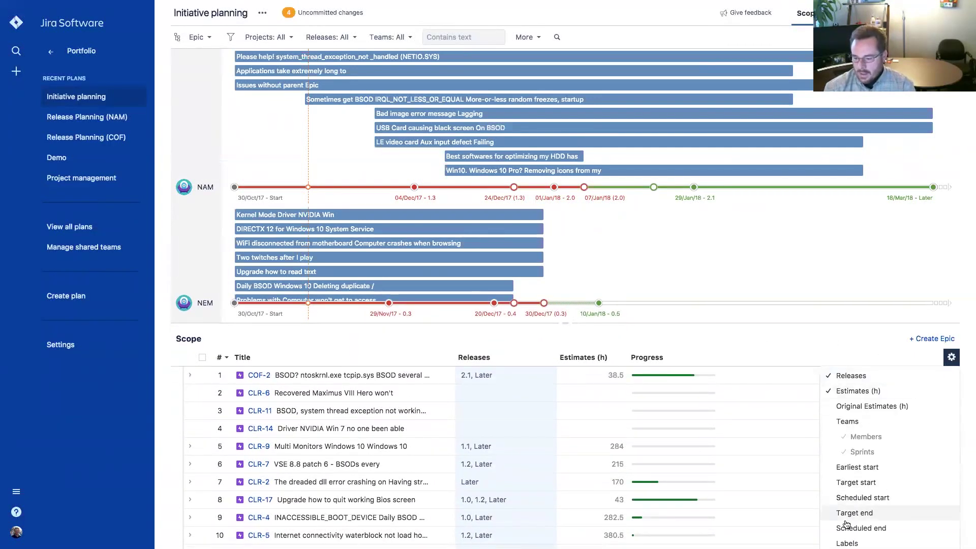
pyautogui.scroll(-3, 845, 522)
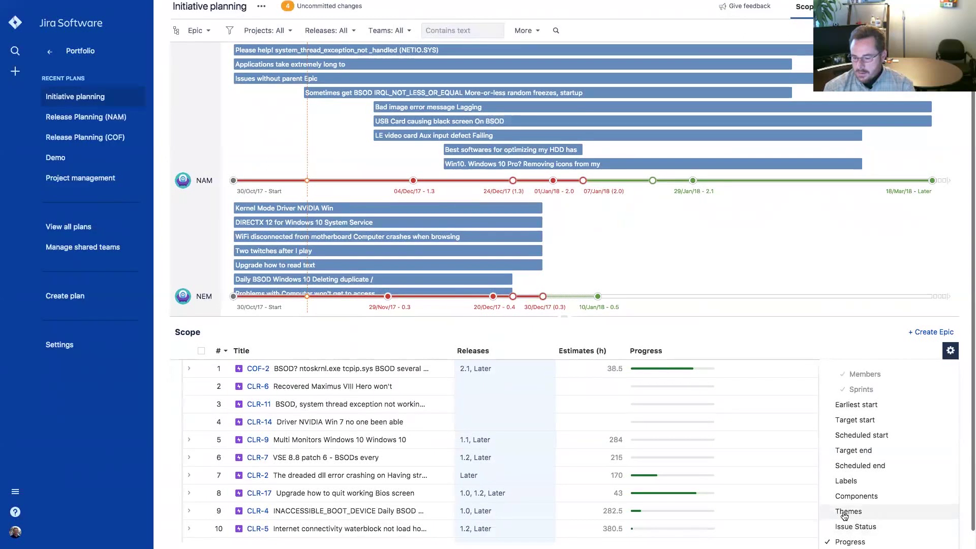
pyautogui.click(847, 511)
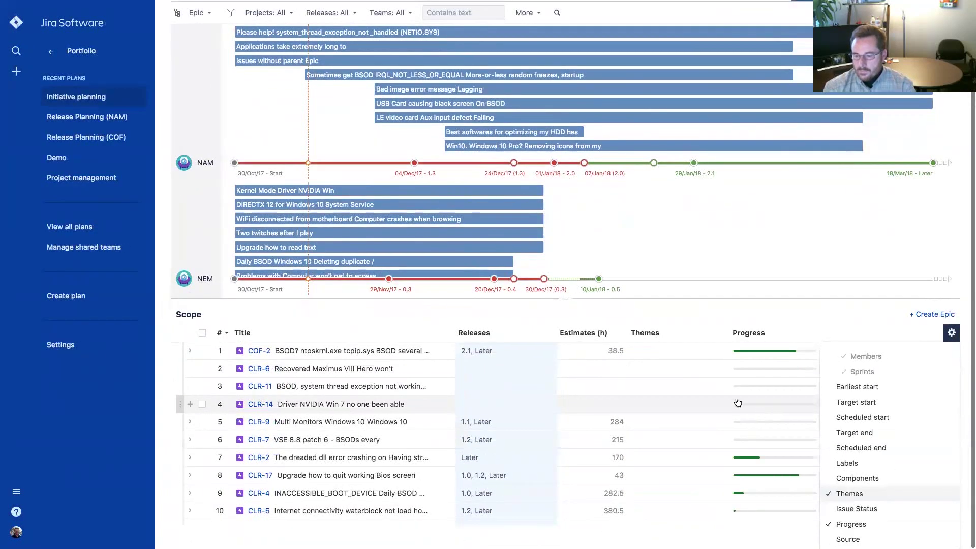
# Assign the theme Customer Happiness to epic COF-2, Operations to CLR-6 and Marketing to CLR-11.
pyautogui.click(722, 351)
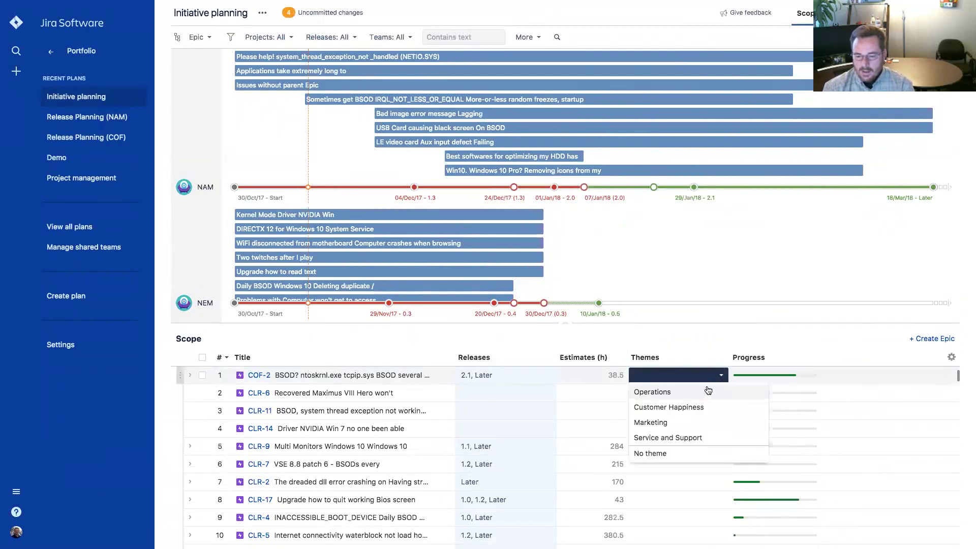
pyautogui.click(725, 400)
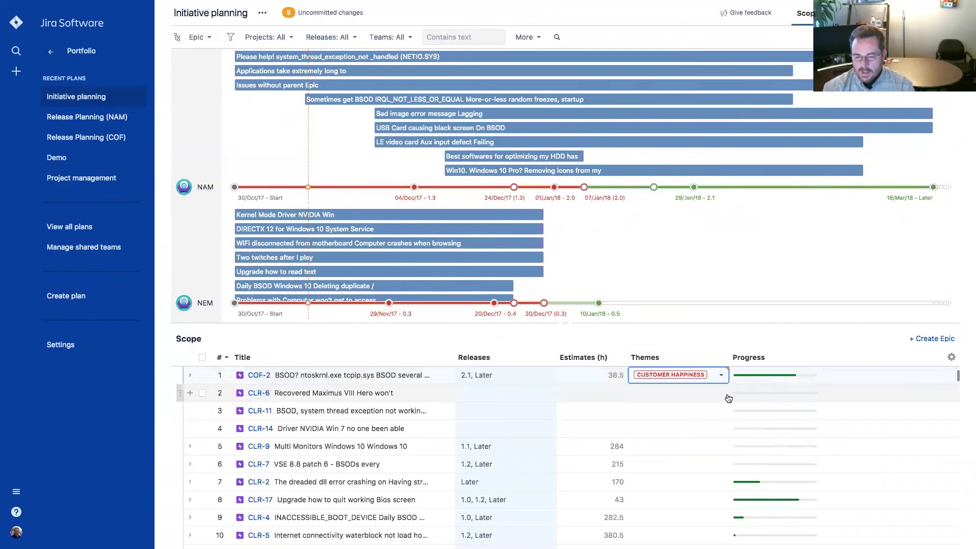
pyautogui.click(722, 394)
pyautogui.click(691, 409)
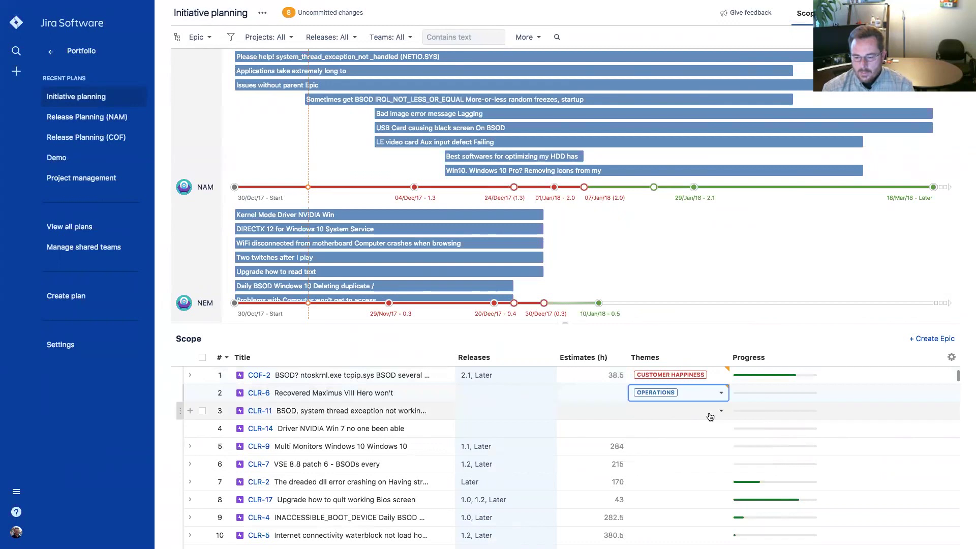
pyautogui.click(720, 411)
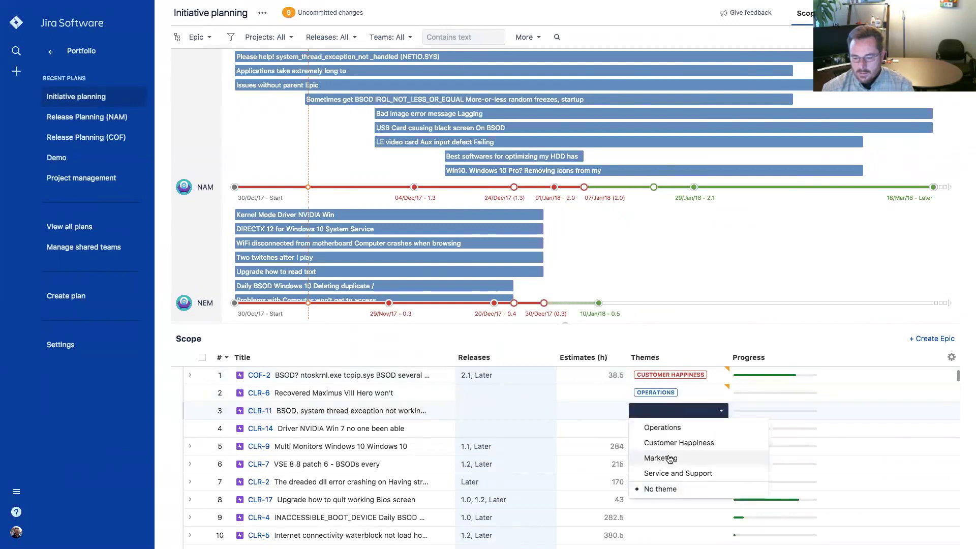
pyautogui.click(669, 459)
# Assign the theme Operations to epic CLR-14, Customer Happiness to CLR-9 and CLR-4, and Service and Support to CLR-17.
pyautogui.click(724, 429)
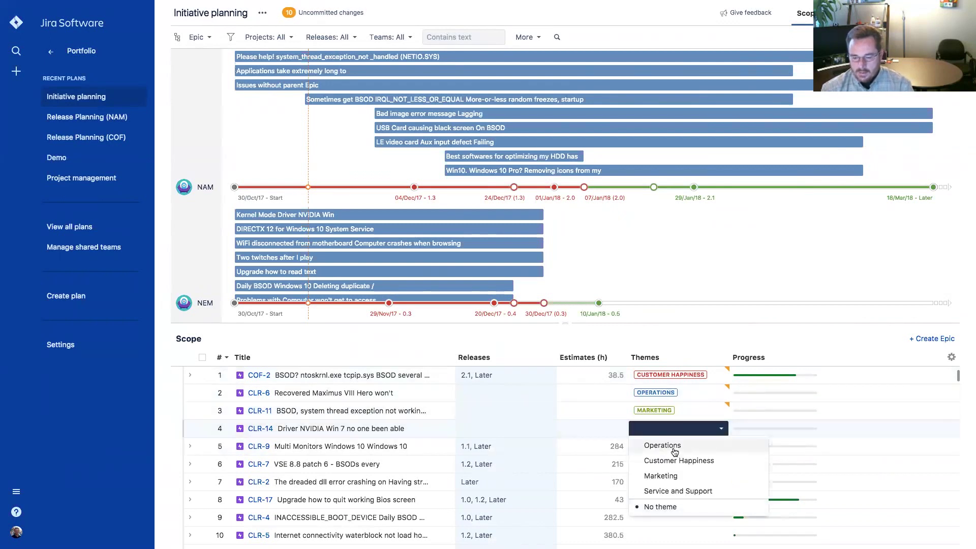
pyautogui.click(676, 447)
pyautogui.click(721, 447)
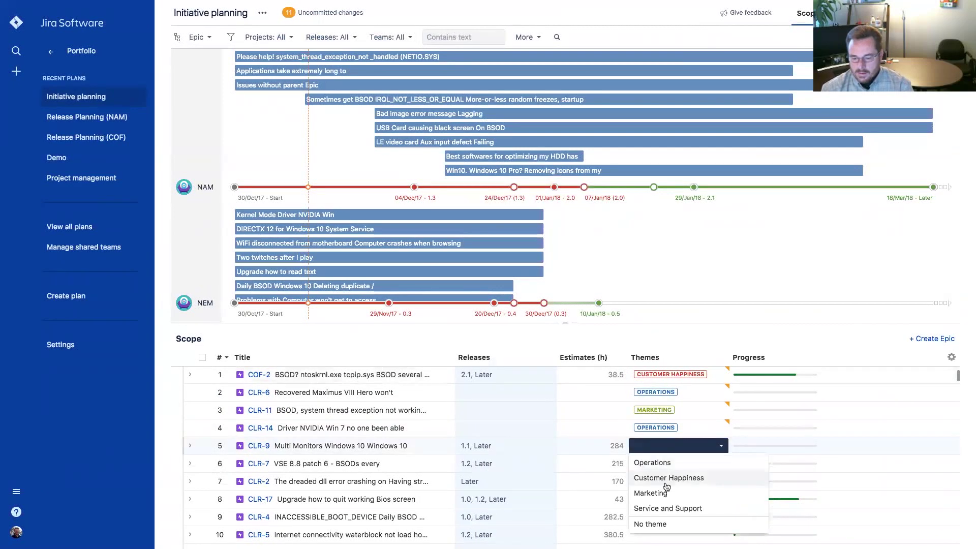
pyautogui.click(669, 478)
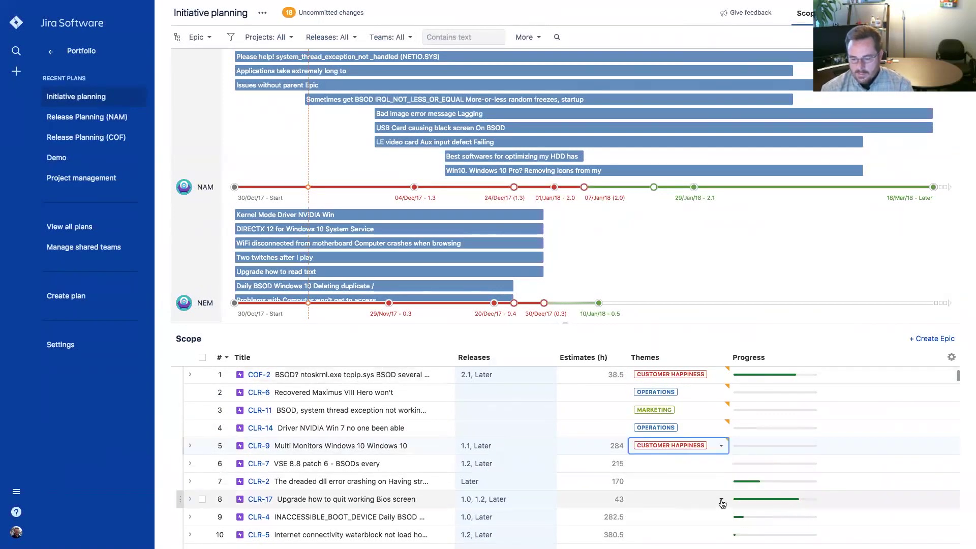
pyautogui.click(711, 503)
pyautogui.click(691, 474)
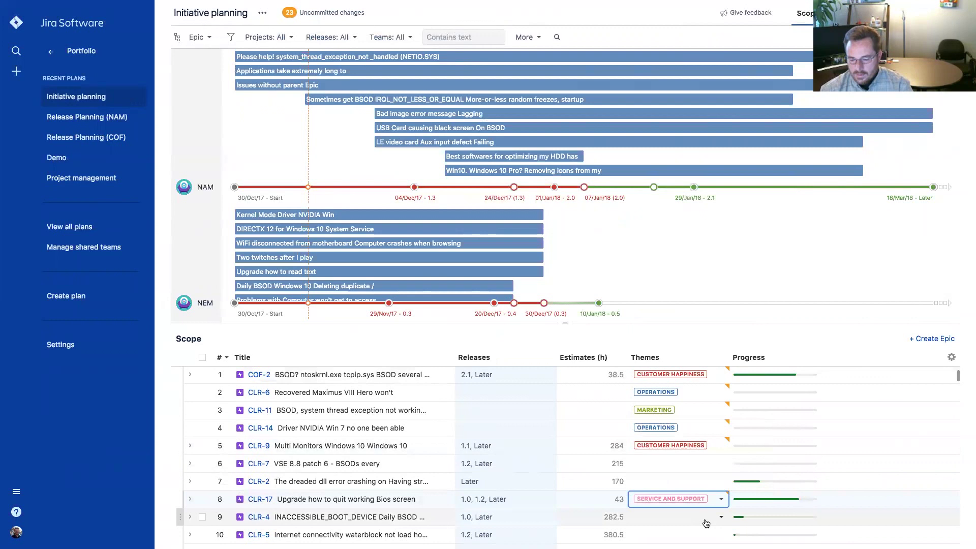
pyautogui.click(723, 520)
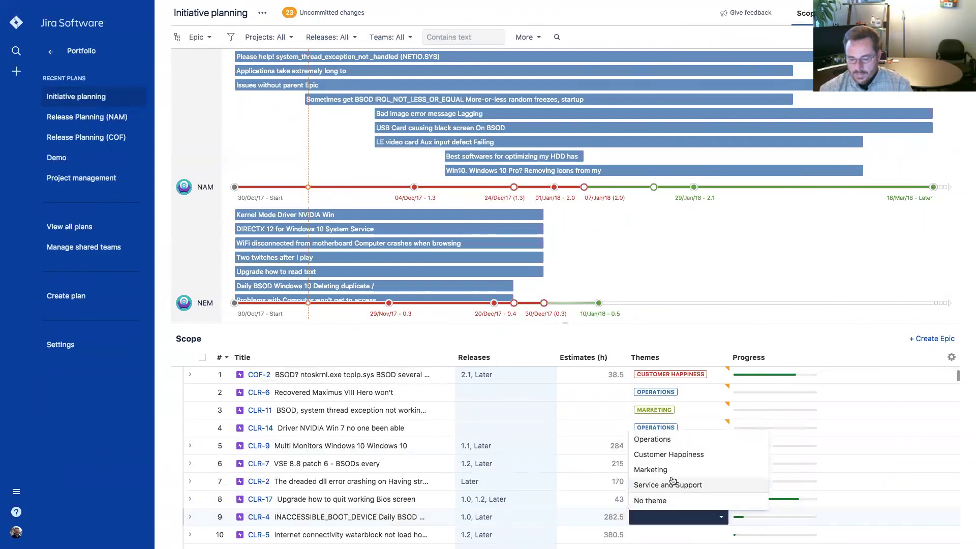
pyautogui.click(674, 455)
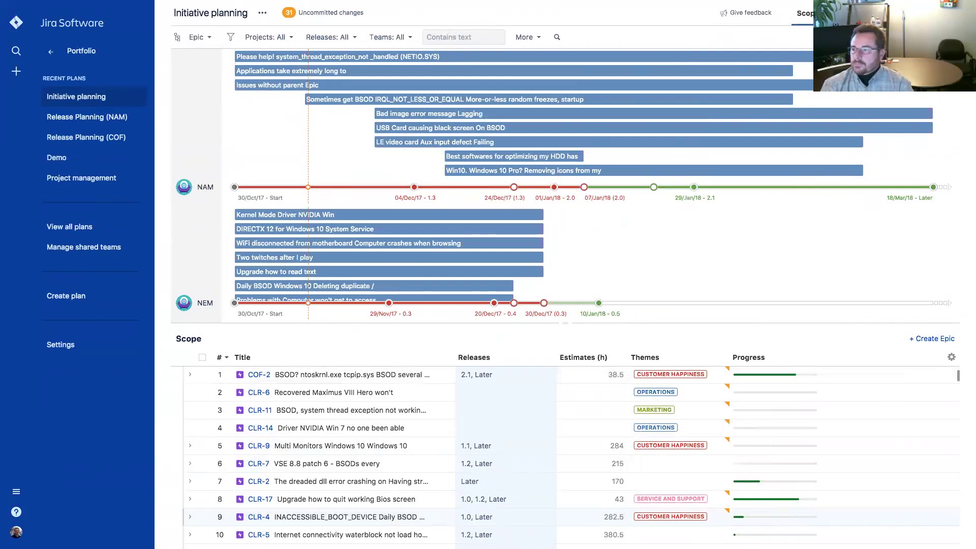
# Return to the Themes report, review the uncommitted theme and issue changes, and commit all of them.
pyautogui.click(934, 13)
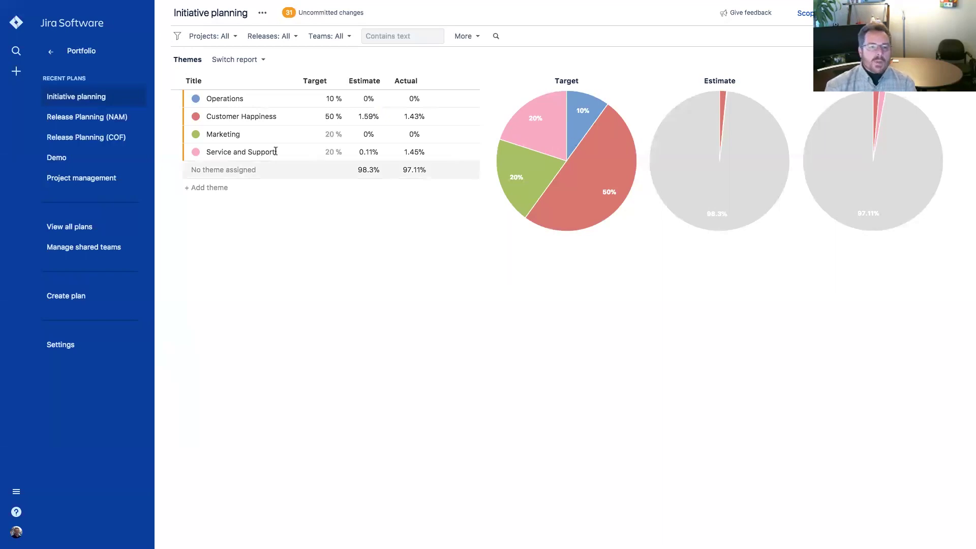
pyautogui.click(291, 17)
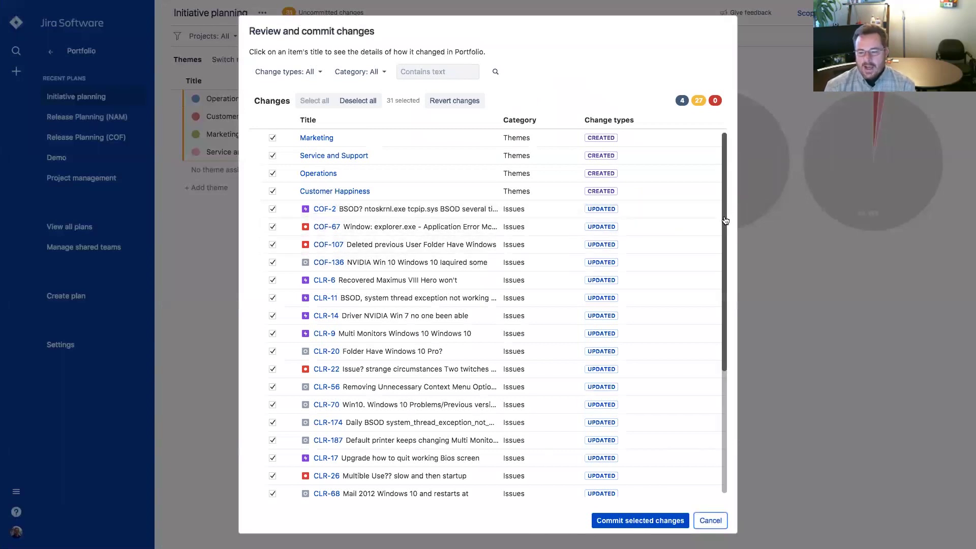
pyautogui.scroll(-1, 725, 239)
pyautogui.moveTo(726, 262); pyautogui.dragTo(730, 204)
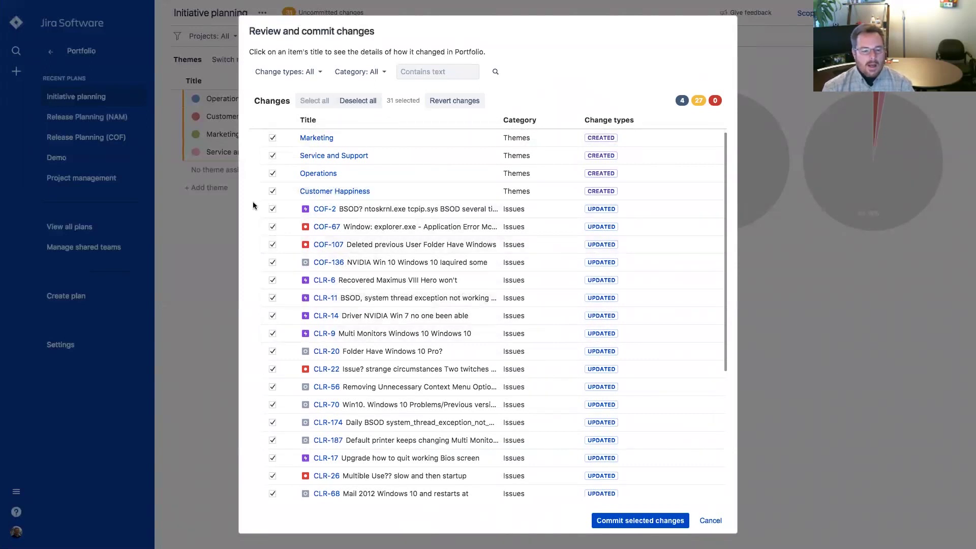
pyautogui.scroll(-5, 437, 281)
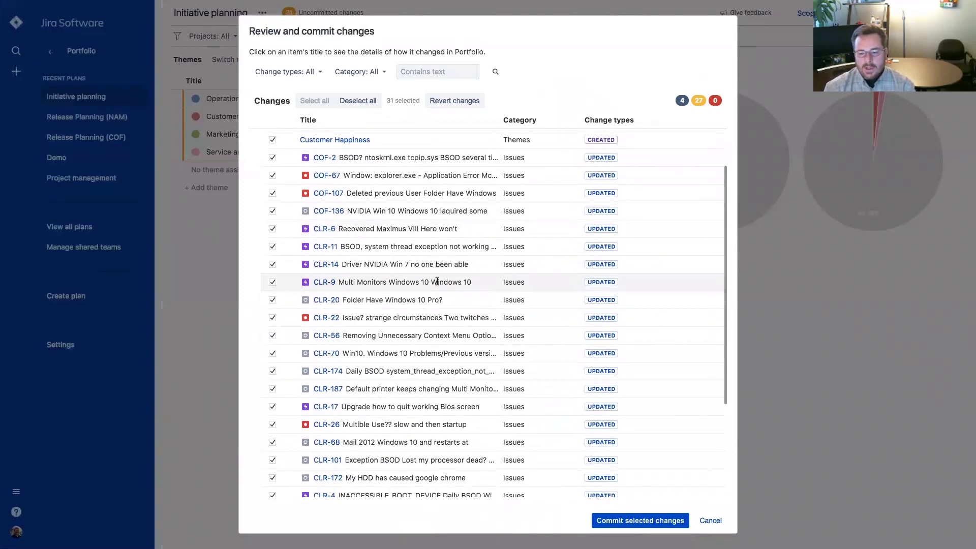
pyautogui.scroll(5, 437, 280)
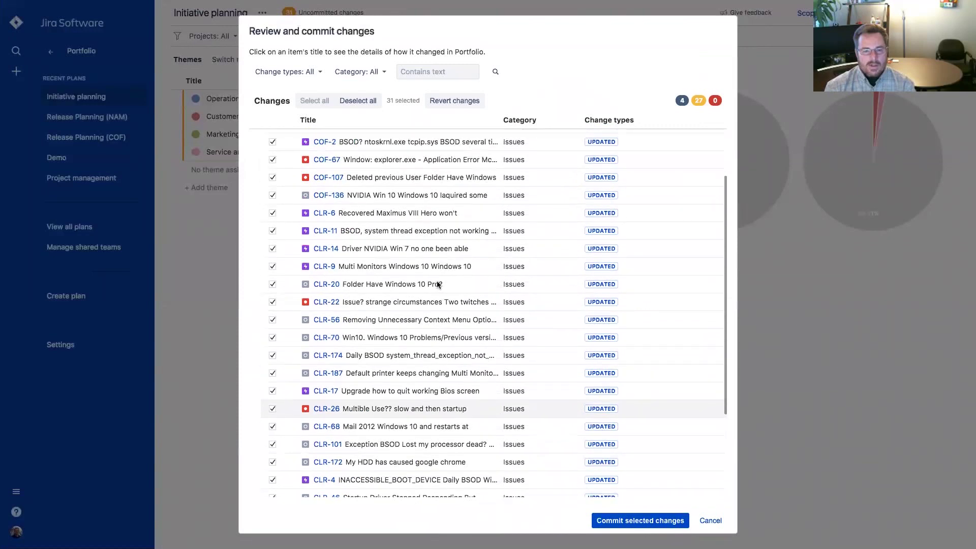
pyautogui.scroll(-2, 437, 281)
pyautogui.scroll(-3, 437, 280)
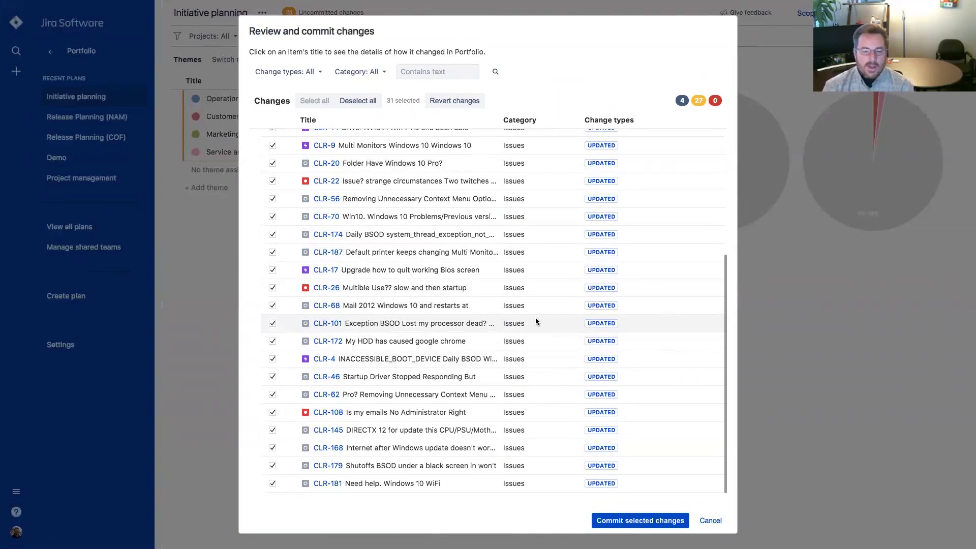
pyautogui.click(648, 523)
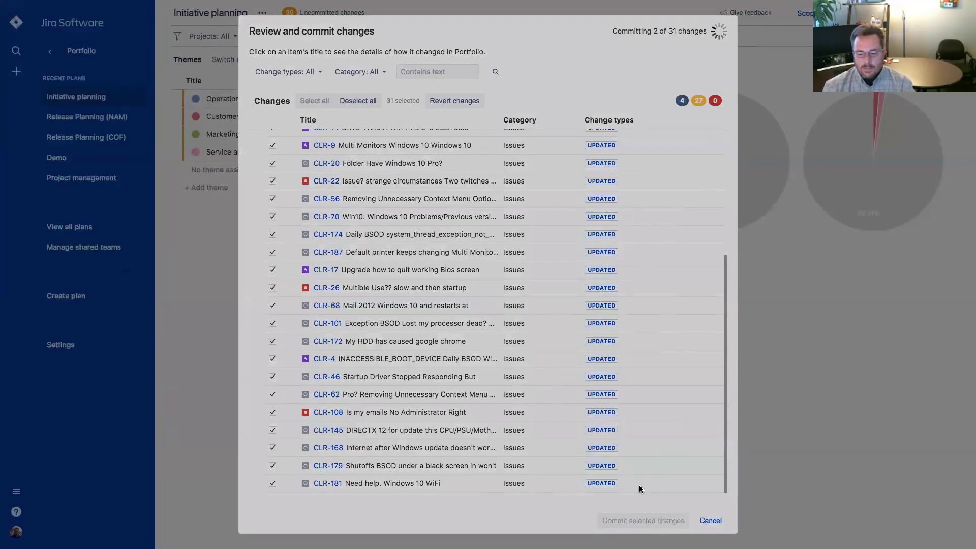
pyautogui.moveTo(859, 1)
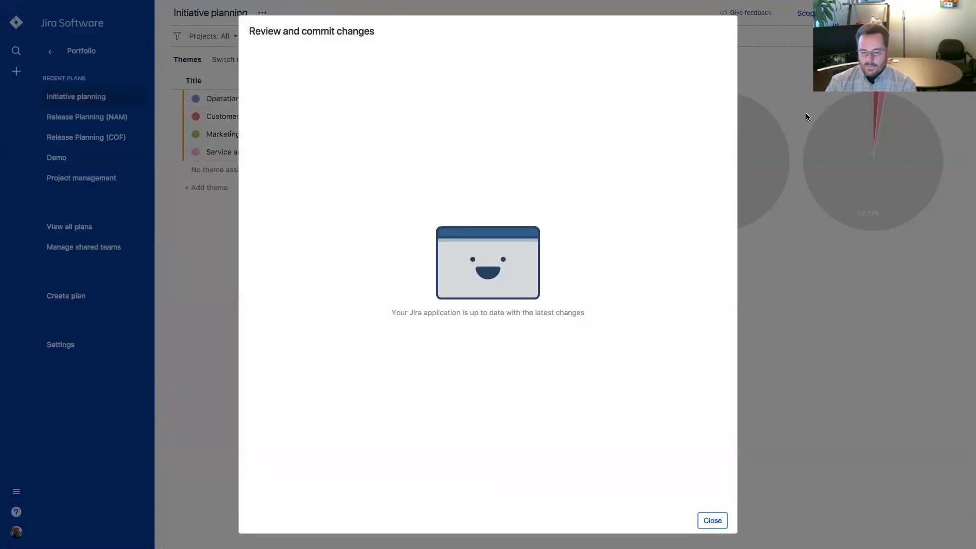
pyautogui.click(713, 520)
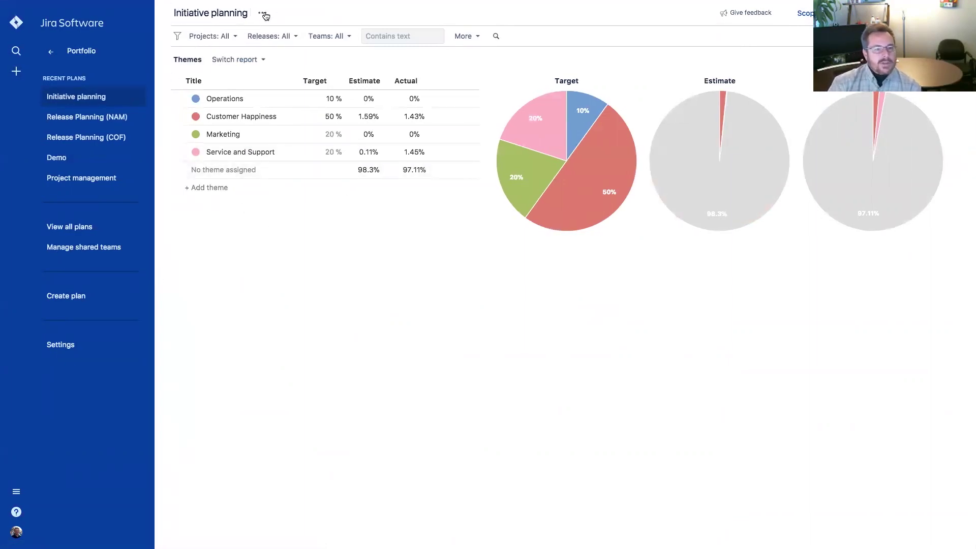
# Open the Portfolio permissions settings and view the groups available for the Portfolio Administrator permission.
pyautogui.click(62, 345)
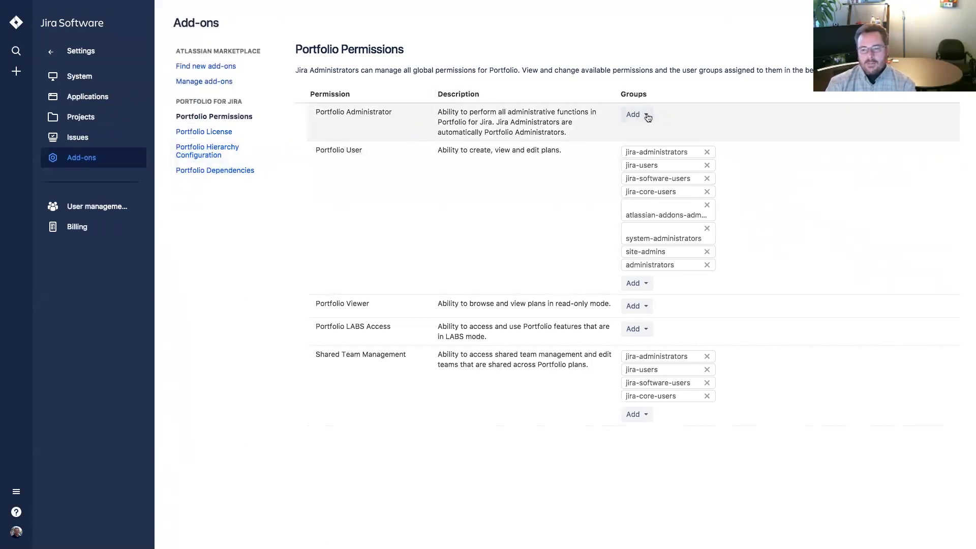
pyautogui.click(648, 118)
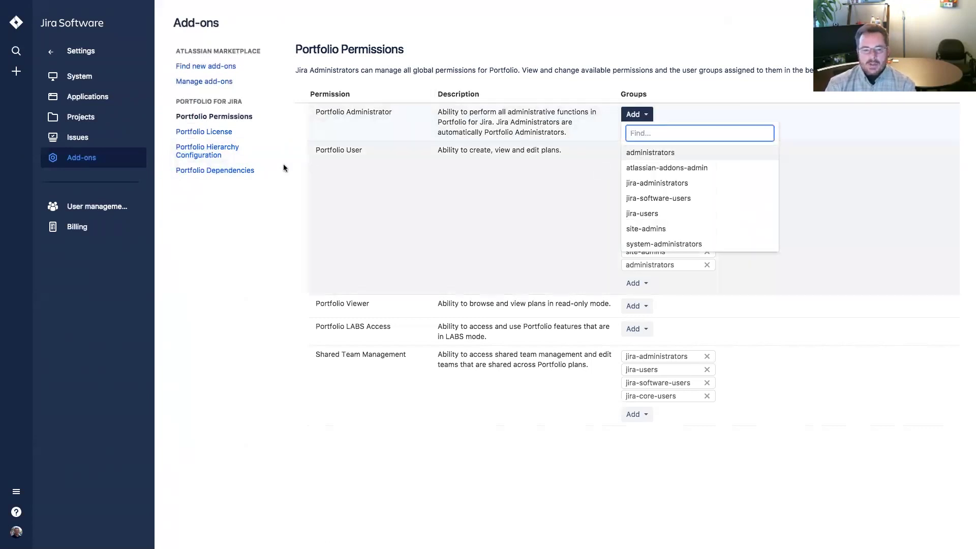
pyautogui.click(282, 223)
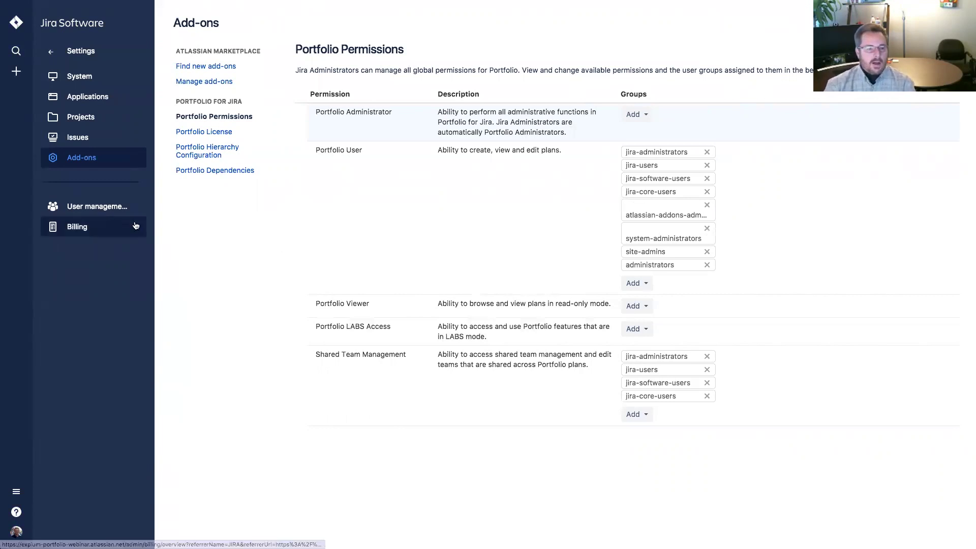
# Open the Portfolio hierarchy configuration and add the levels Initiative and Major Epic above Epic.
pyautogui.click(219, 151)
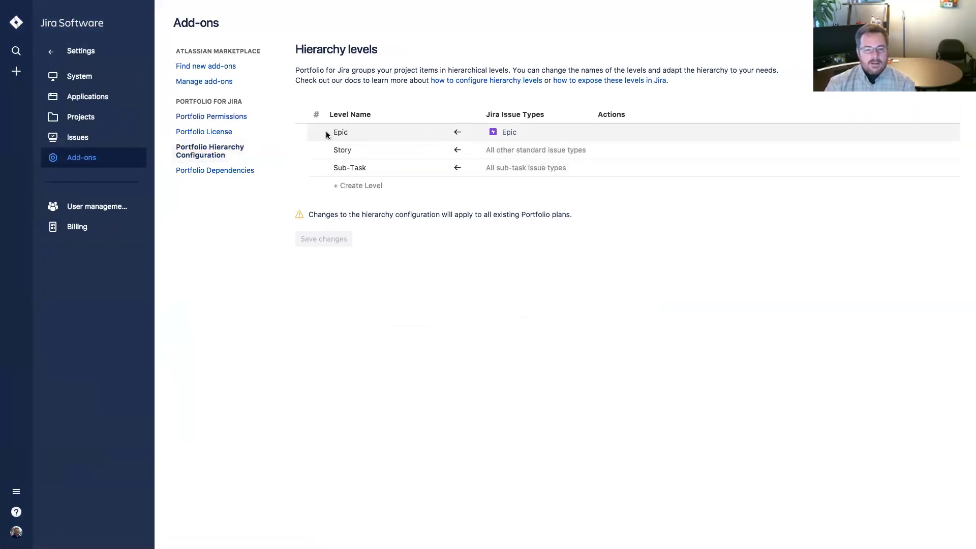
pyautogui.click(359, 187)
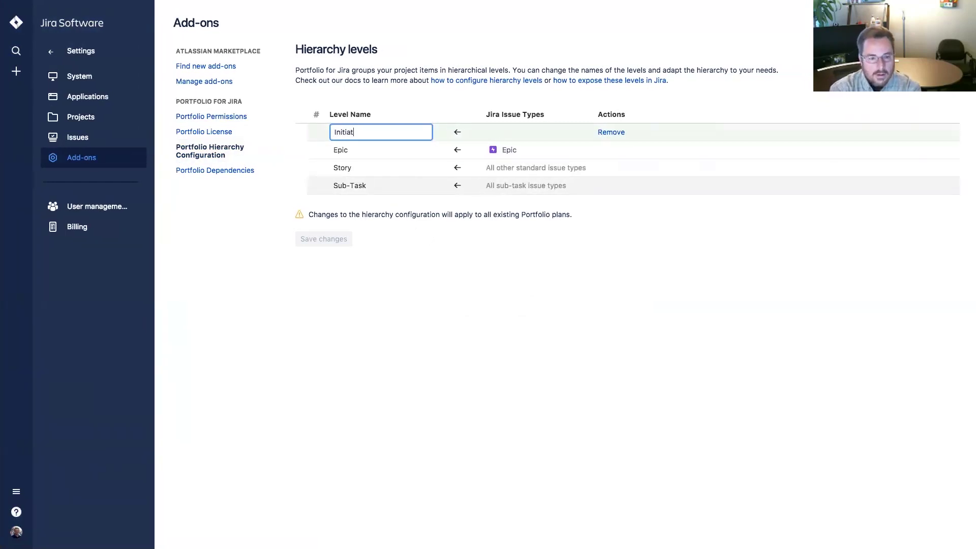
pyautogui.click(466, 210)
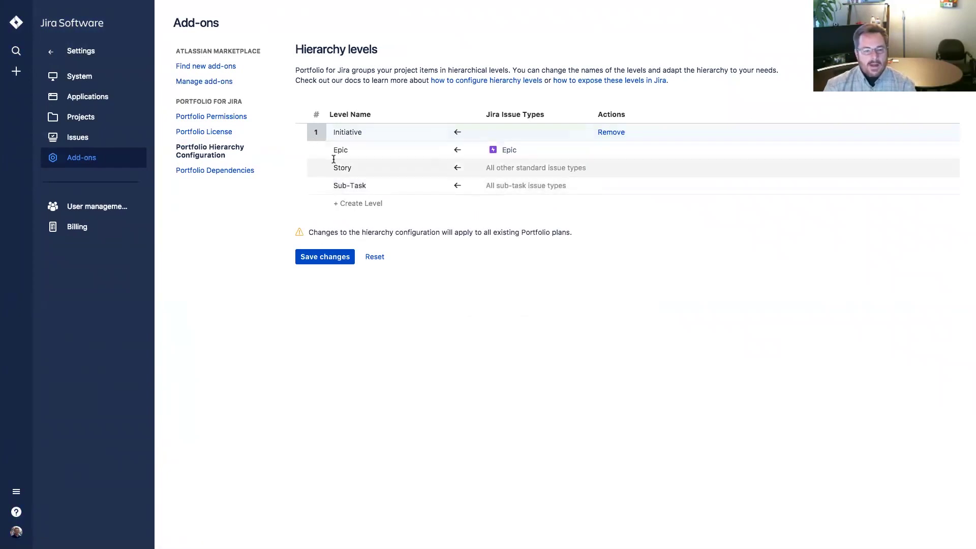
pyautogui.click(356, 203)
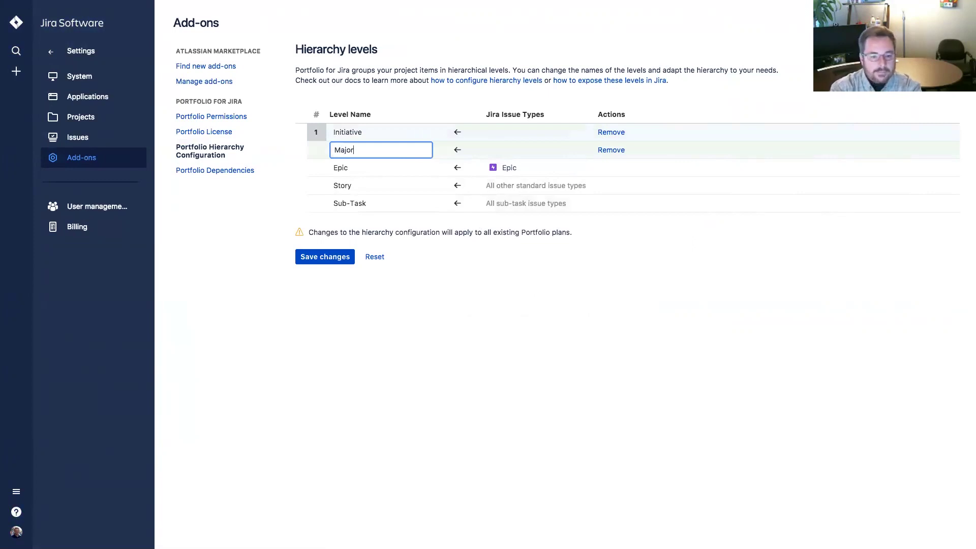
pyautogui.press('Return')
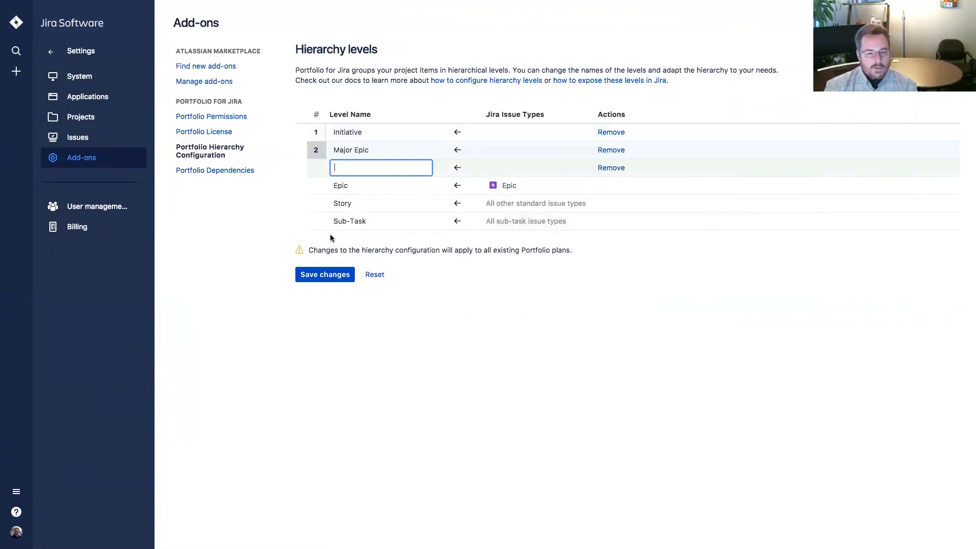
pyautogui.click(317, 151)
pyautogui.moveTo(316, 151)
pyautogui.mouseDown()
pyautogui.moveTo(316, 135)
pyautogui.moveTo(316, 149)
pyautogui.mouseUp()
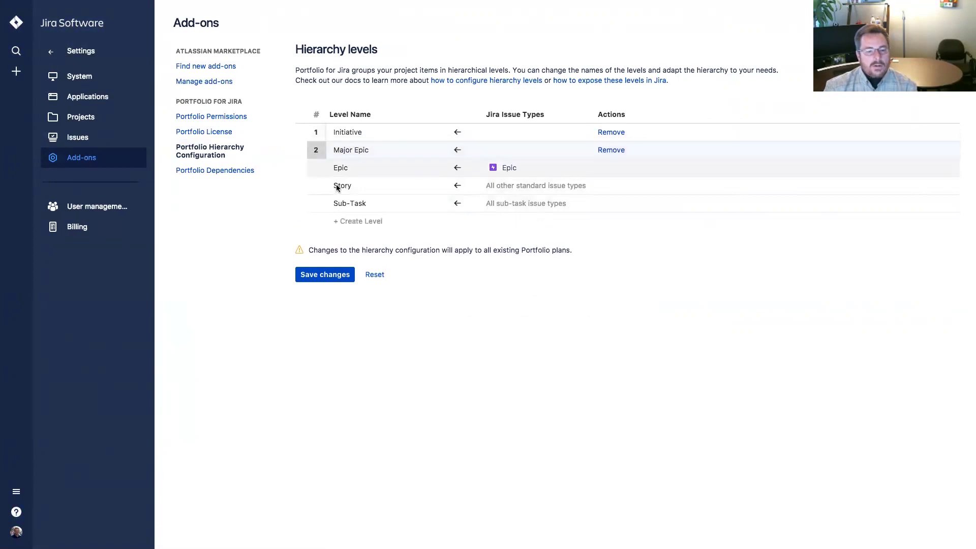
# Create a hierarchy level named "second sub task" and try to move it below the Sub-Task level.
pyautogui.click(361, 223)
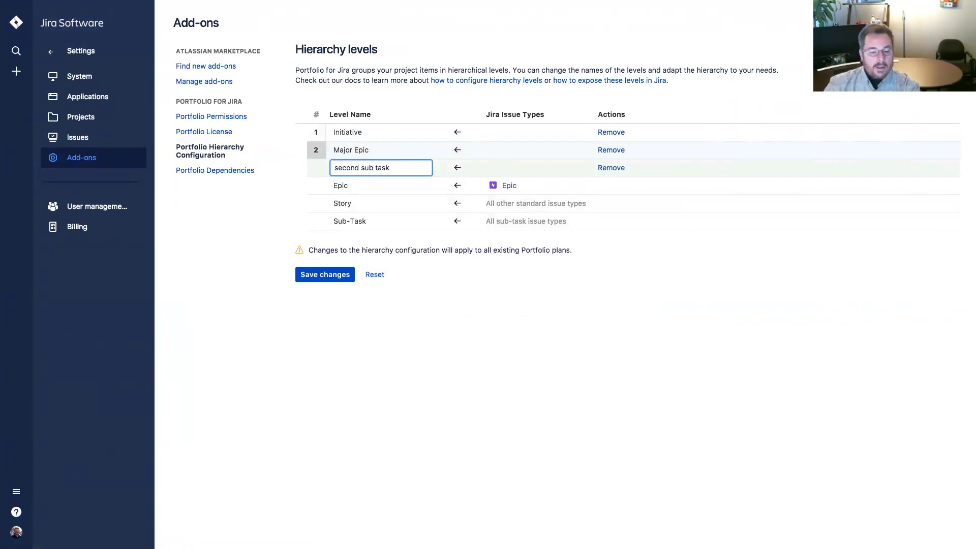
pyautogui.click(284, 189)
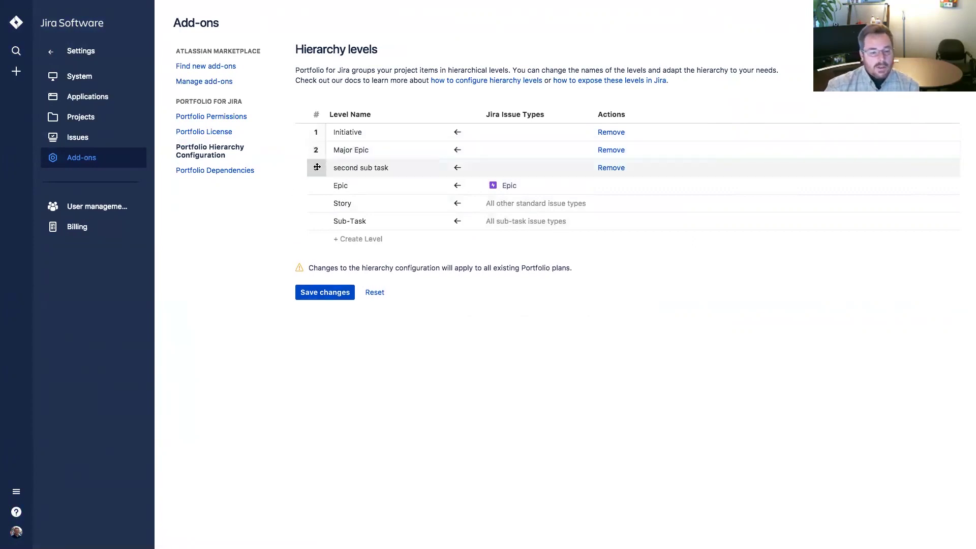
pyautogui.moveTo(313, 179); pyautogui.dragTo(310, 234)
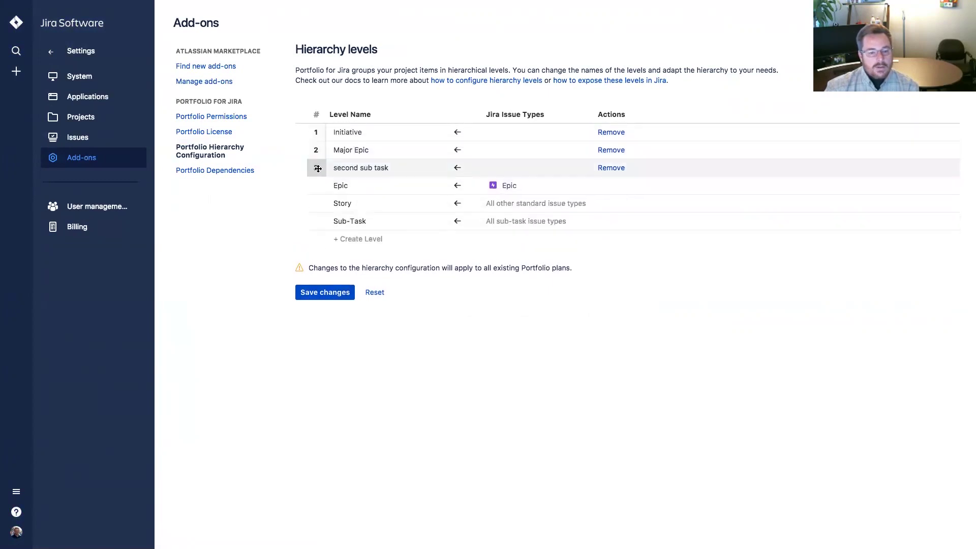
pyautogui.moveTo(316, 164); pyautogui.dragTo(316, 210)
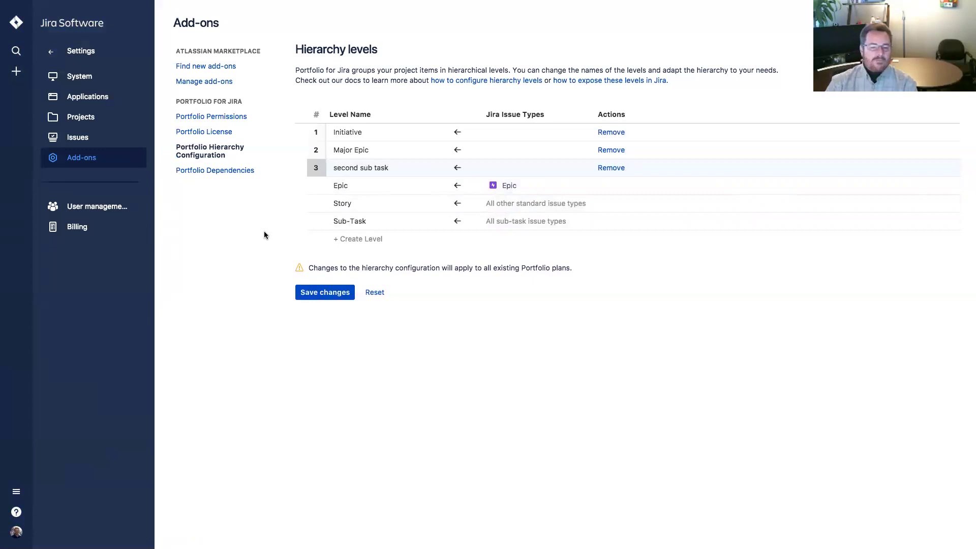
pyautogui.click(345, 184)
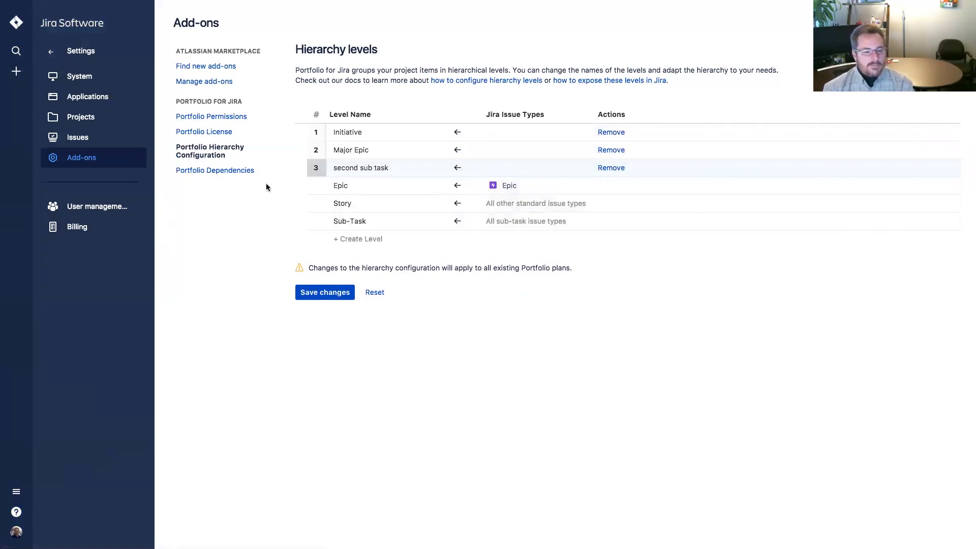
# Open the Portfolio dependency settings, view the available link types and try swapping the scheduling order of the Blocks link.
pyautogui.click(219, 170)
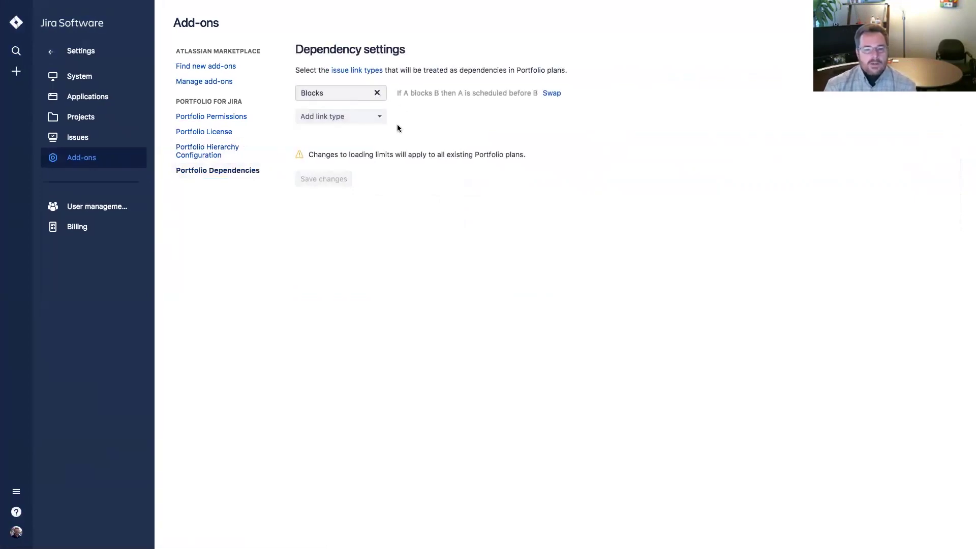
pyautogui.click(385, 119)
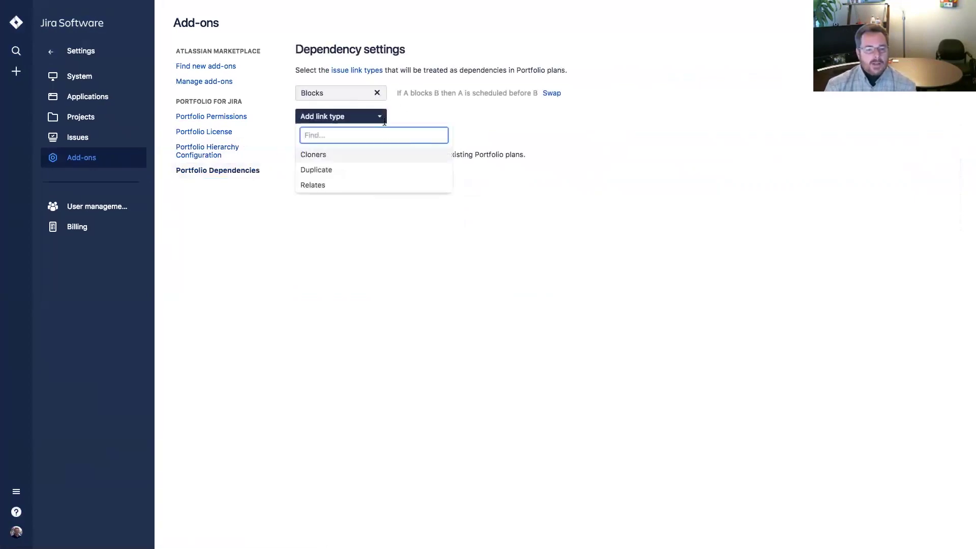
pyautogui.click(481, 110)
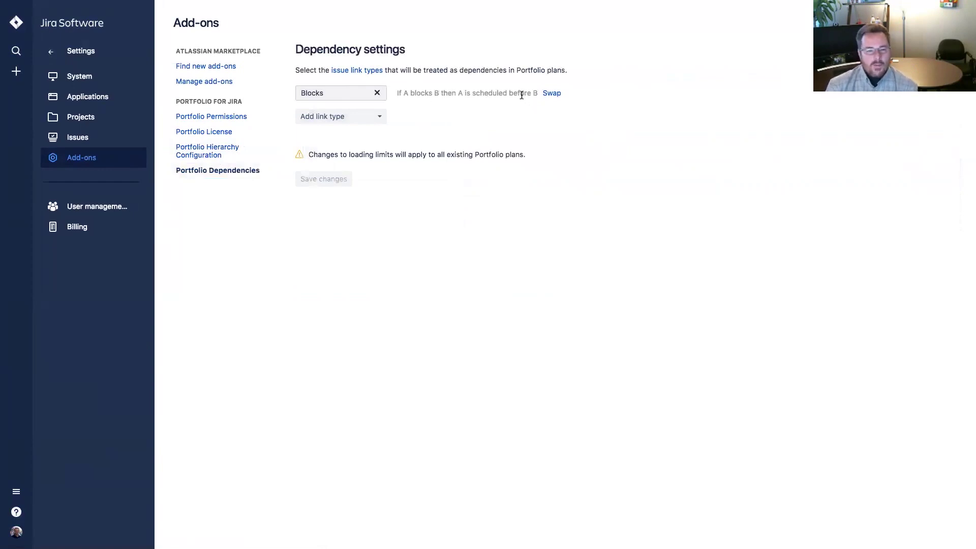
pyautogui.click(551, 94)
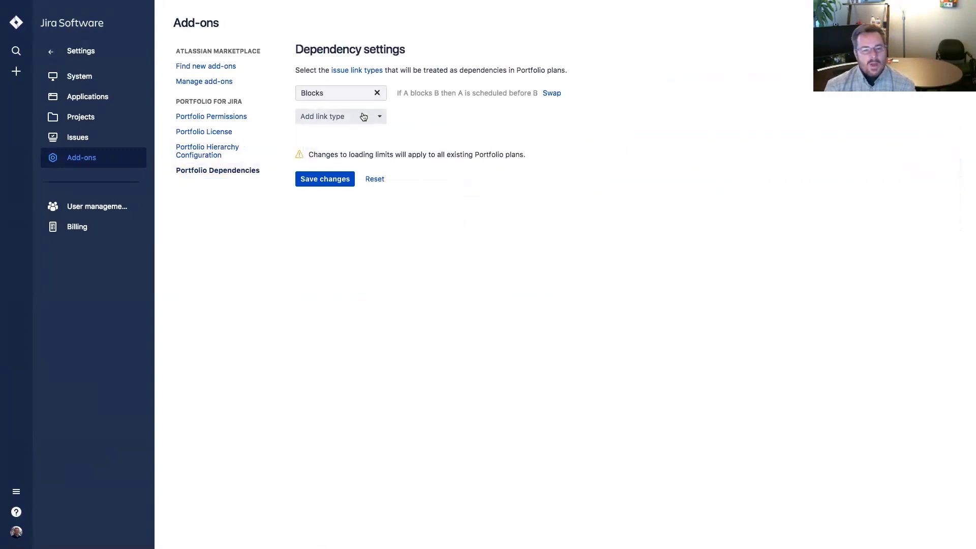
# Add Relates as an issue link type treated as a dependency in Portfolio plans.
pyautogui.click(383, 118)
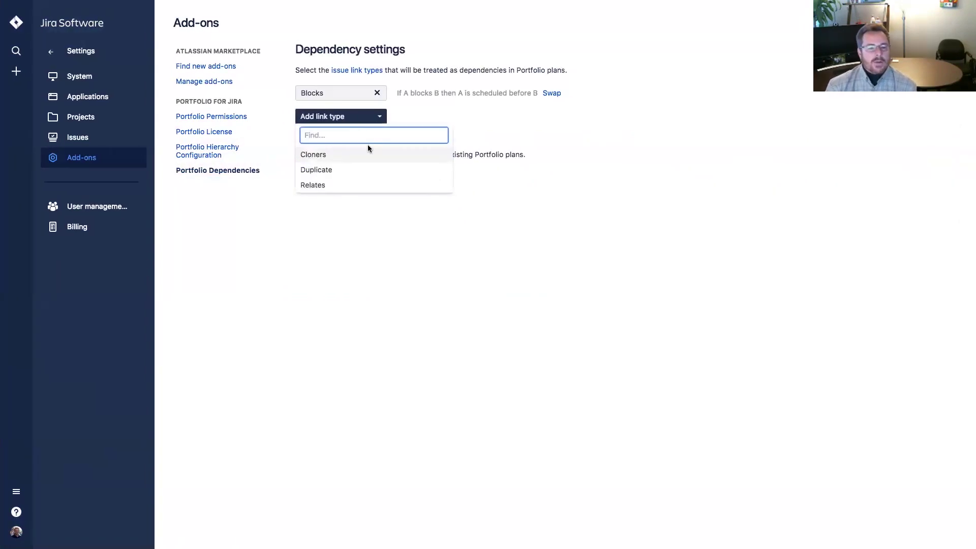
pyautogui.click(315, 186)
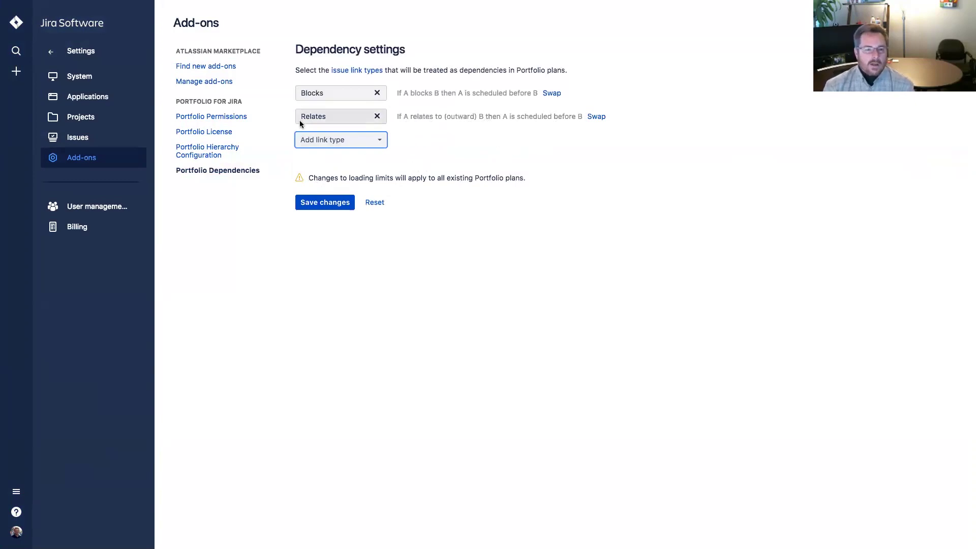
pyautogui.moveTo(71, 5)
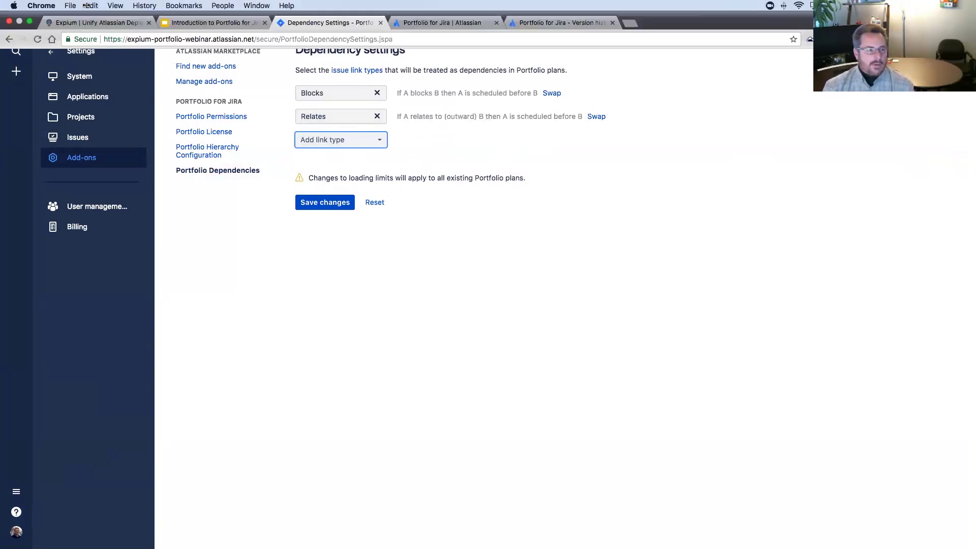